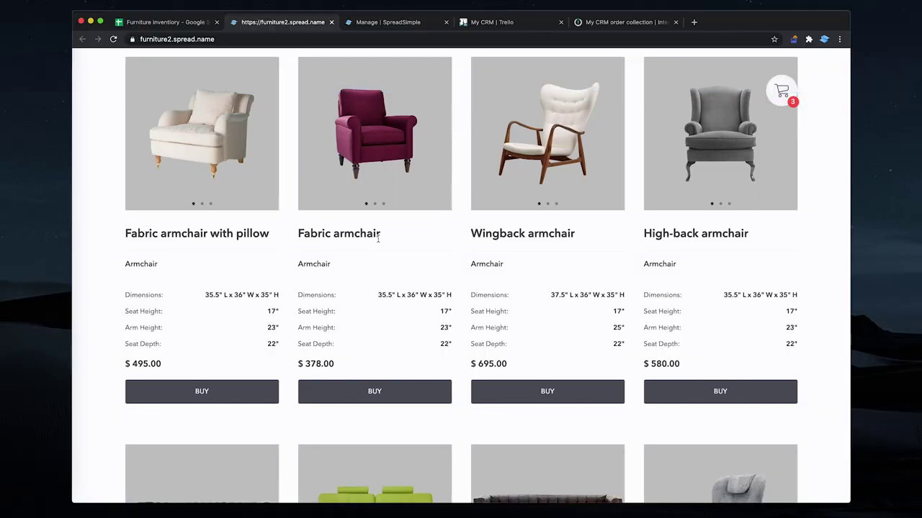
# Check out the three-item furniture cart with the customer's name, phone number, e-mail and the note "address".
pyautogui.scroll(3, 377, 239)
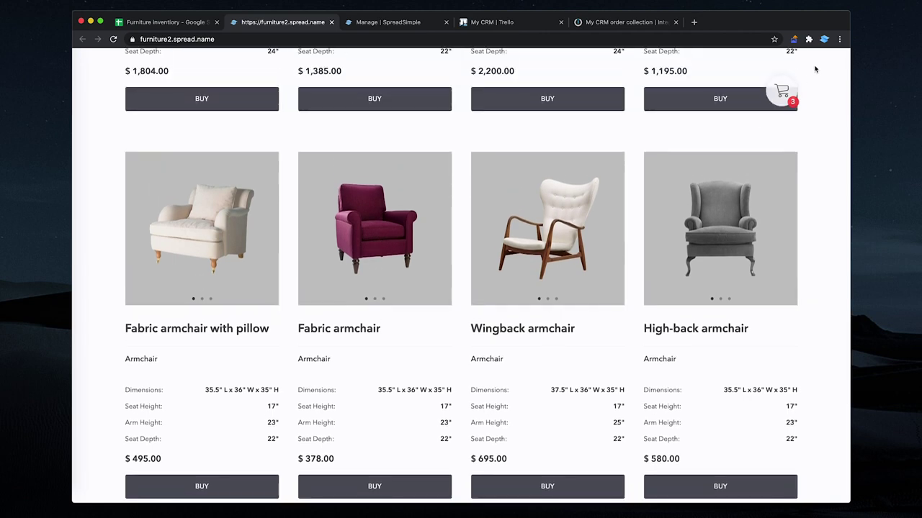
pyautogui.click(784, 90)
pyautogui.click(429, 333)
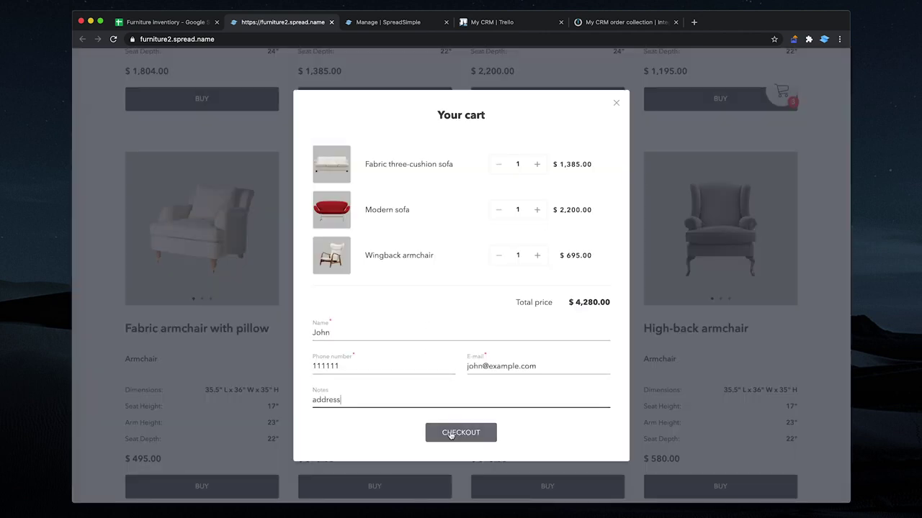
pyautogui.click(450, 432)
pyautogui.click(460, 321)
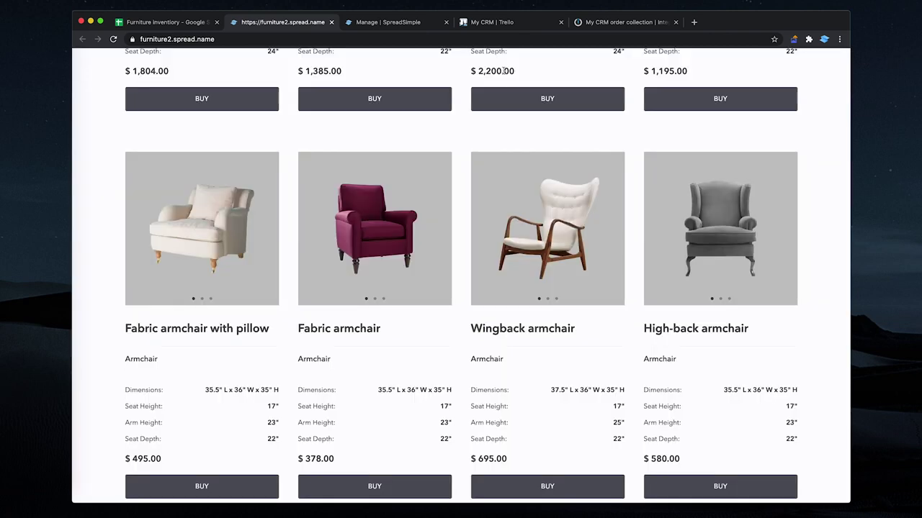
# Switch to the My CRM board in Trello and examine the new order card's customer details, cart, attachment and checklist.
pyautogui.click(504, 22)
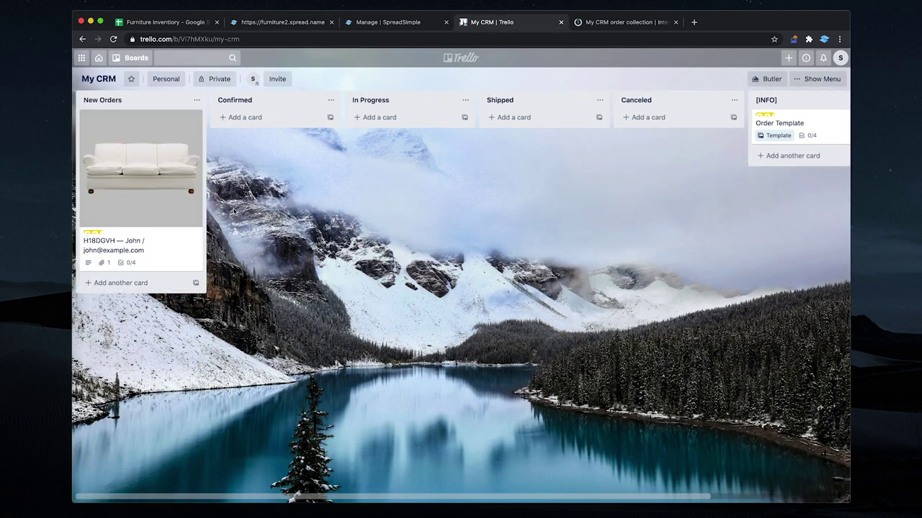
pyautogui.click(173, 216)
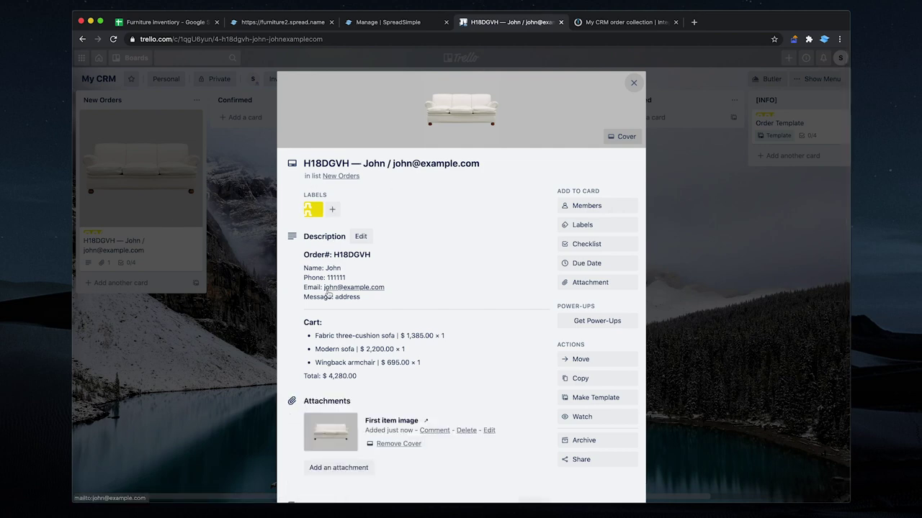
pyautogui.scroll(-3, 329, 292)
pyautogui.scroll(3, 339, 366)
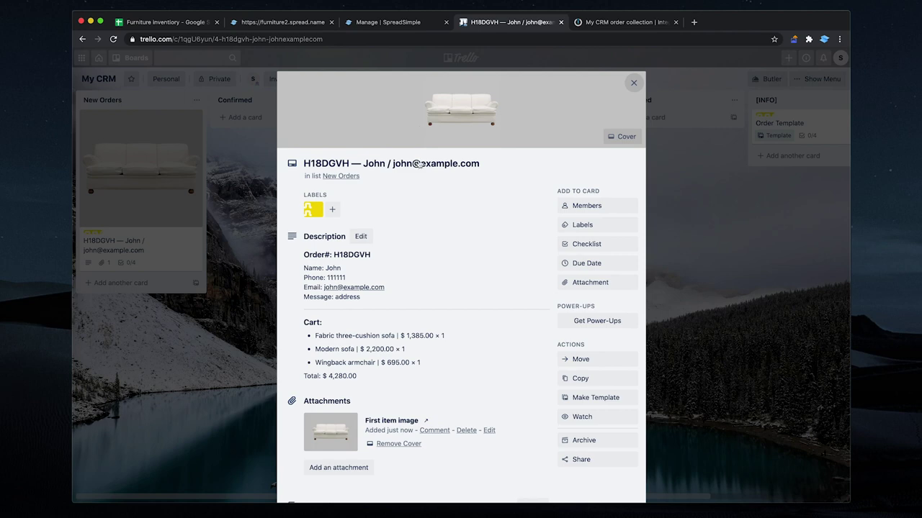
pyautogui.scroll(-3, 419, 164)
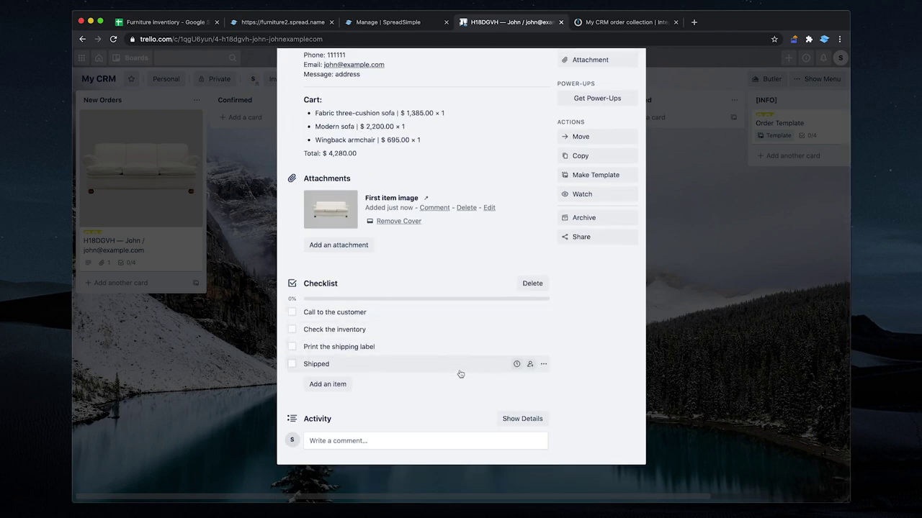
# Move the order card from New Orders to the Shipped list, then reopen it and open its due date settings.
pyautogui.press('Escape')
pyautogui.moveTo(143, 197); pyautogui.dragTo(382, 131)
pyautogui.click(382, 131)
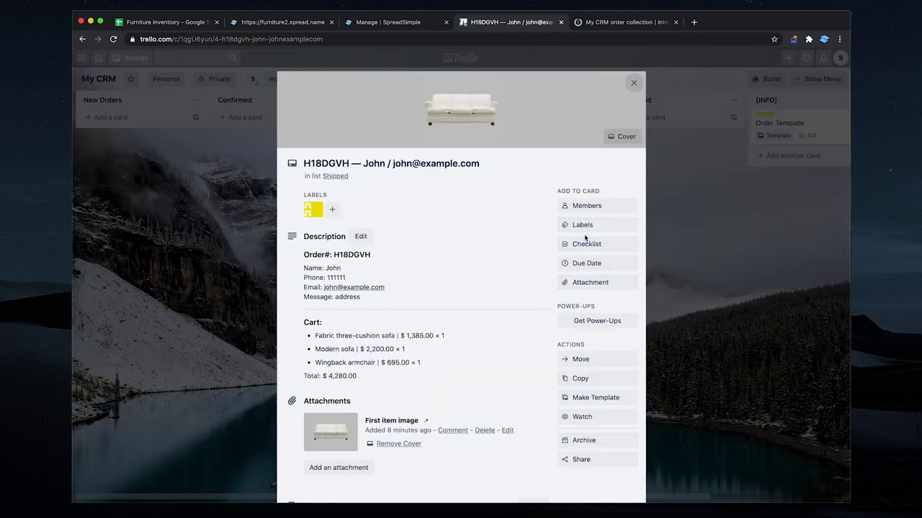
pyautogui.click(586, 263)
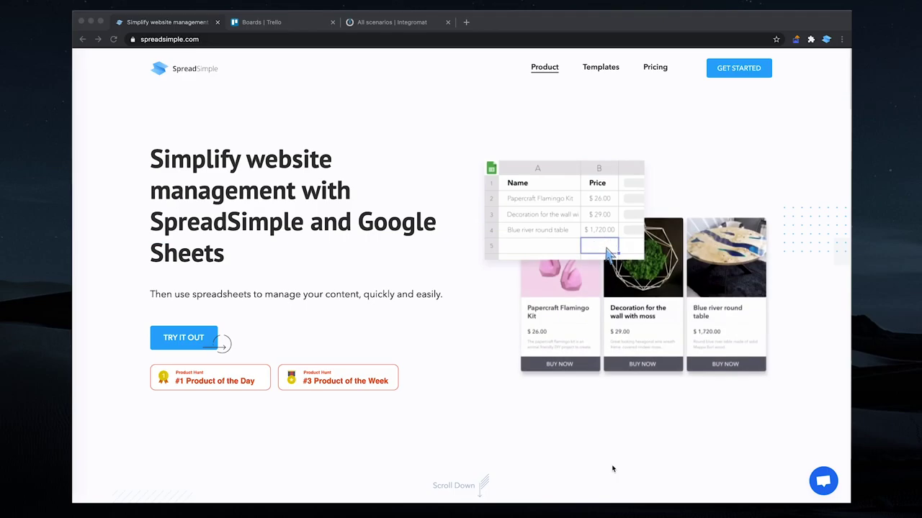
# Look over the SpreadSimple home page and sign in to SpreadSimple with Google.
pyautogui.scroll(-12, 612, 469)
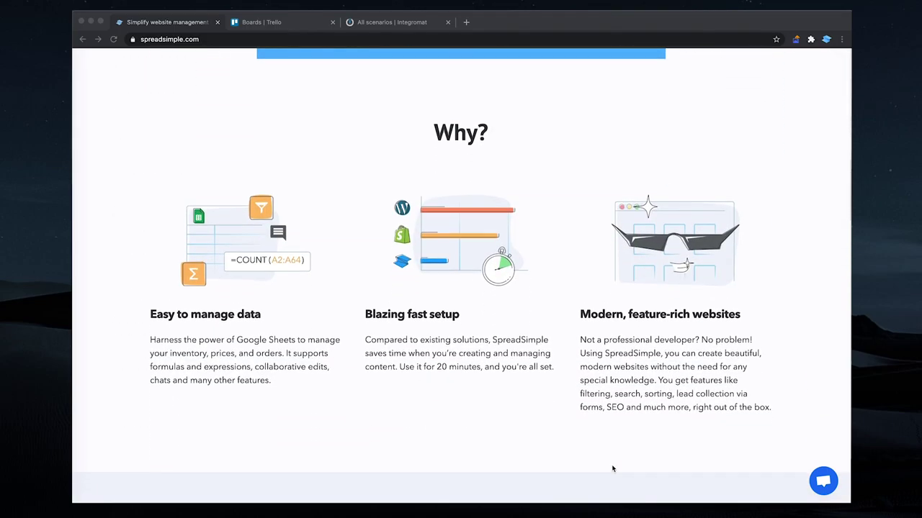
pyautogui.scroll(-13, 612, 469)
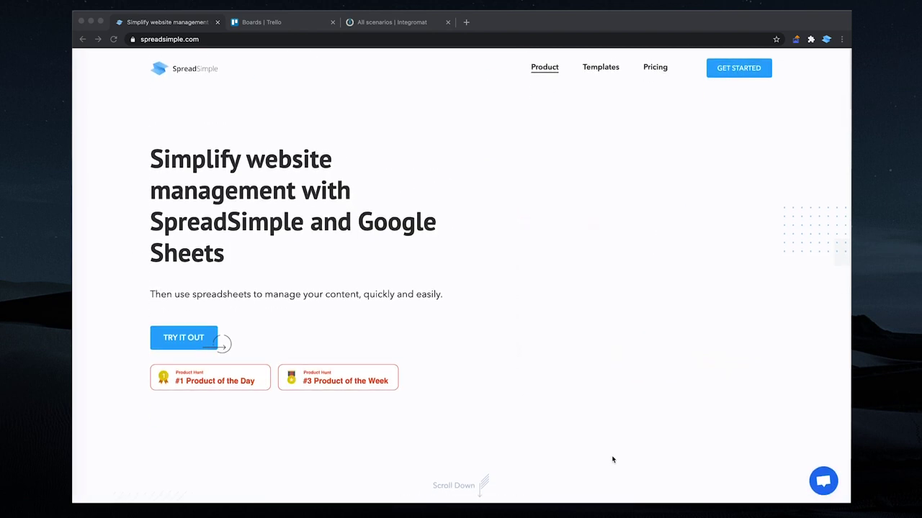
pyautogui.click(728, 71)
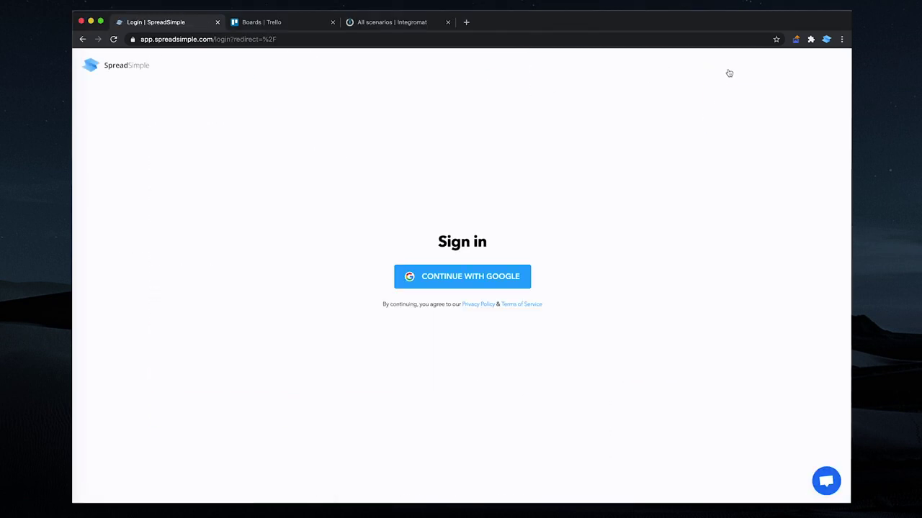
pyautogui.click(480, 280)
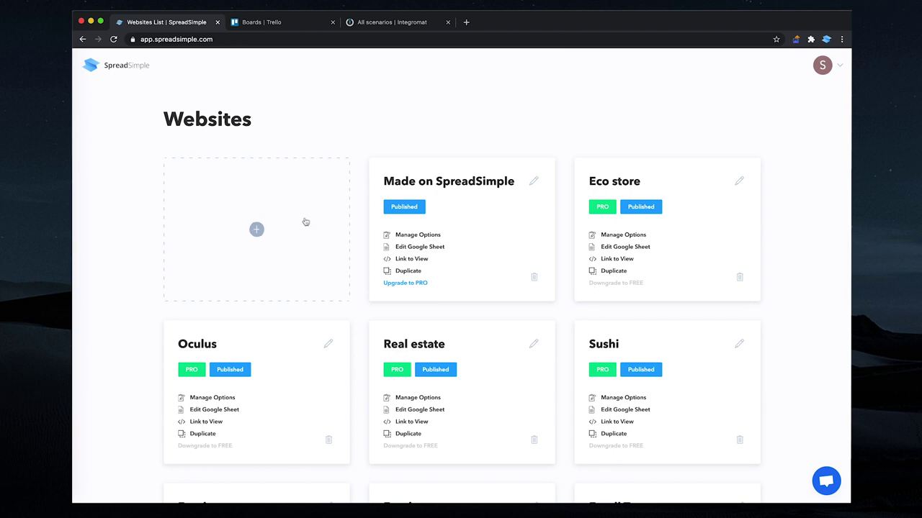
# Create a new website from the Furniture Store template.
pyautogui.click(306, 221)
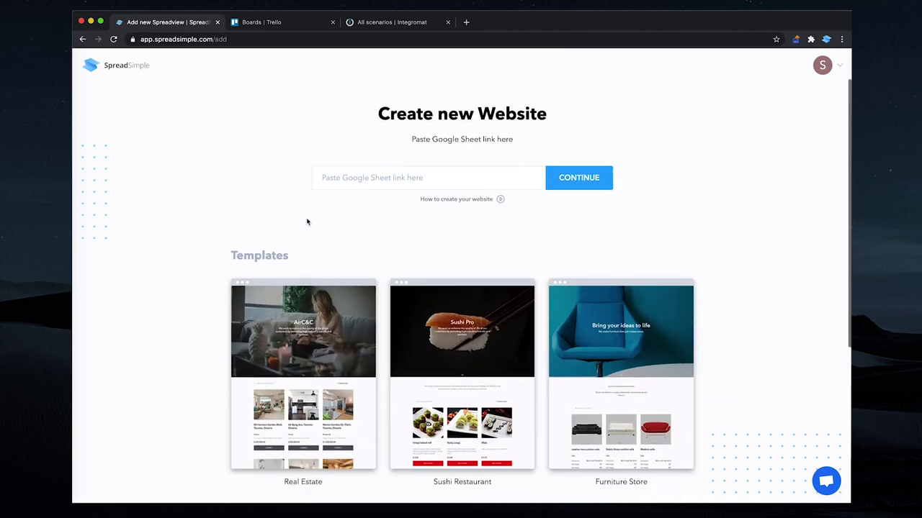
pyautogui.scroll(-4, 306, 222)
pyautogui.moveTo(440, 209)
pyautogui.moveTo(583, 215)
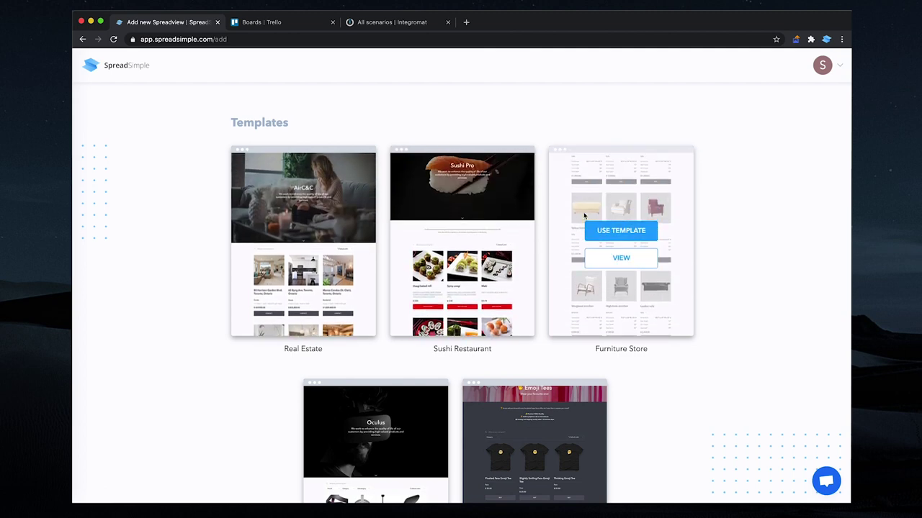
pyautogui.click(603, 229)
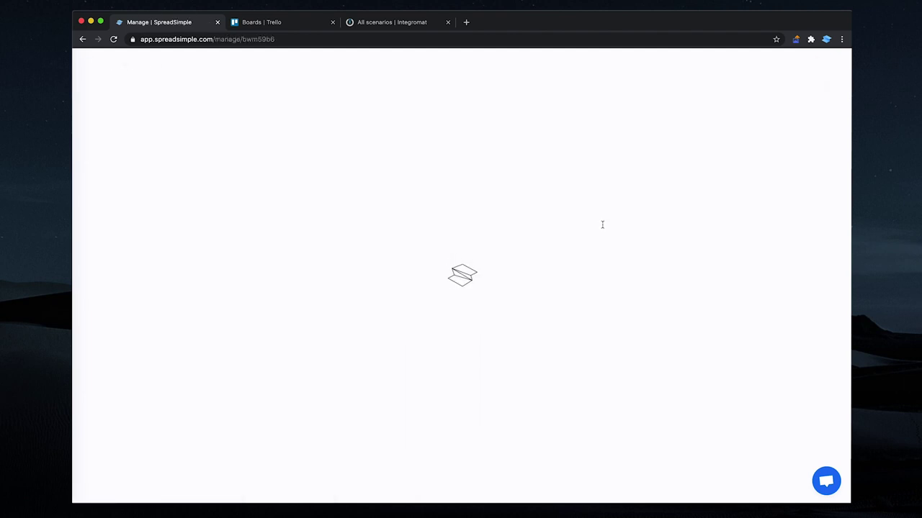
# Try the dark theme on the new website and switch back to the light theme.
pyautogui.scroll(-5, 602, 225)
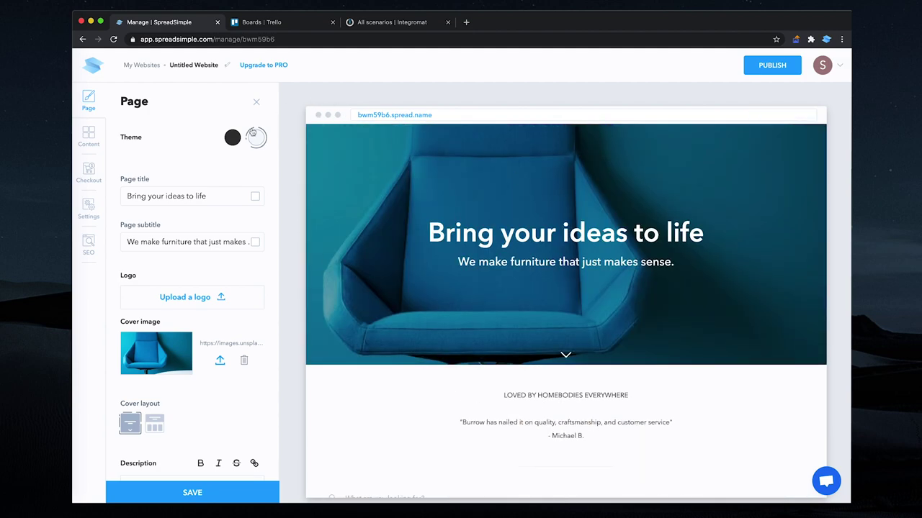
pyautogui.click(231, 138)
pyautogui.click(256, 140)
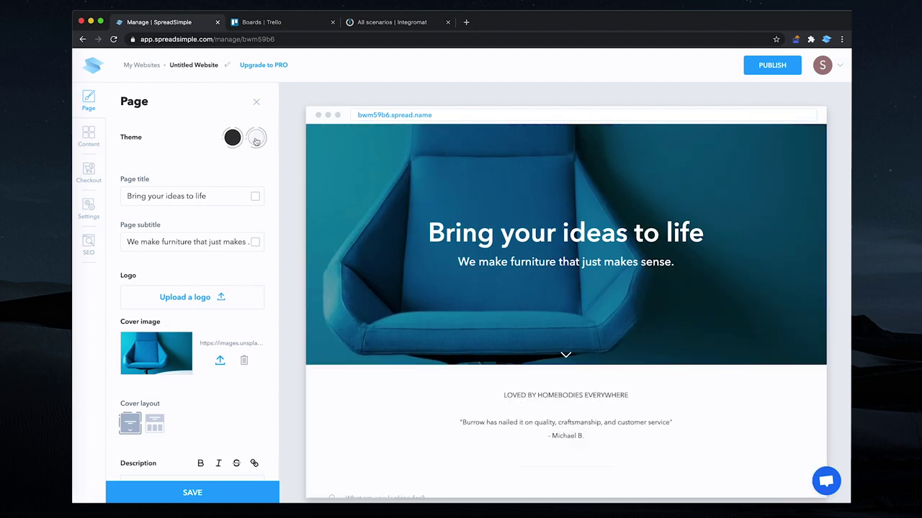
# Review the website's content and checkout settings and open the configuration of the Buy button.
pyautogui.click(96, 144)
pyautogui.click(92, 171)
pyautogui.click(94, 142)
pyautogui.scroll(-3, 166, 253)
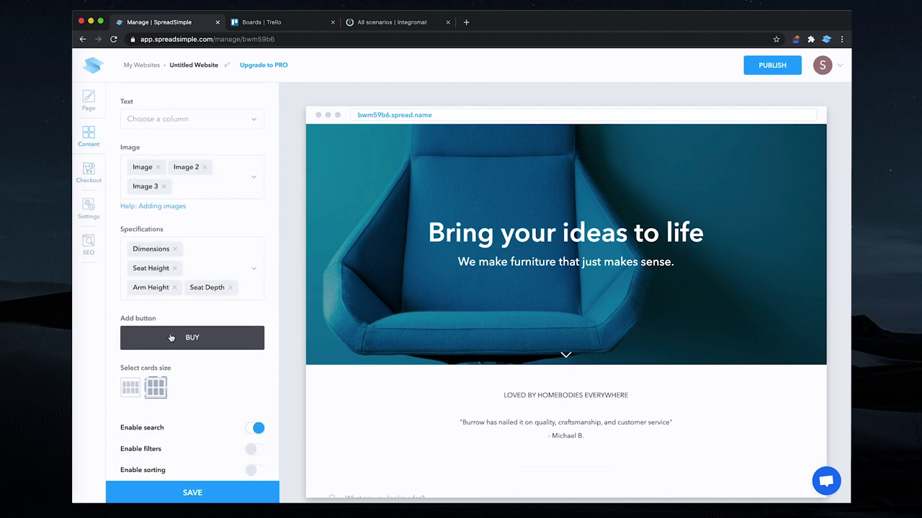
pyautogui.click(171, 338)
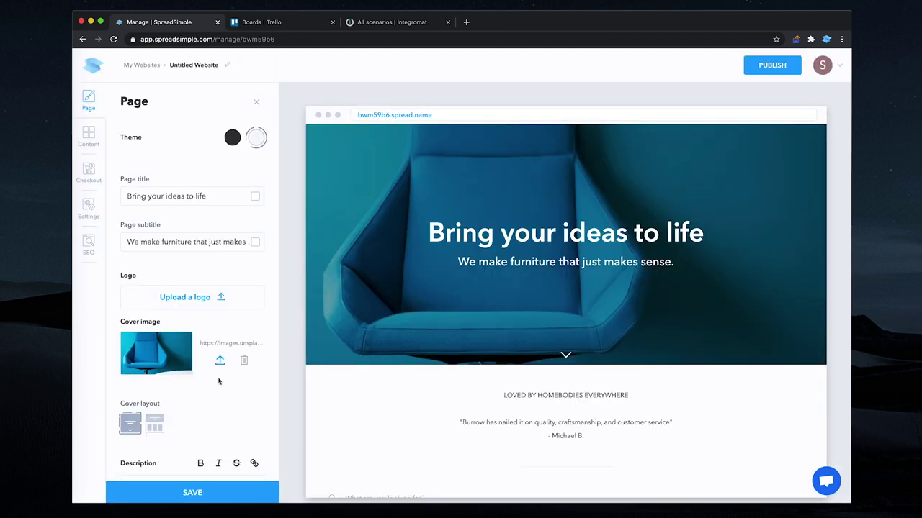
# Apply the Buy button configuration in the content settings with the order form option selected.
pyautogui.scroll(-3, 220, 381)
pyautogui.click(89, 138)
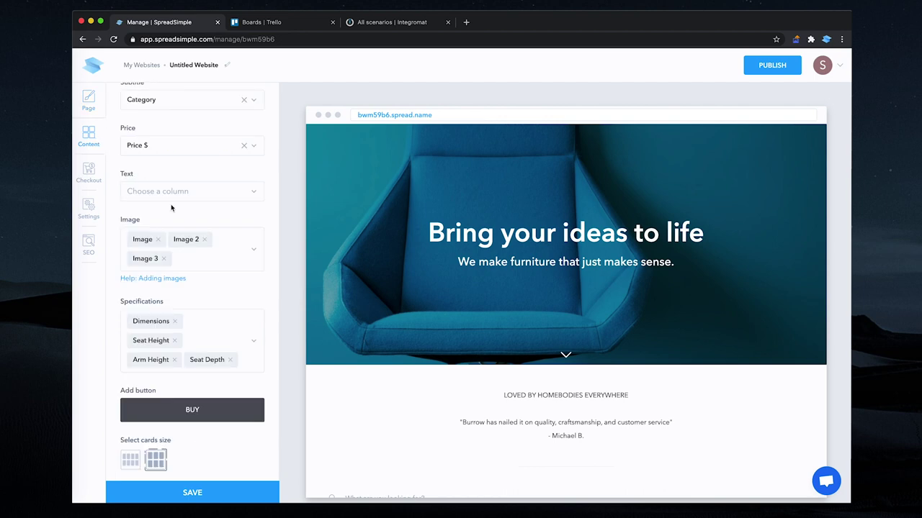
pyautogui.scroll(-3, 171, 209)
pyautogui.click(168, 272)
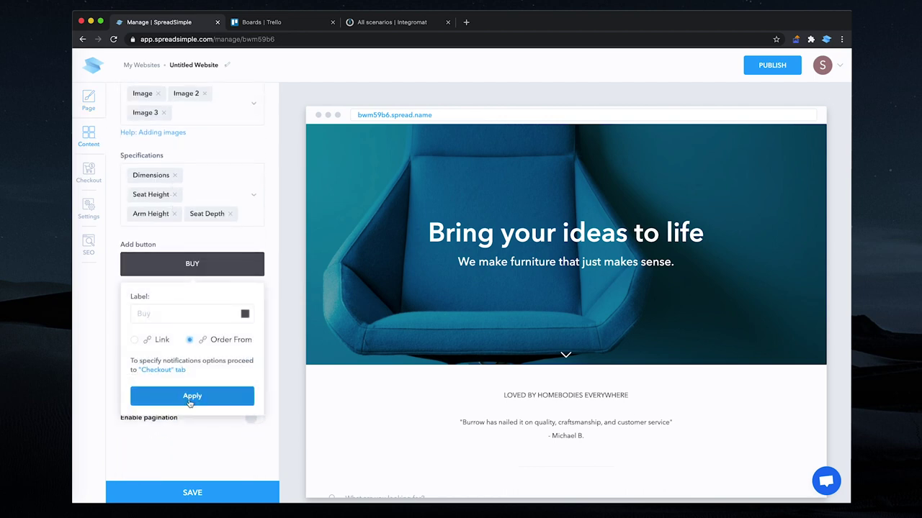
pyautogui.click(189, 397)
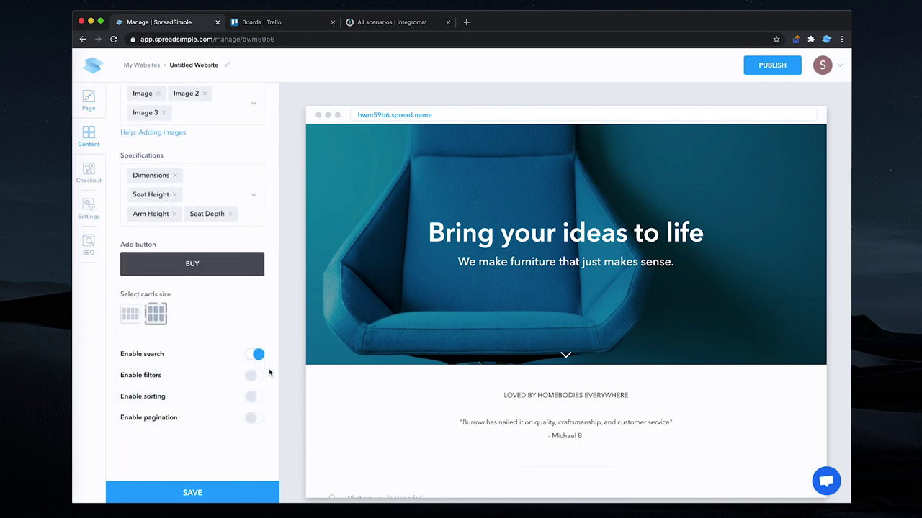
# Test the cart in the site preview by adding the Leather two-cushion sofa and the Modern sofa, then close it.
pyautogui.scroll(-5, 321, 396)
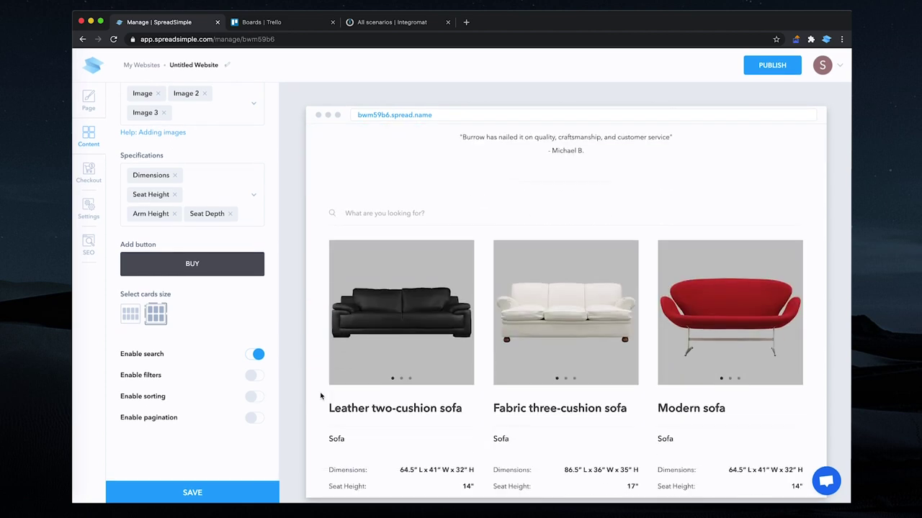
pyautogui.scroll(-2, 320, 395)
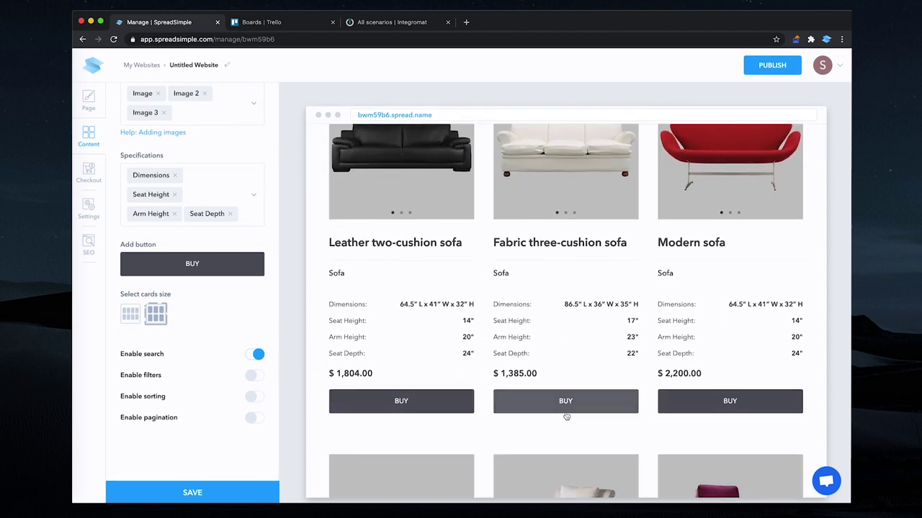
pyautogui.click(396, 401)
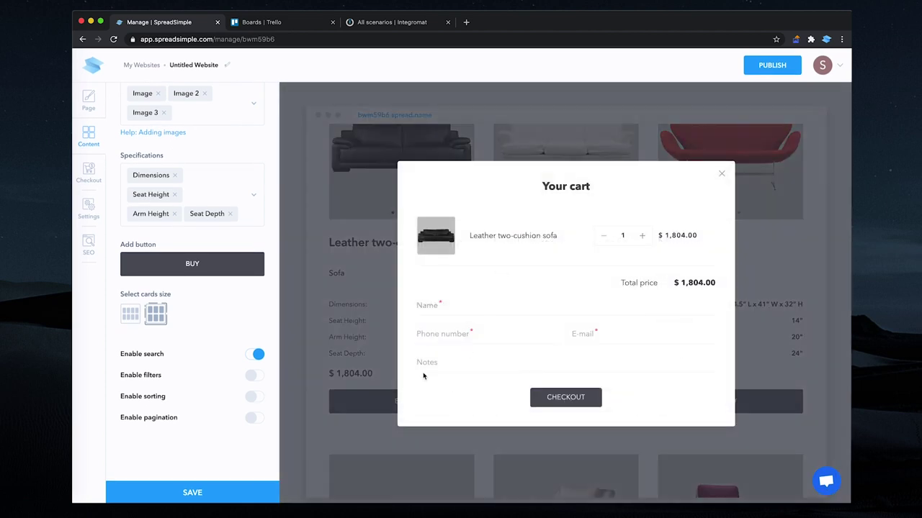
pyautogui.click(383, 365)
pyautogui.click(693, 400)
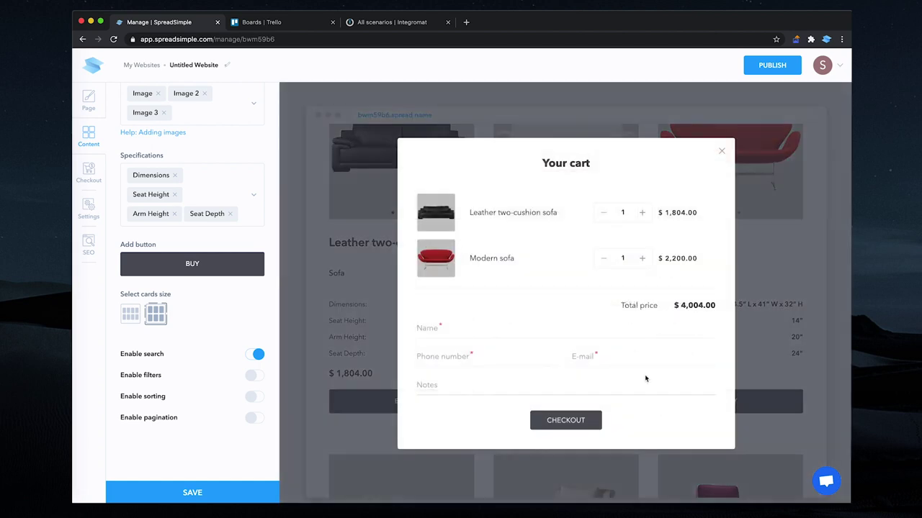
pyautogui.click(821, 265)
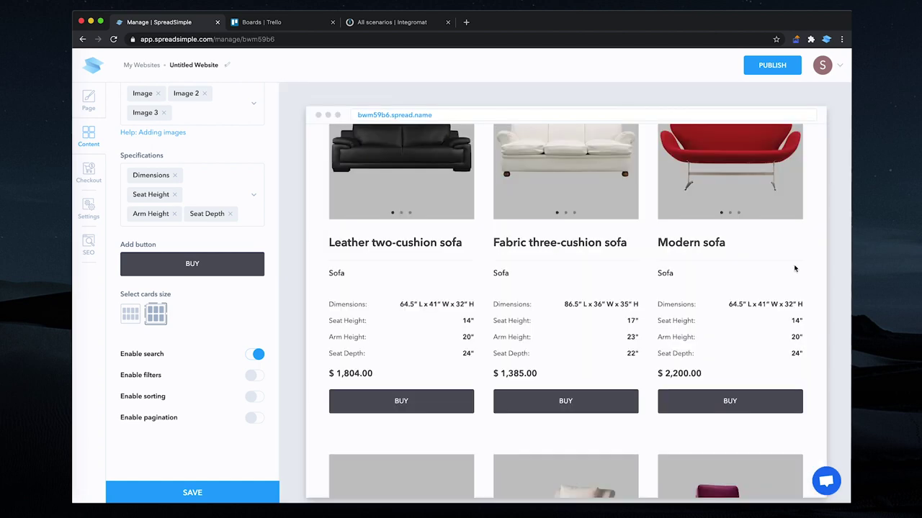
# Return to the websites list and open the published PRO website named Furniture for management.
pyautogui.click(126, 66)
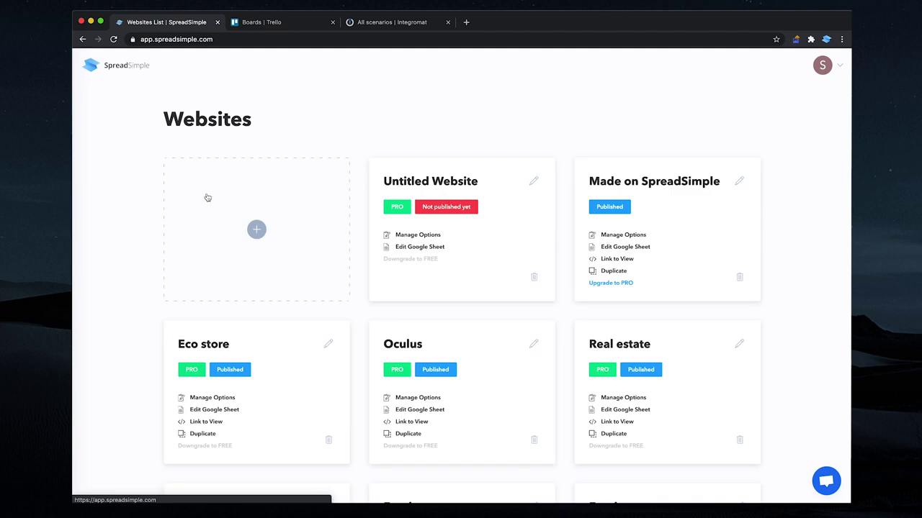
pyautogui.scroll(-5, 229, 241)
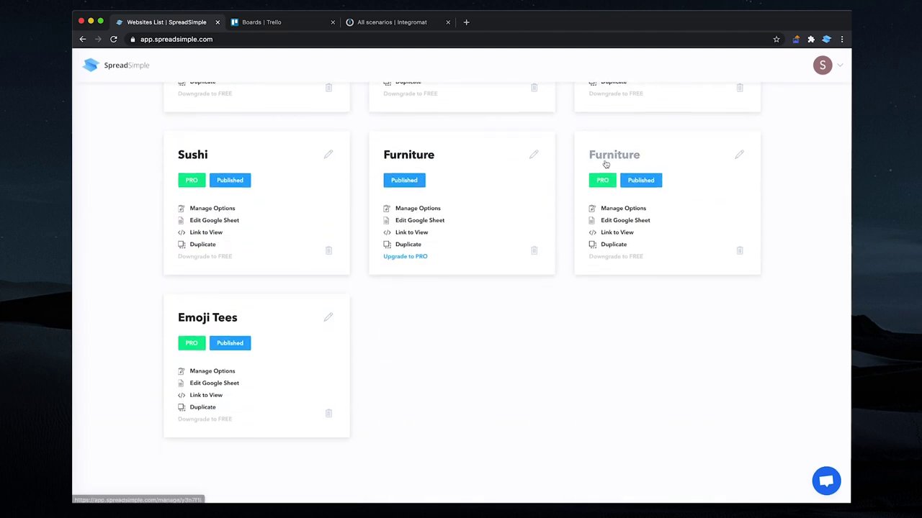
pyautogui.click(605, 165)
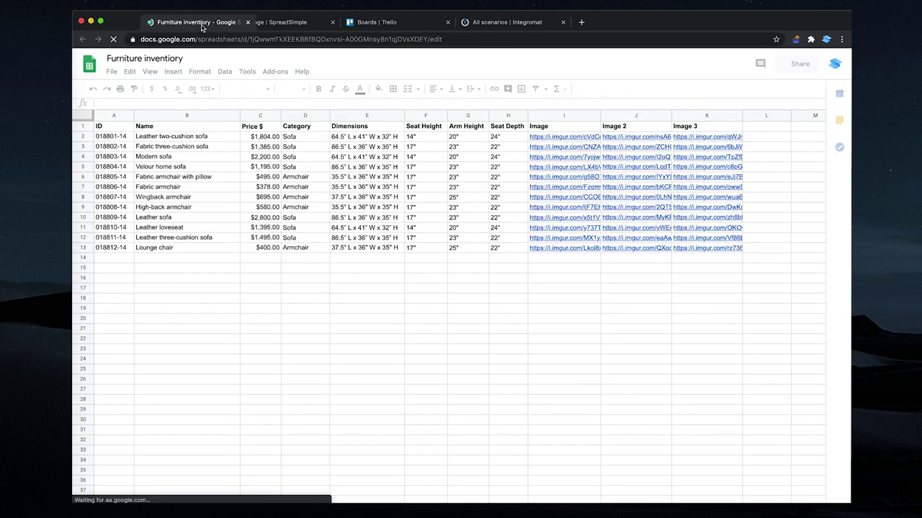
# Look at the product names in the Furniture inventiory source sheet and return to the website's content settings.
pyautogui.click(200, 140)
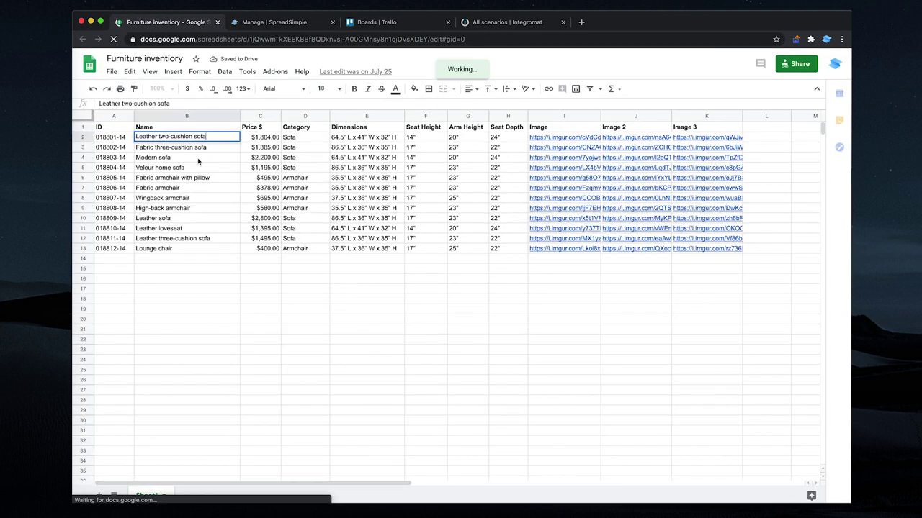
pyautogui.click(200, 159)
pyautogui.click(270, 25)
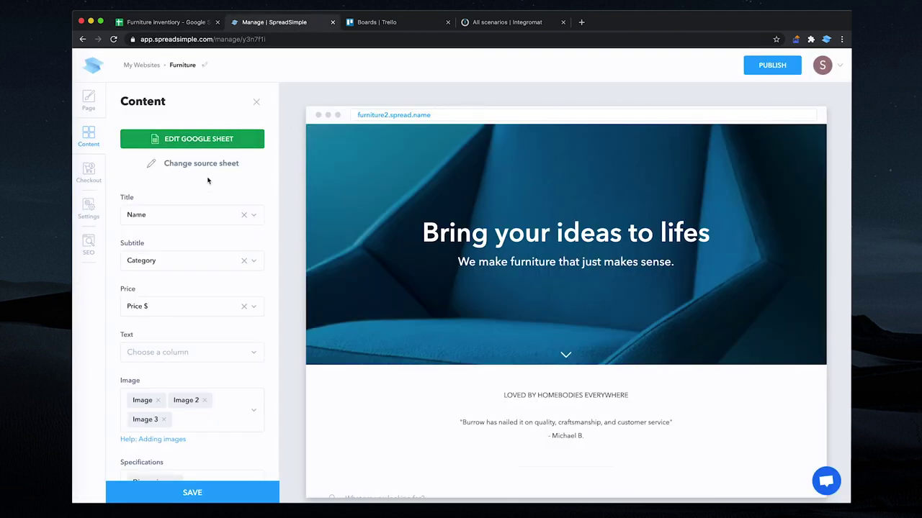
# Open the live site furniture2.spread.name and view its product catalogue alongside the source spreadsheet.
pyautogui.click(395, 117)
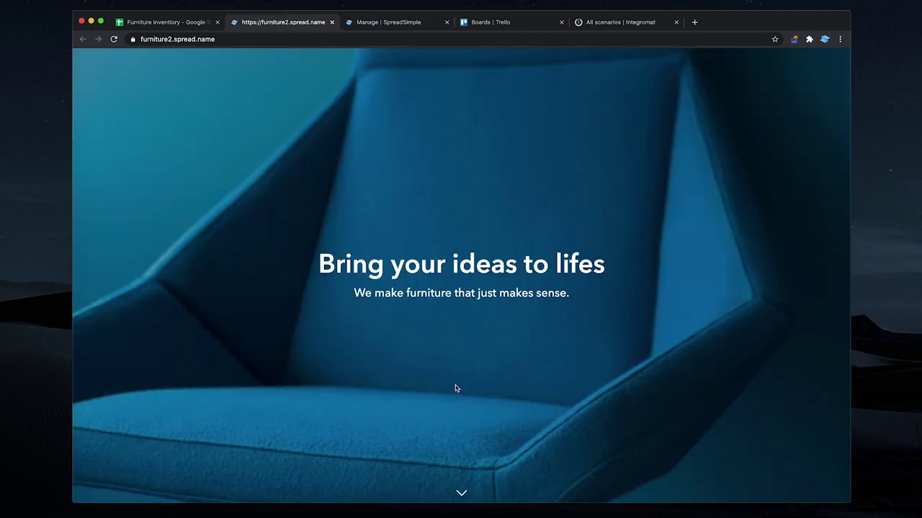
pyautogui.scroll(-7, 455, 388)
pyautogui.scroll(-10, 455, 389)
pyautogui.scroll(17, 455, 388)
pyautogui.click(208, 25)
pyautogui.click(246, 27)
pyautogui.scroll(-8, 314, 216)
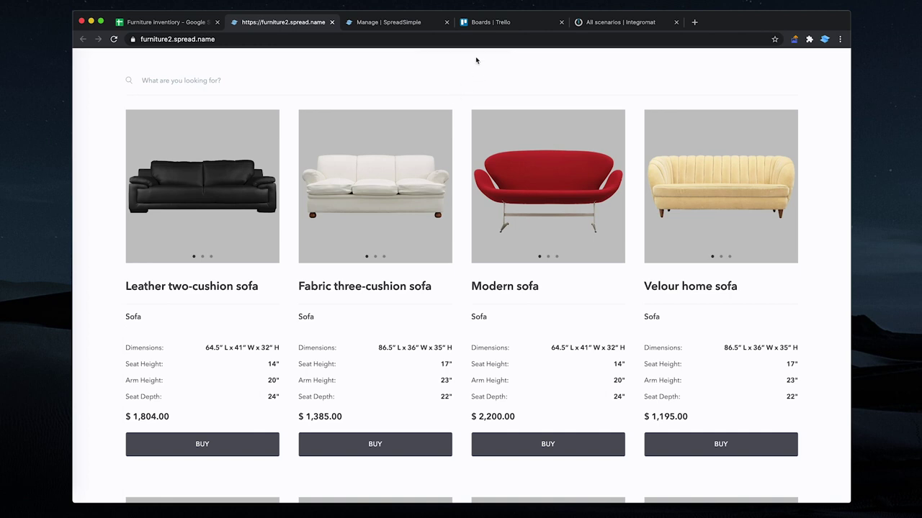
# Switch to Trello, look at the lists on the My tasks board and return to the boards overview.
pyautogui.click(487, 22)
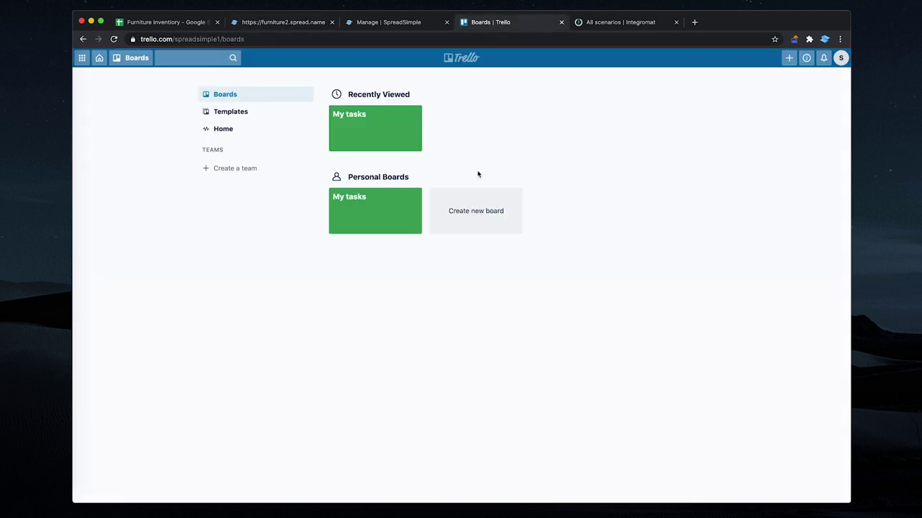
pyautogui.click(379, 122)
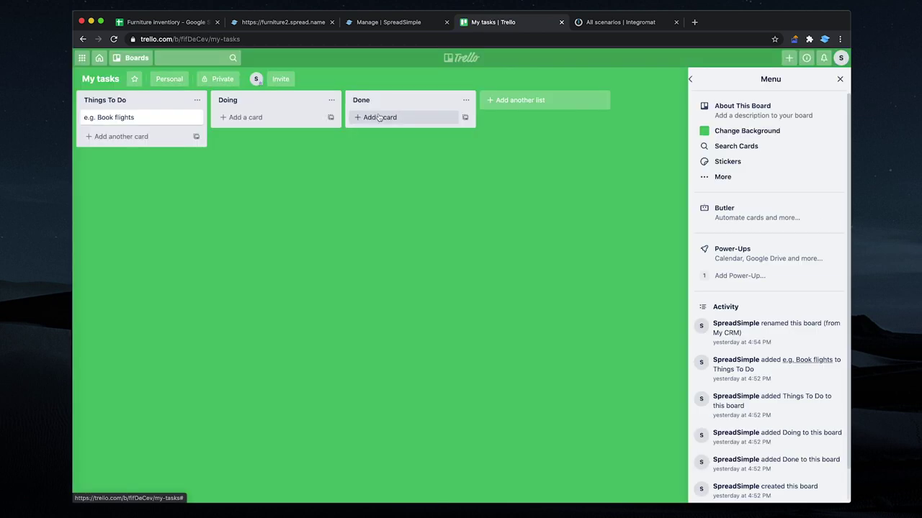
pyautogui.click(100, 58)
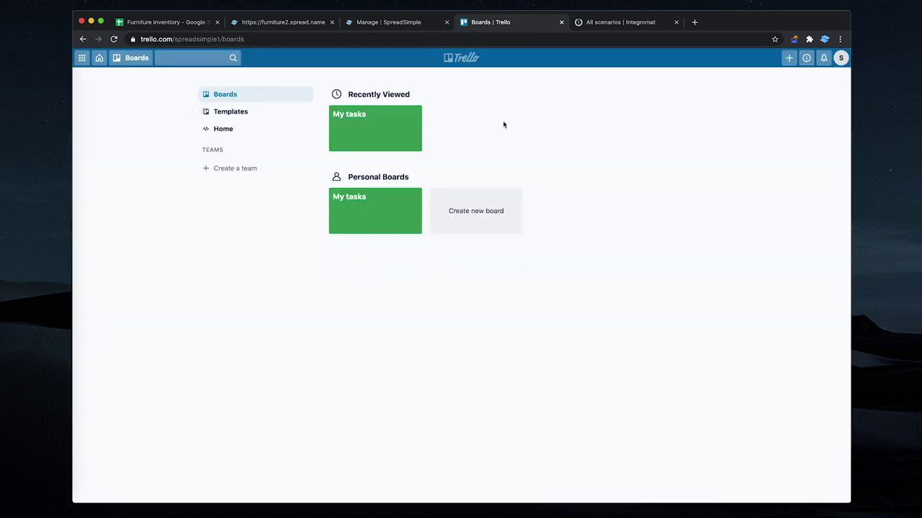
# Create a new private Trello board titled My CRM.
pyautogui.click(789, 58)
pyautogui.click(759, 99)
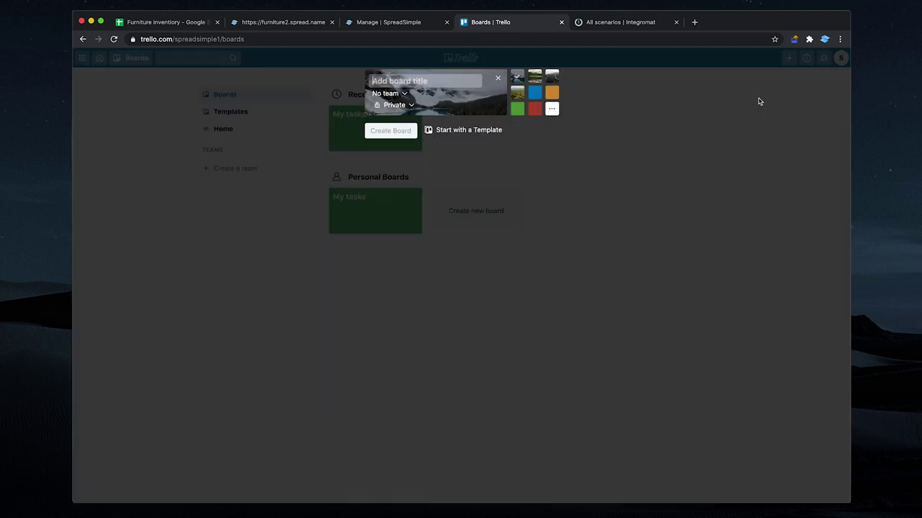
pyautogui.write('My CRM')
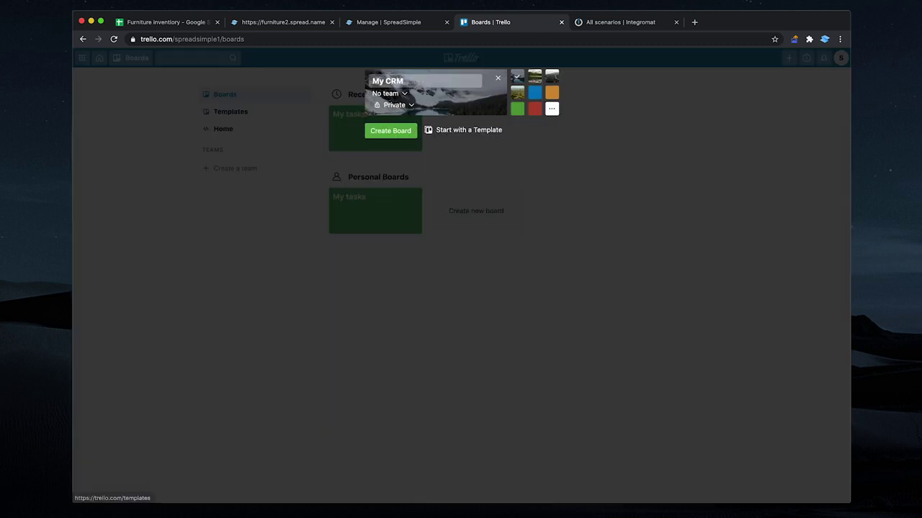
pyautogui.press('Return')
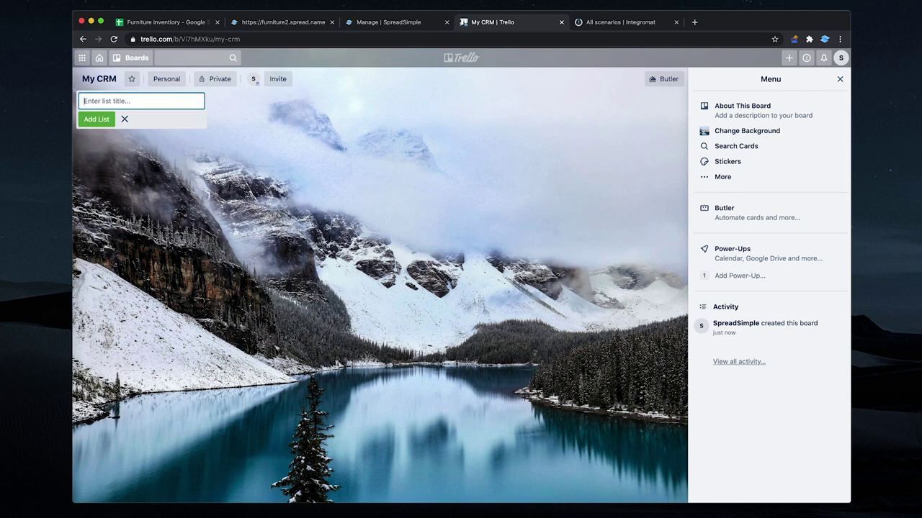
# Add the lists New Orders, Confirmed, In Progress, Shipped and Canceled to the My CRM board and close the board's side menu.
pyautogui.write('New Orders')
pyautogui.press('Return')
pyautogui.write('Confirmed')
pyautogui.press('Return')
pyautogui.write('In Progress')
pyautogui.press('Return')
pyautogui.write('Shipped')
pyautogui.press('Return')
pyautogui.write('Canceled')
pyautogui.press('Return')
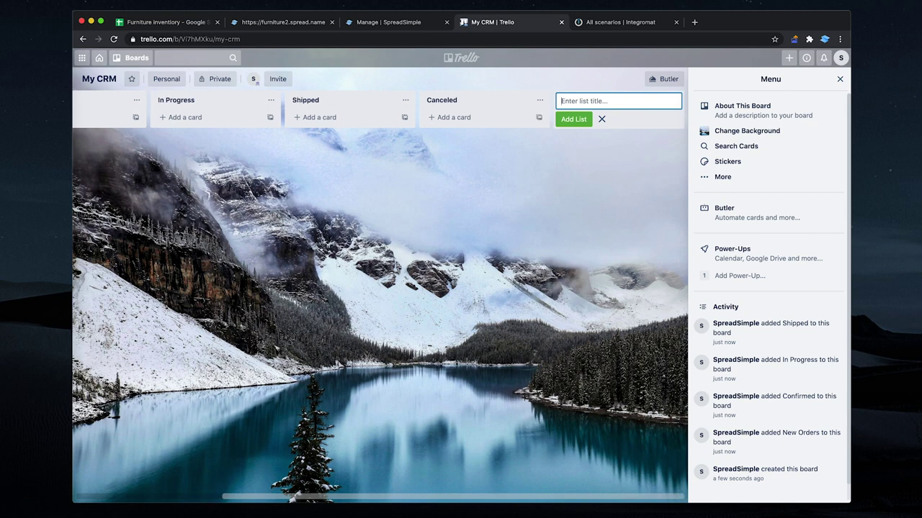
pyautogui.hscroll(-5, 450, 174)
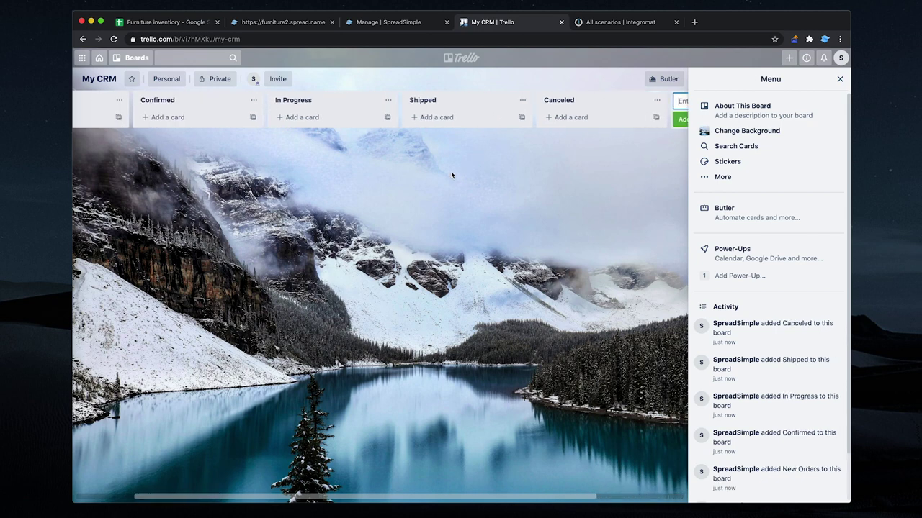
pyautogui.click(839, 79)
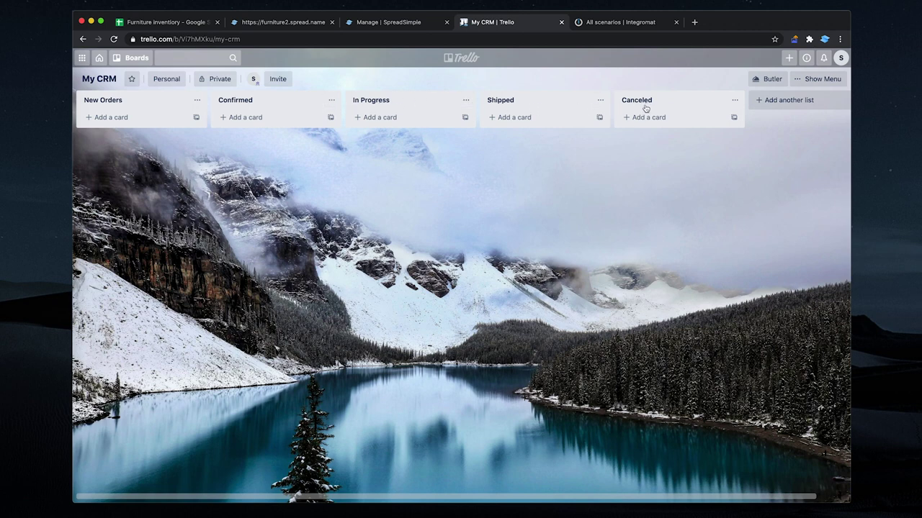
# Add a card titled New order to the New Orders list and move it to the Shipped list.
pyautogui.click(126, 120)
pyautogui.write('New ')
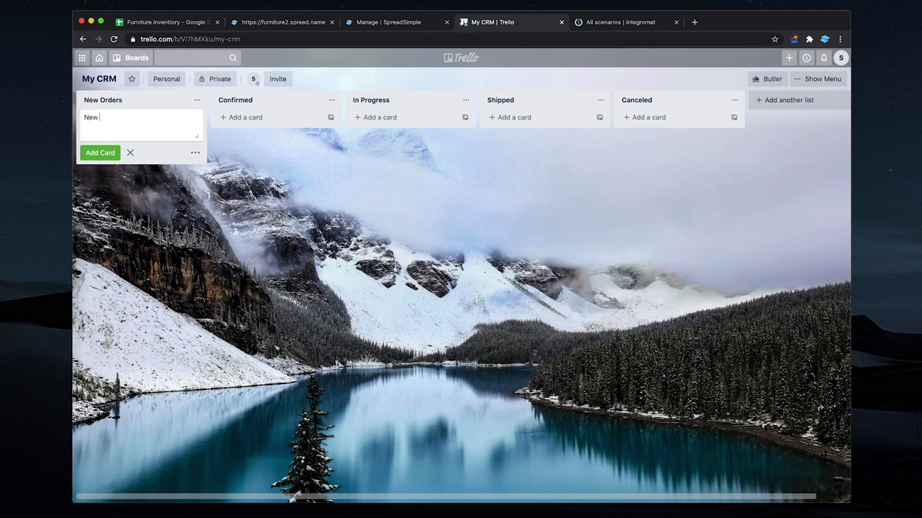
pyautogui.write('order')
pyautogui.press('Return')
pyautogui.click(219, 158)
pyautogui.moveTo(200, 120); pyautogui.dragTo(296, 26)
# Add the Fabric three-cushion sofa to the cart on the live furniture store and return to the My CRM board in Trello.
pyautogui.click(296, 26)
pyautogui.scroll(10, 365, 207)
pyautogui.scroll(-10, 365, 207)
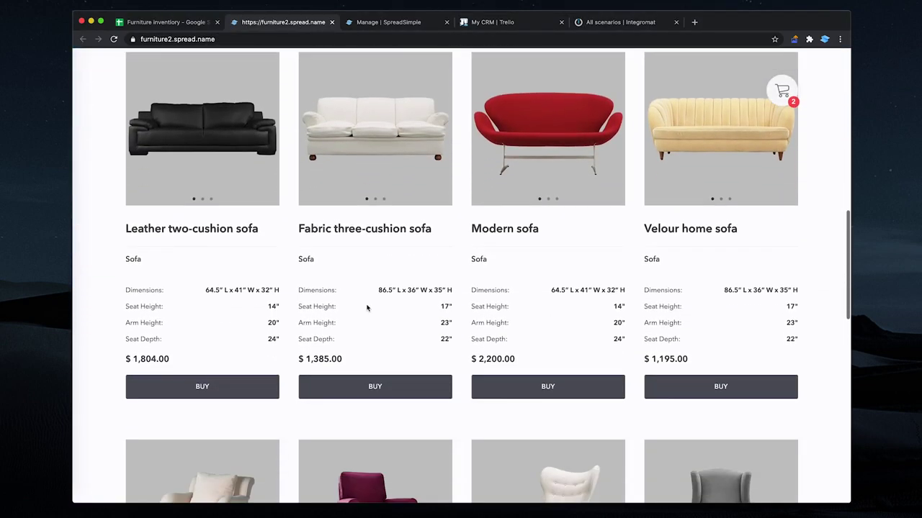
pyautogui.click(372, 385)
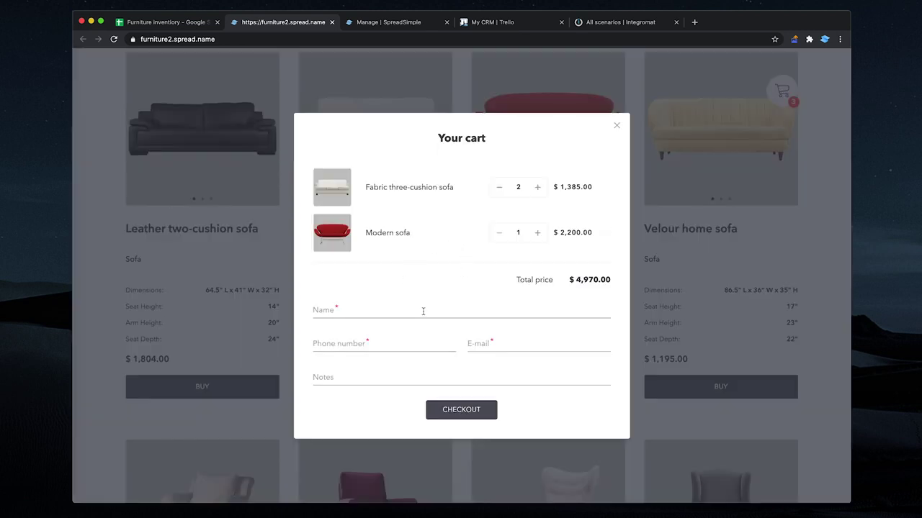
pyautogui.click(493, 27)
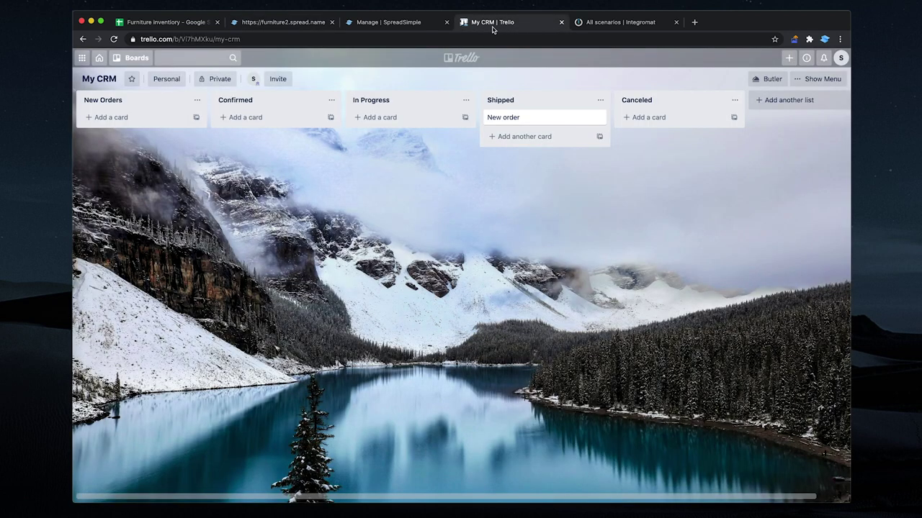
# Switch to Integromat and create a new scenario with the Trello and Webhooks services.
pyautogui.click(590, 25)
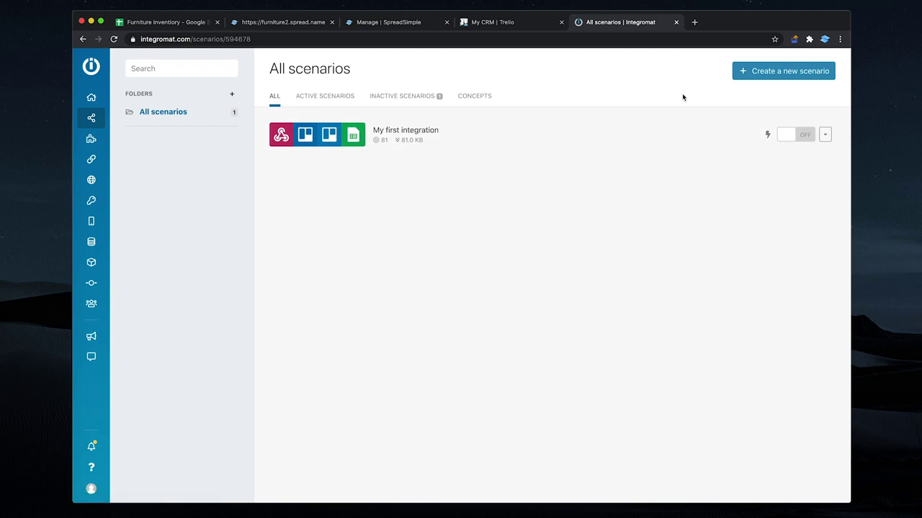
pyautogui.click(753, 74)
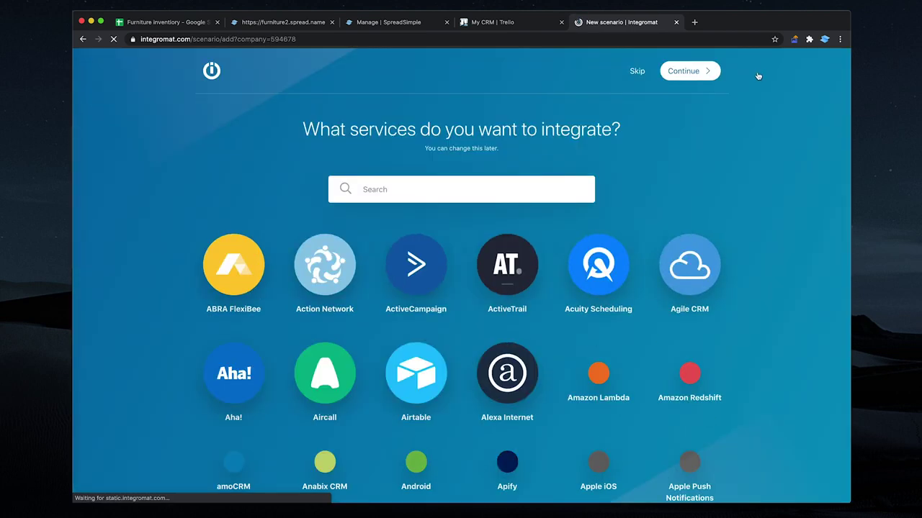
pyautogui.click(562, 189)
pyautogui.write('trel')
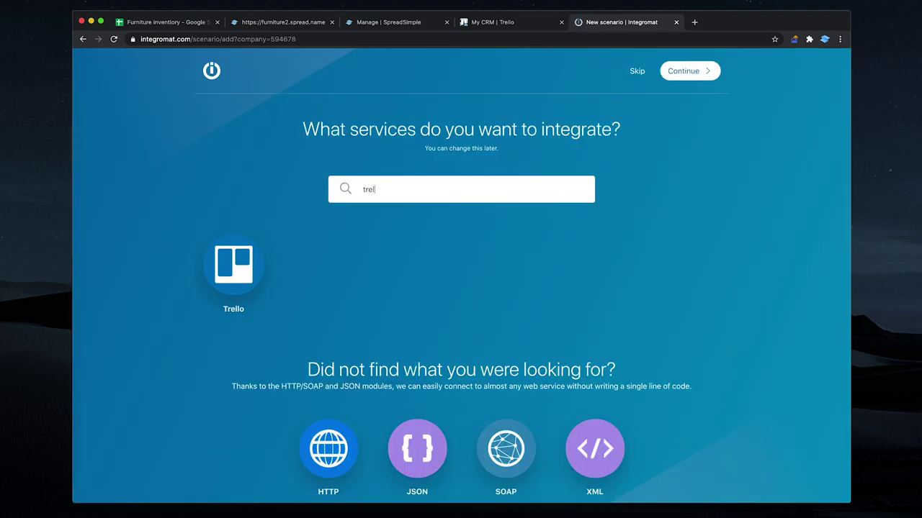
pyautogui.write('l')
pyautogui.click(233, 264)
pyautogui.doubleClick(370, 189)
pyautogui.write('webh')
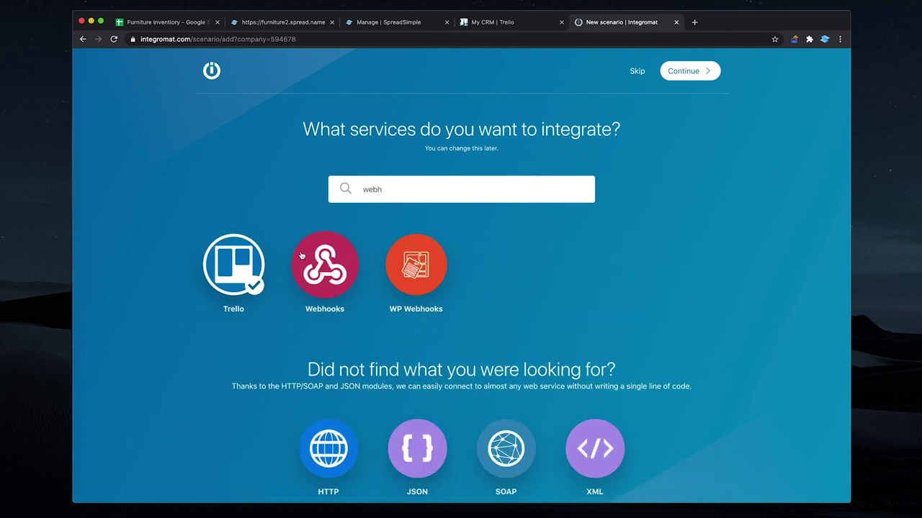
pyautogui.click(326, 268)
pyautogui.click(687, 75)
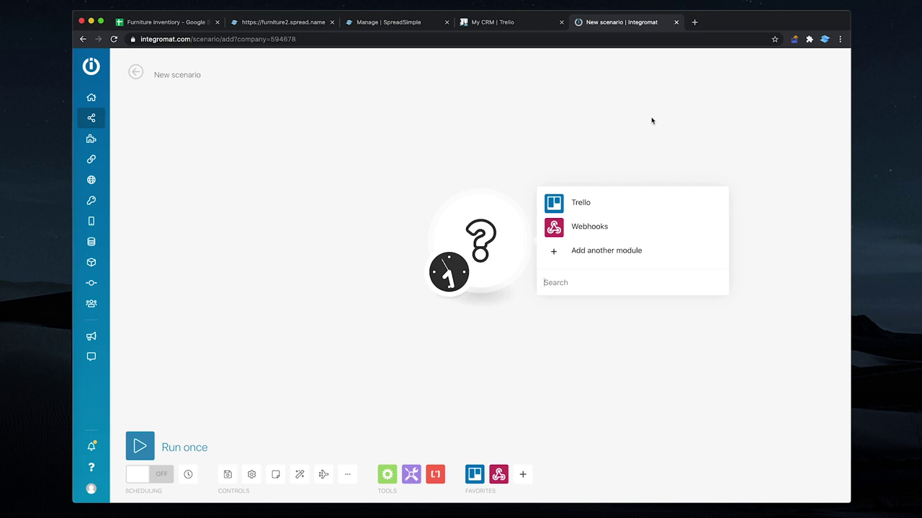
# Add a Custom webhook trigger to the scenario and create its hook with the name SpreadSimple Webhook.
pyautogui.click(607, 228)
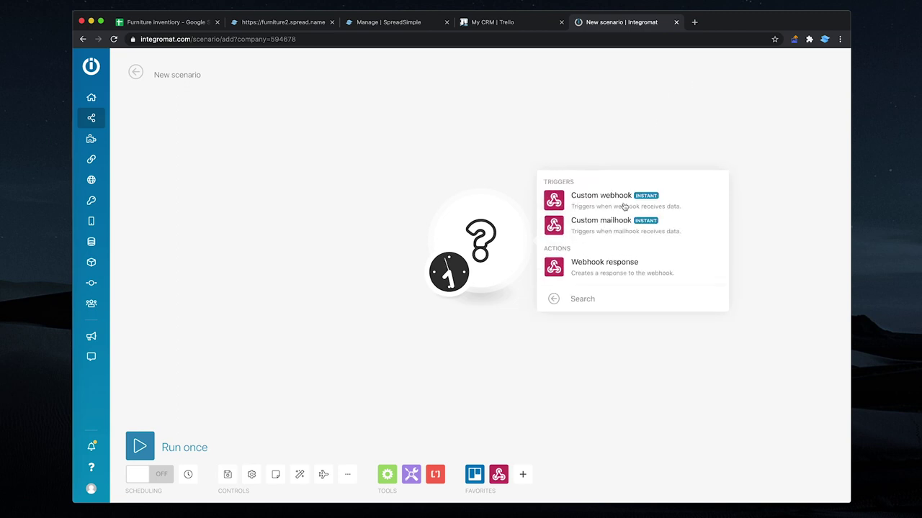
pyautogui.click(624, 206)
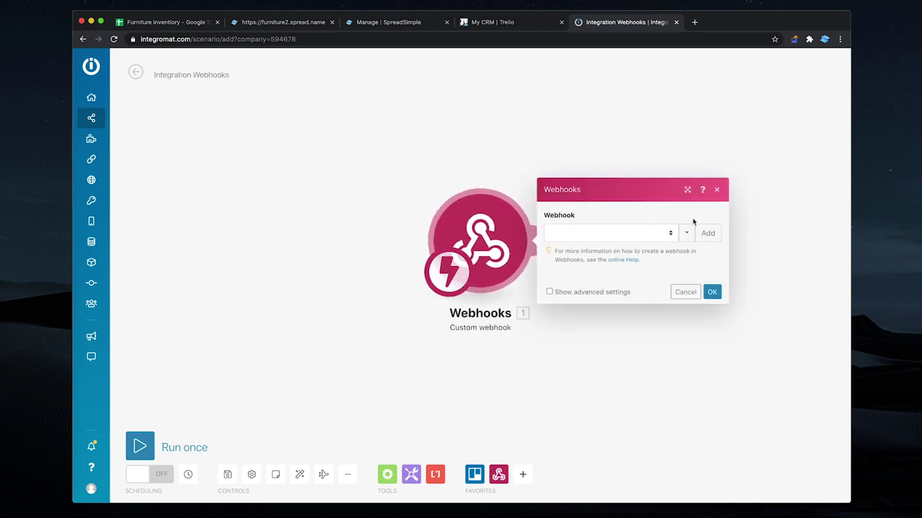
pyautogui.click(708, 232)
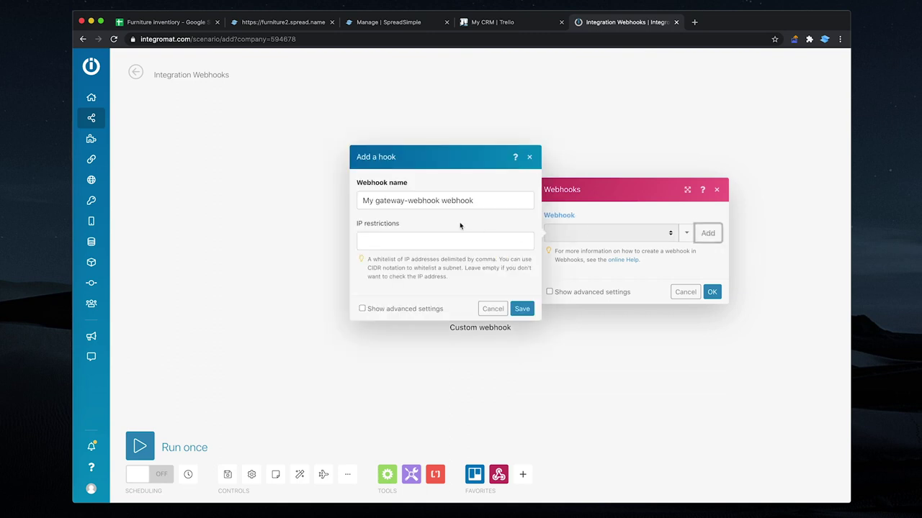
pyautogui.moveTo(483, 200); pyautogui.dragTo(336, 200)
pyautogui.write('Sprea')
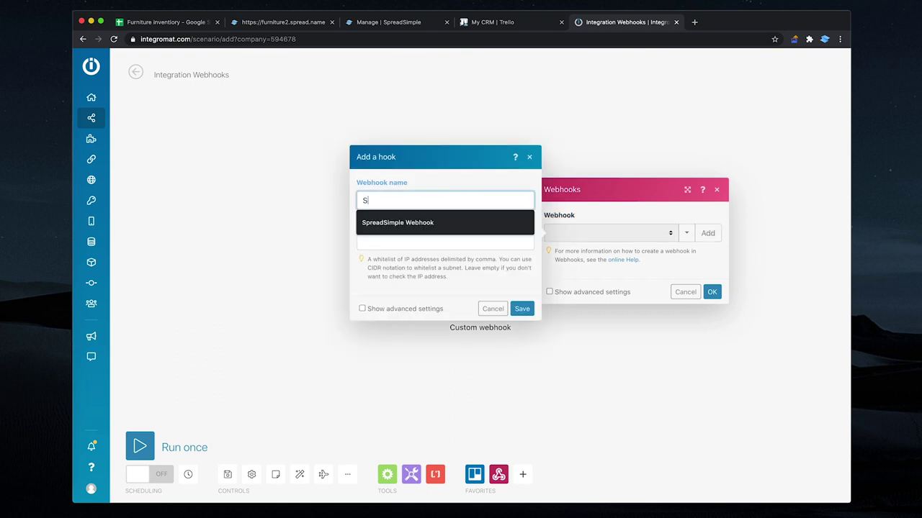
pyautogui.click(377, 223)
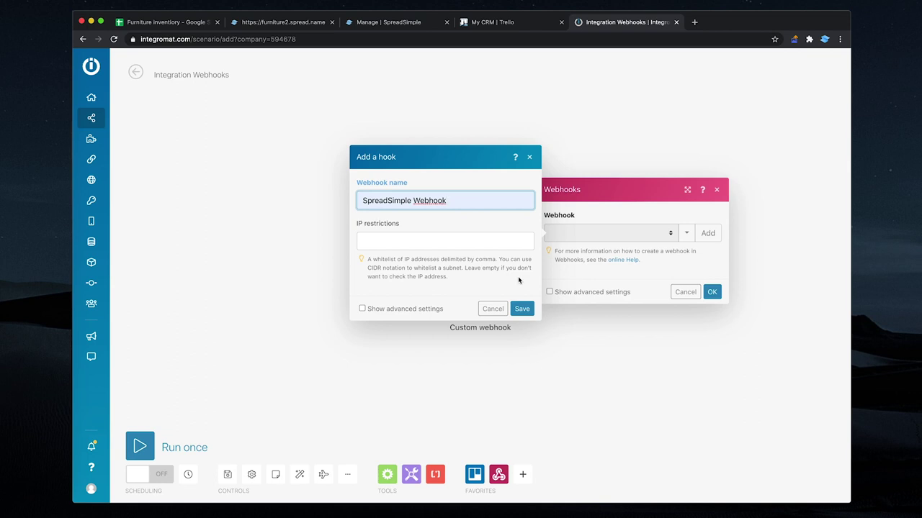
pyautogui.click(522, 309)
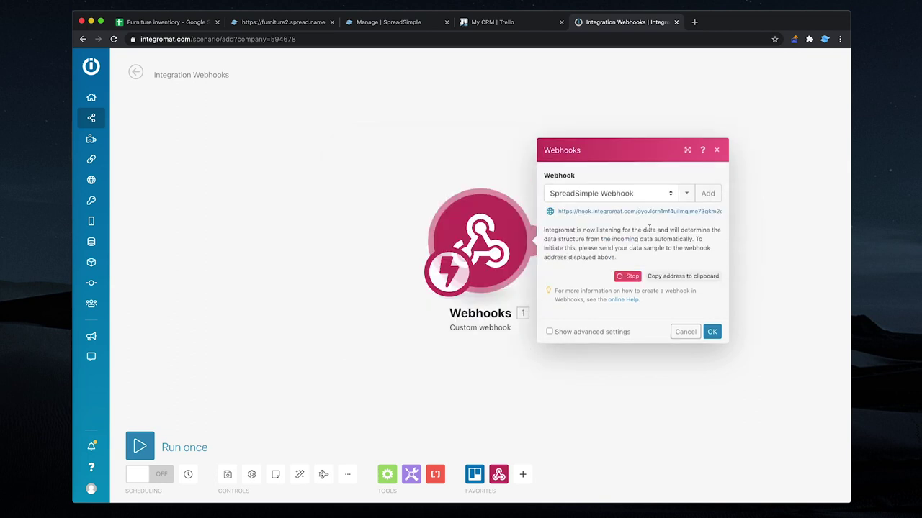
# Copy the webhook address into the Webhook URL of the Furniture site's checkout settings in SpreadSimple, then save and publish the site.
pyautogui.click(667, 279)
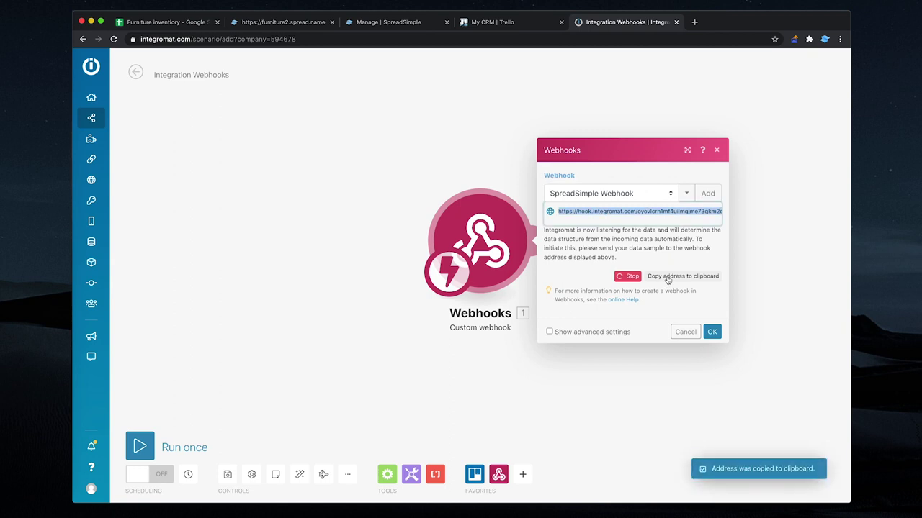
pyautogui.click(360, 22)
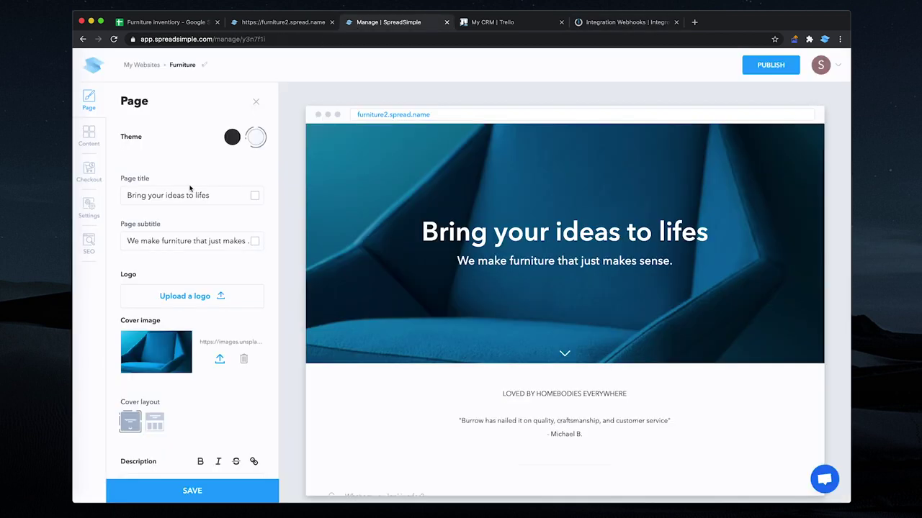
pyautogui.click(96, 218)
pyautogui.click(95, 186)
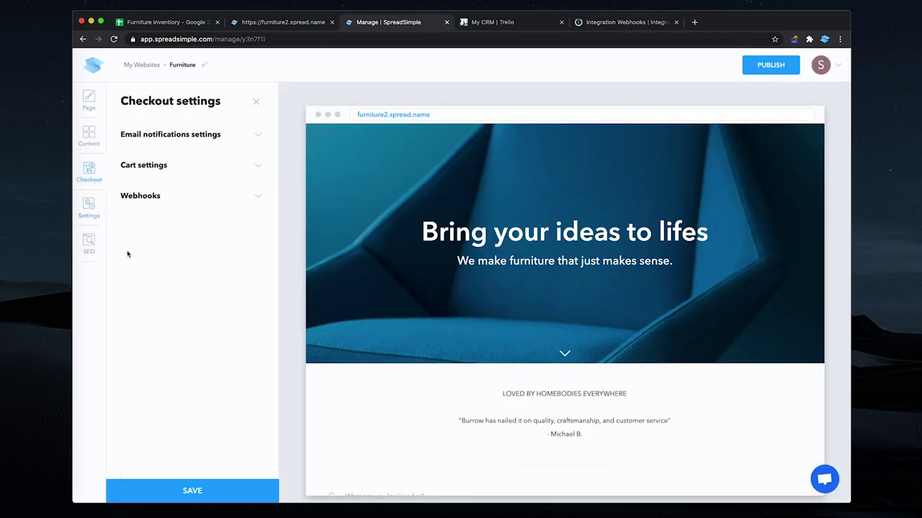
pyautogui.click(145, 204)
pyautogui.click(155, 234)
pyautogui.press('super+v')
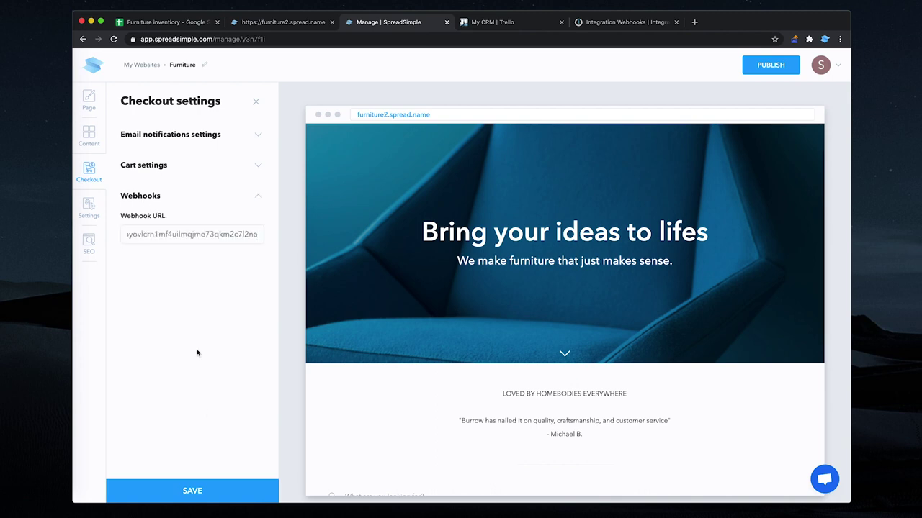
pyautogui.click(190, 492)
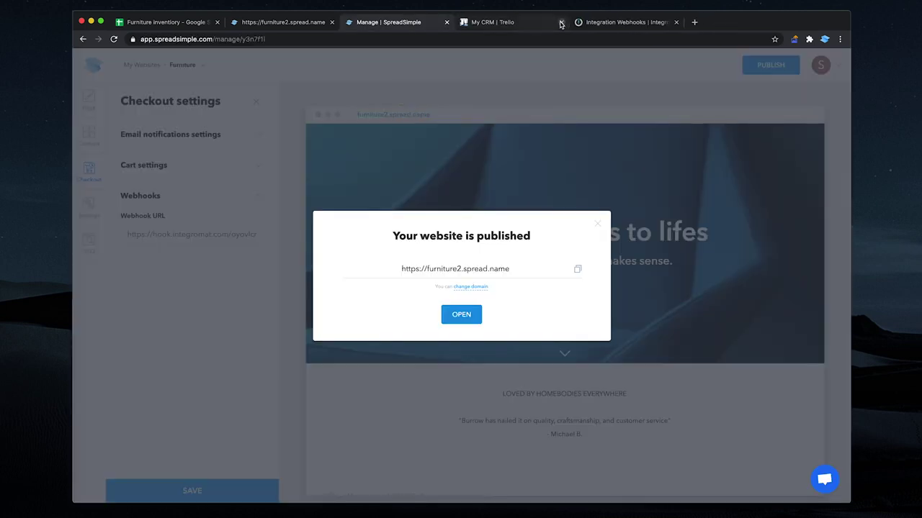
# Return to the live store, add the Velour home sofa to the cart and set its quantity to 4.
pyautogui.click(598, 23)
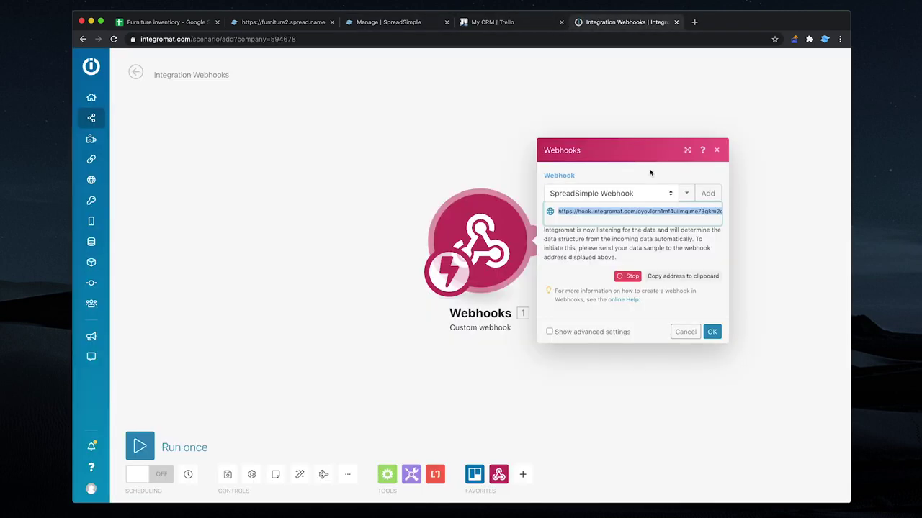
pyautogui.click(310, 25)
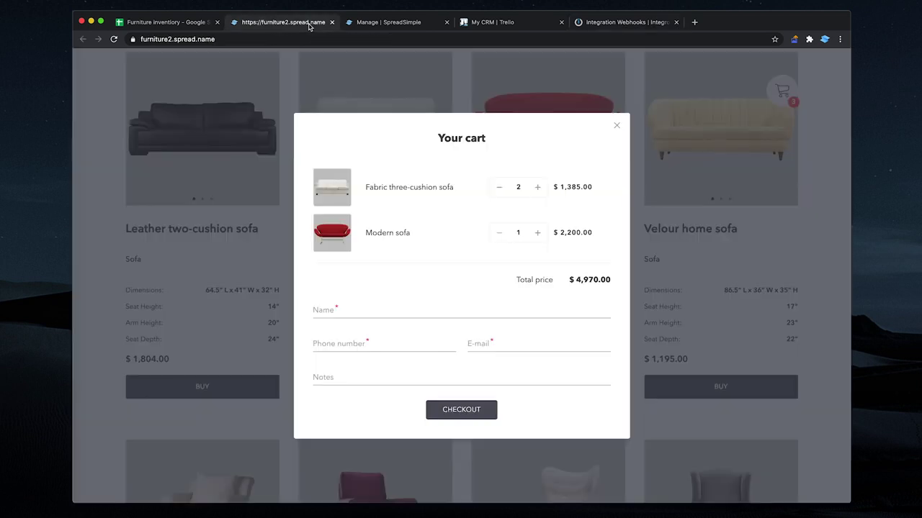
pyautogui.click(335, 307)
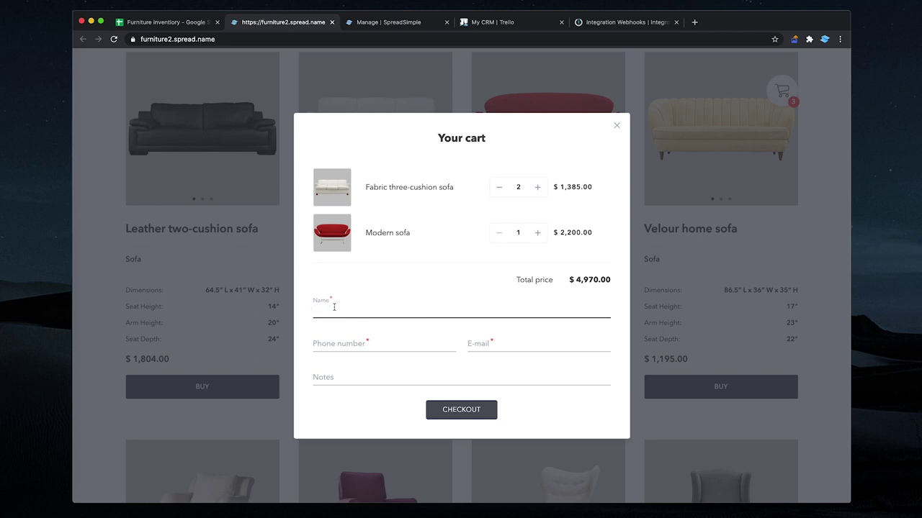
pyautogui.click(659, 314)
pyautogui.click(680, 387)
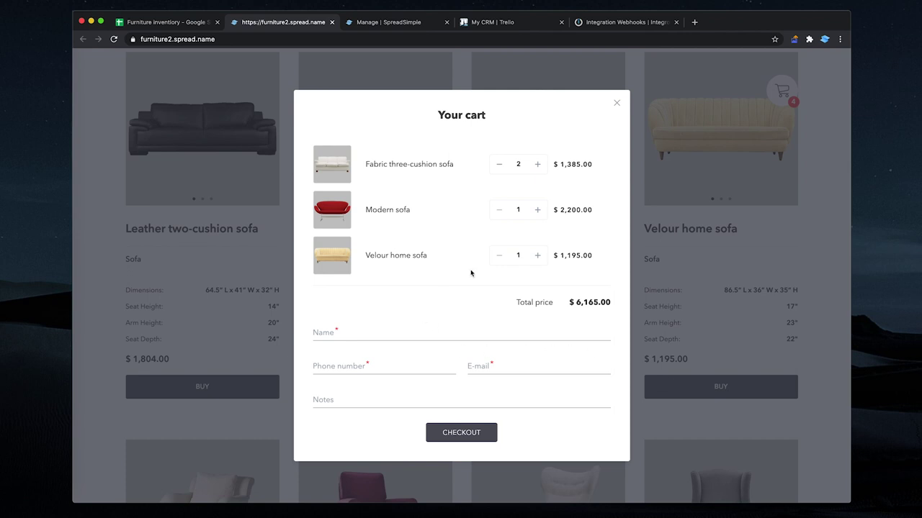
pyautogui.click(537, 255)
pyautogui.click(537, 255)
pyautogui.click(537, 255)
# Fill in the checkout form with the customer's name, phone number, e-mail and the note "some address", then submit the order and dismiss the confirmation.
pyautogui.click(453, 338)
pyautogui.write('John')
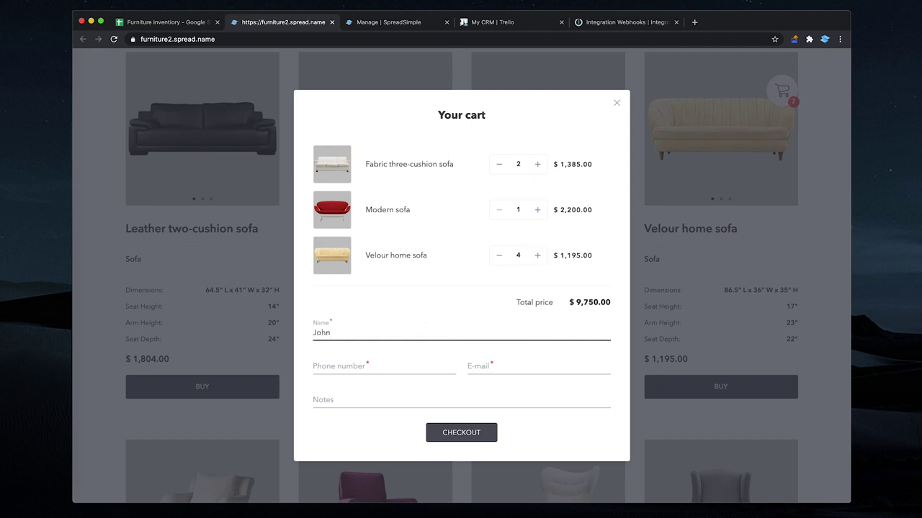
pyautogui.click(383, 366)
pyautogui.write('11111')
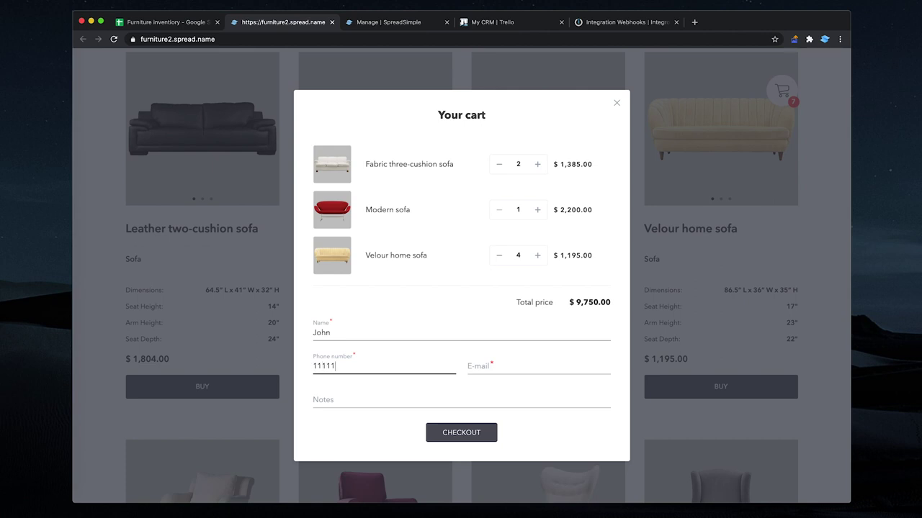
pyautogui.press('Tab')
pyautogui.write('john@')
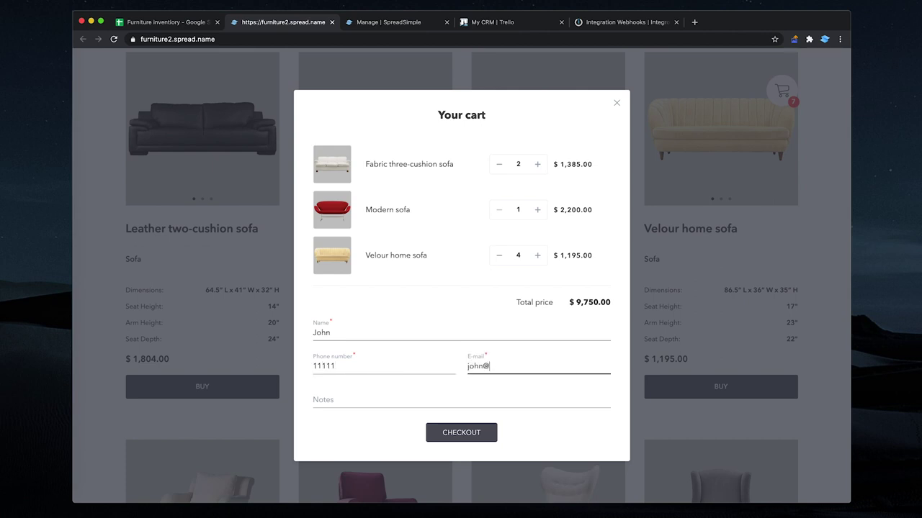
pyautogui.write('example.com')
pyautogui.press('Tab')
pyautogui.write('some address')
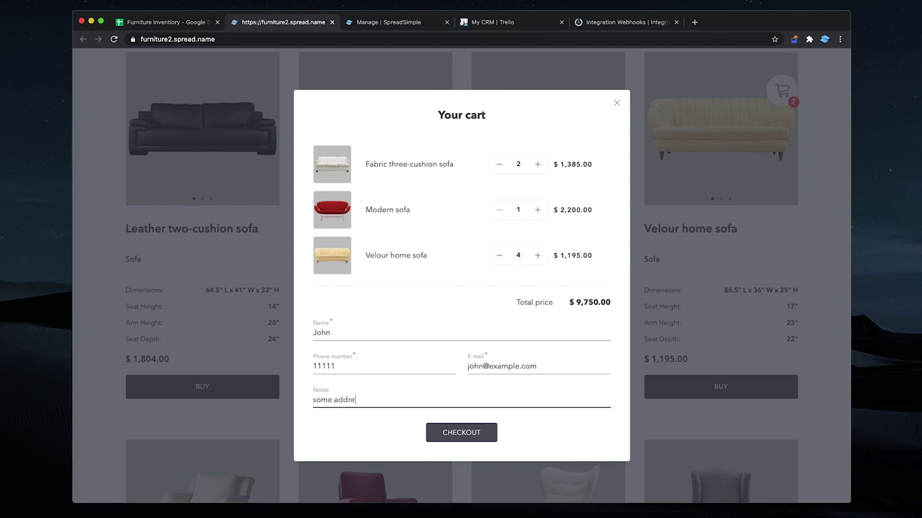
pyautogui.click(462, 439)
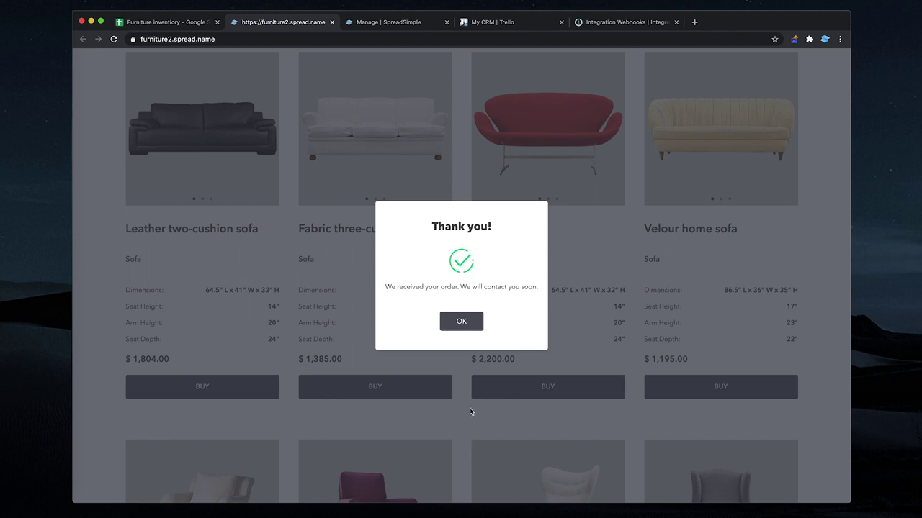
pyautogui.click(463, 323)
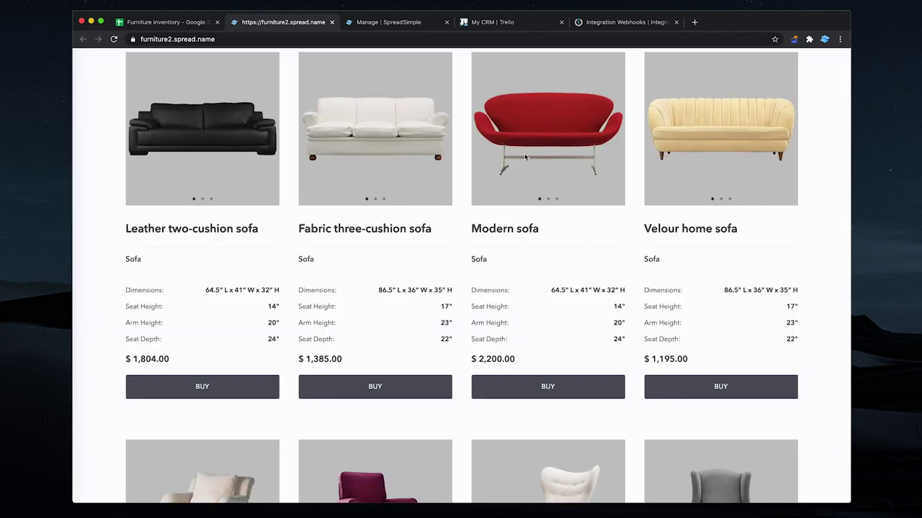
# Switch to Integromat, accept the webhook settings and attach a Trello Create a Card module after the webhook.
pyautogui.click(595, 23)
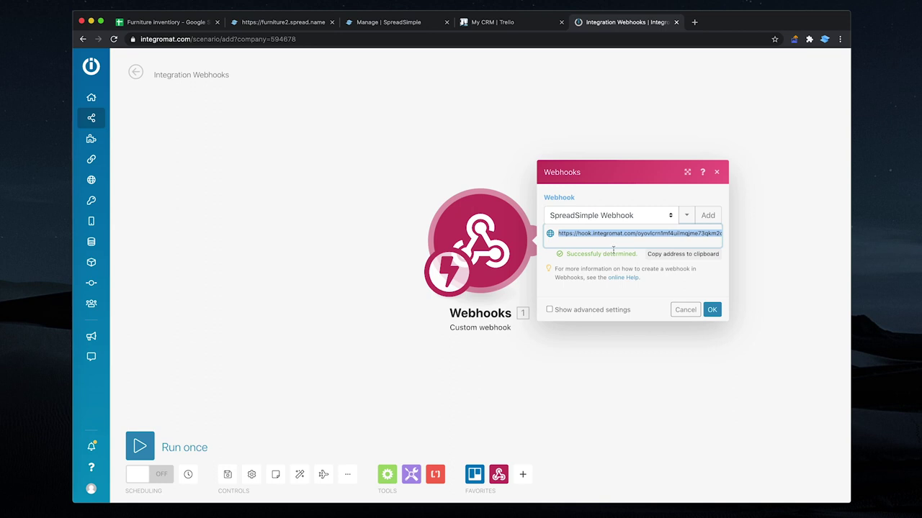
pyautogui.click(712, 310)
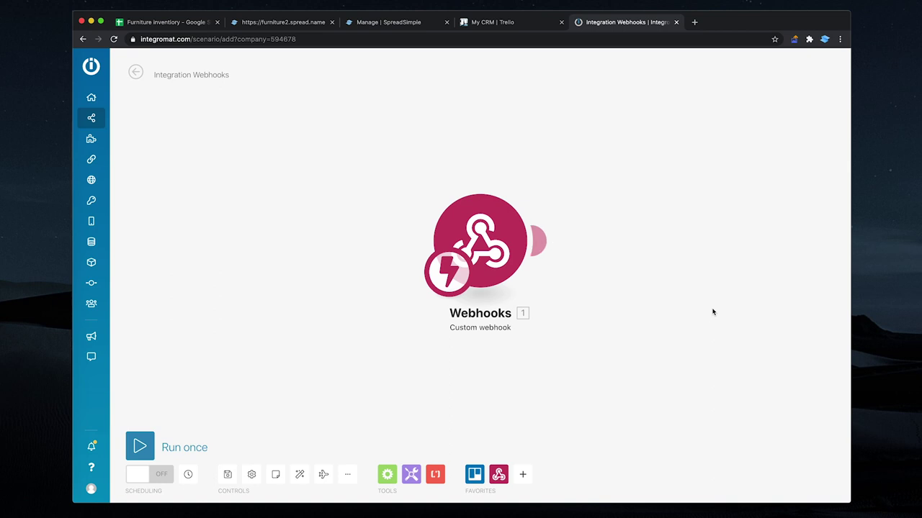
pyautogui.click(540, 240)
pyautogui.click(633, 247)
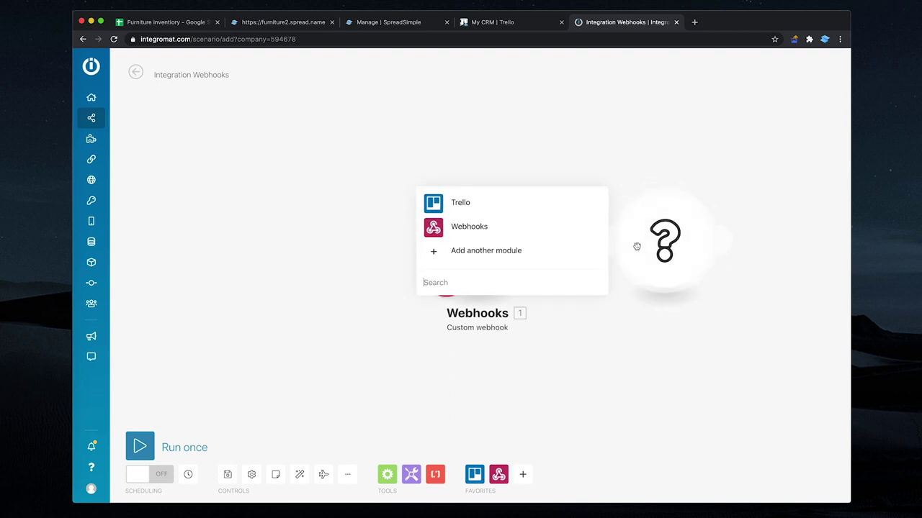
pyautogui.click(503, 201)
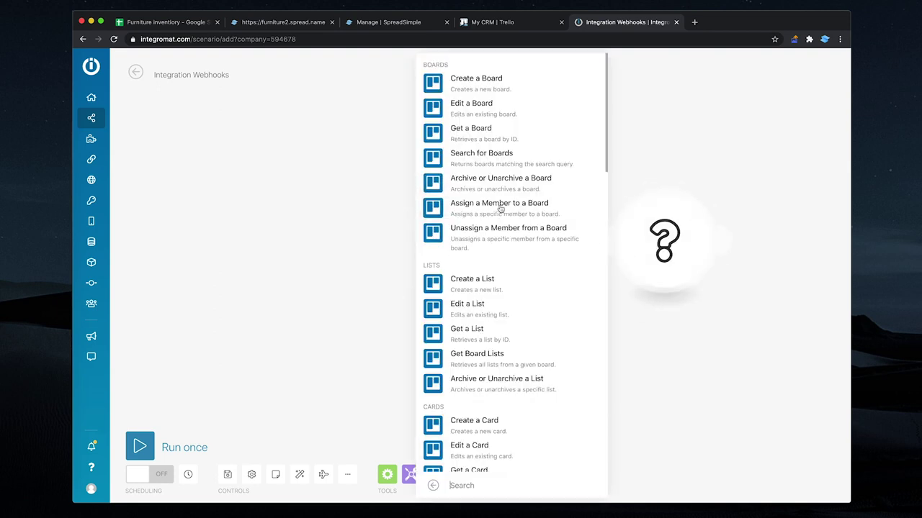
pyautogui.scroll(-3, 504, 295)
pyautogui.click(491, 285)
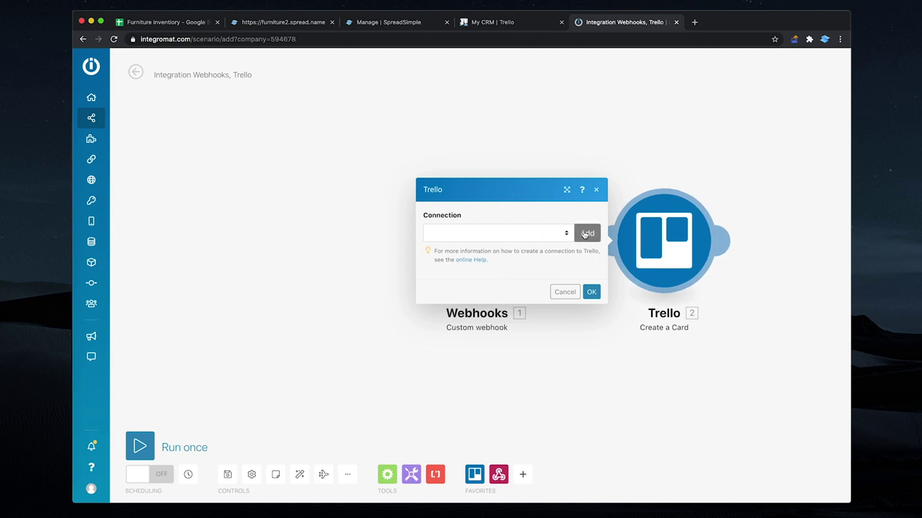
# Create the connection My Trello connection for the module and allow Integromat access to the Trello account.
pyautogui.click(586, 233)
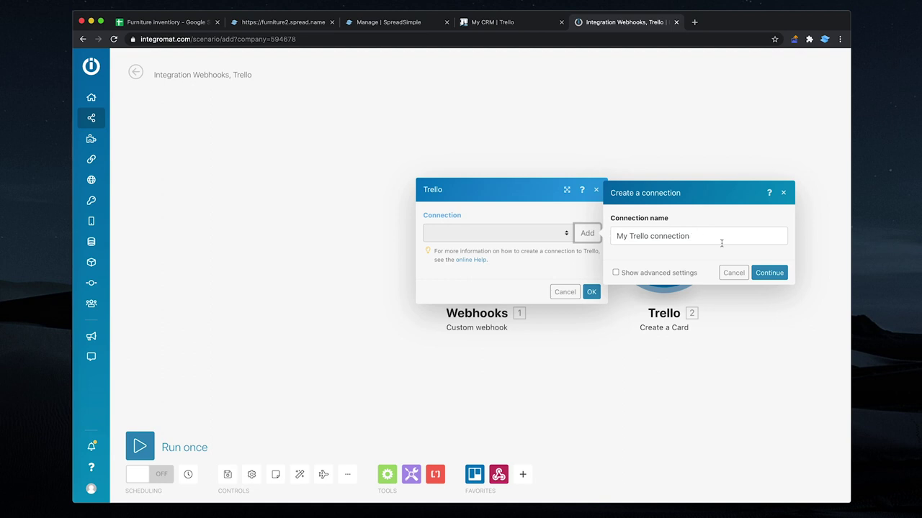
pyautogui.click(769, 273)
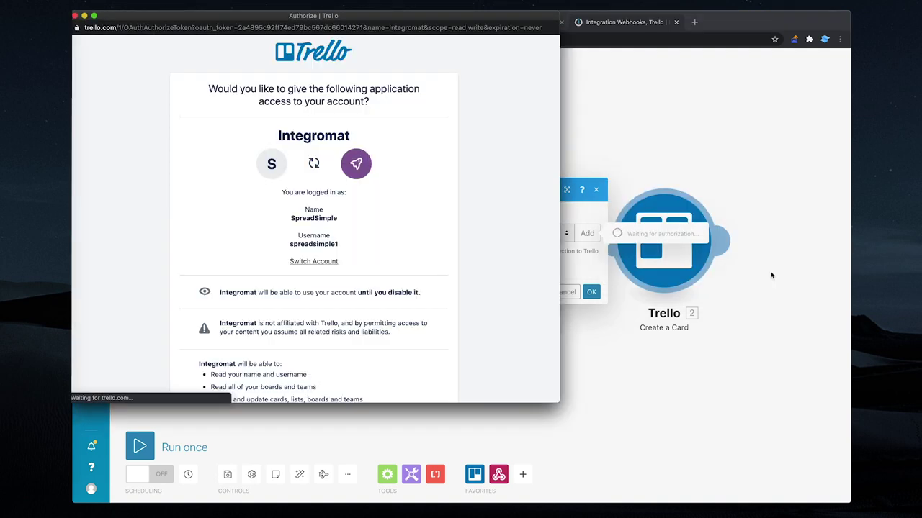
pyautogui.scroll(-5, 459, 261)
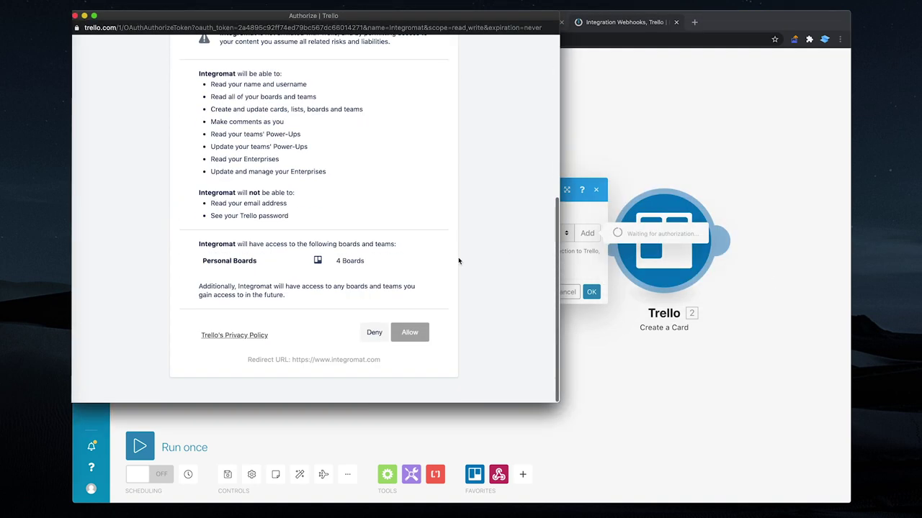
pyautogui.click(409, 335)
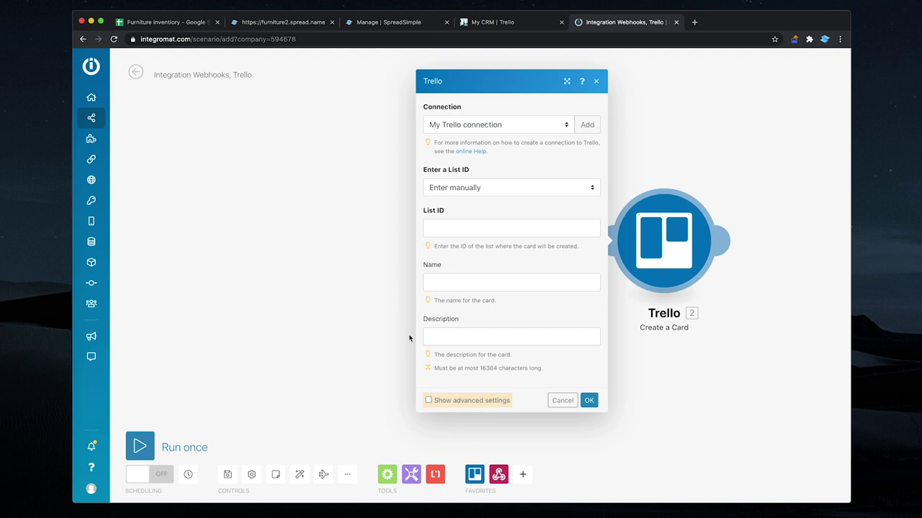
# Set the list ID entry to Select and choose the My CRM board with the New Orders list for the card.
pyautogui.click(470, 191)
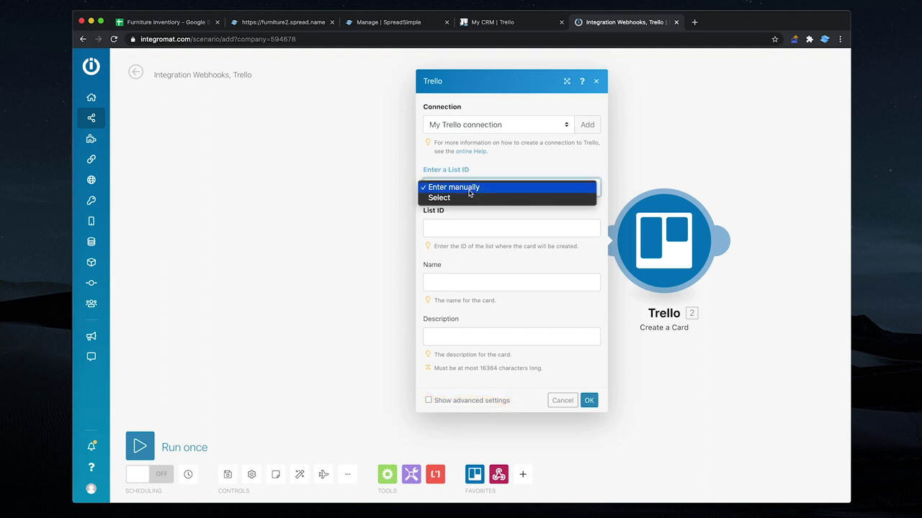
pyautogui.click(469, 191)
pyautogui.click(469, 191)
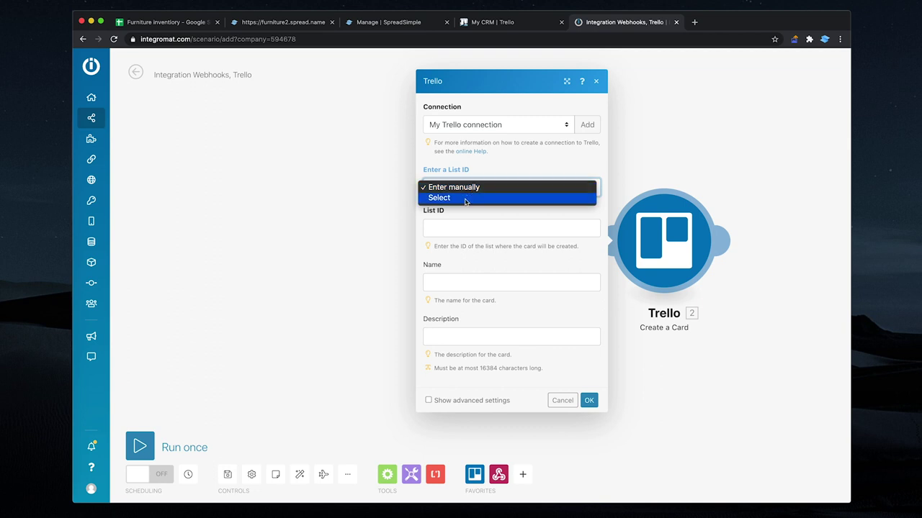
pyautogui.click(466, 200)
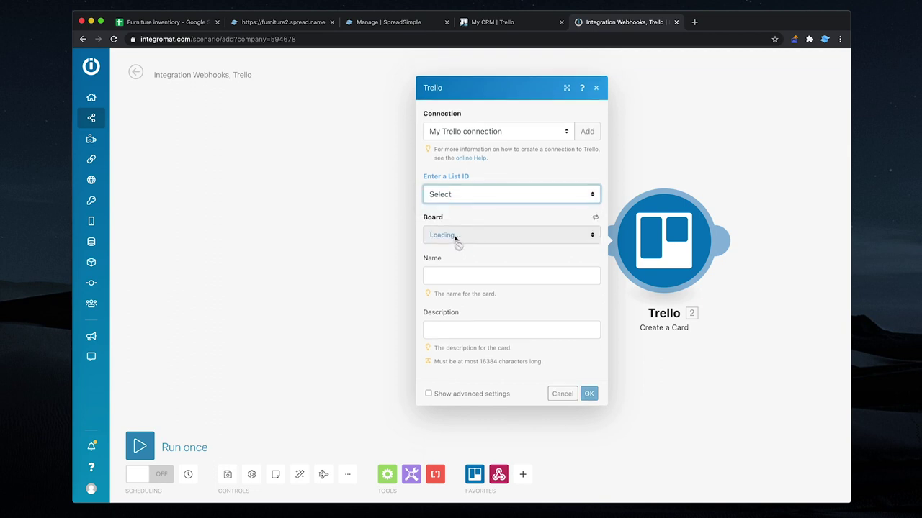
pyautogui.click(455, 238)
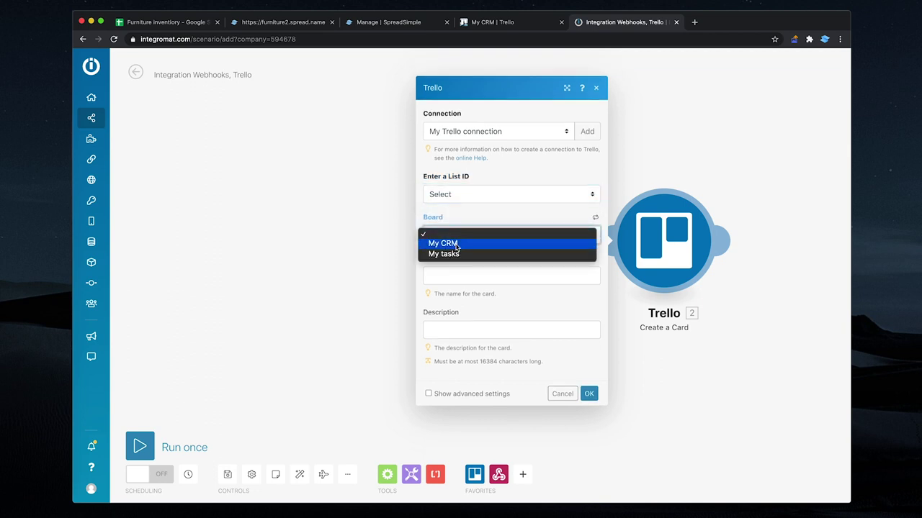
pyautogui.click(456, 244)
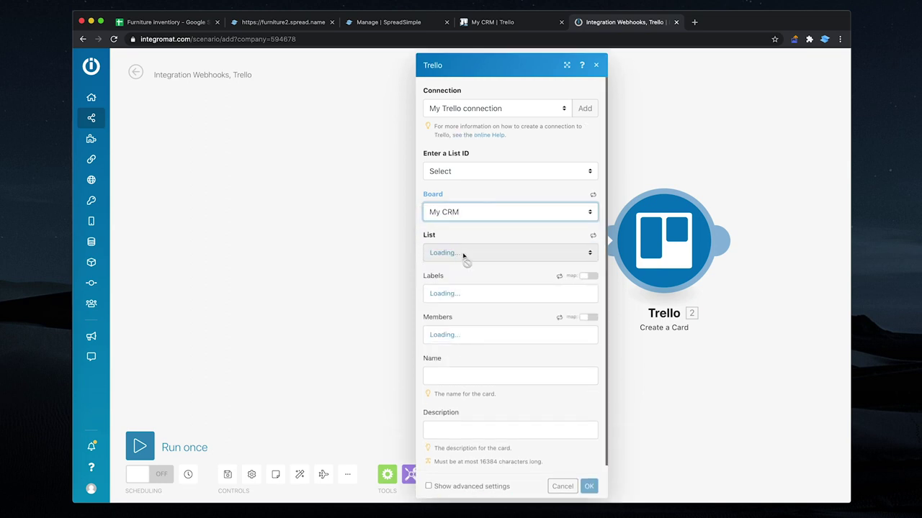
pyautogui.click(465, 261)
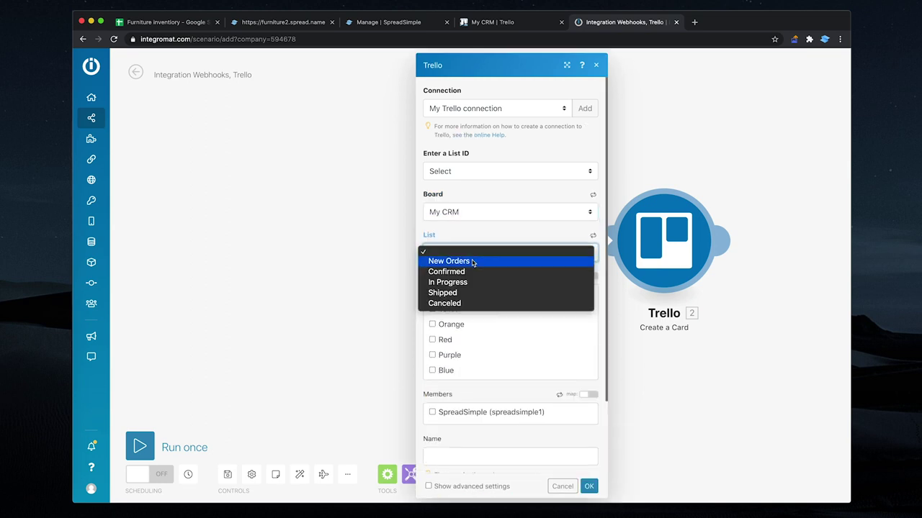
pyautogui.click(472, 261)
# Compose the card name from the webhook fields as orderId – client name / client email.
pyautogui.scroll(-3, 473, 263)
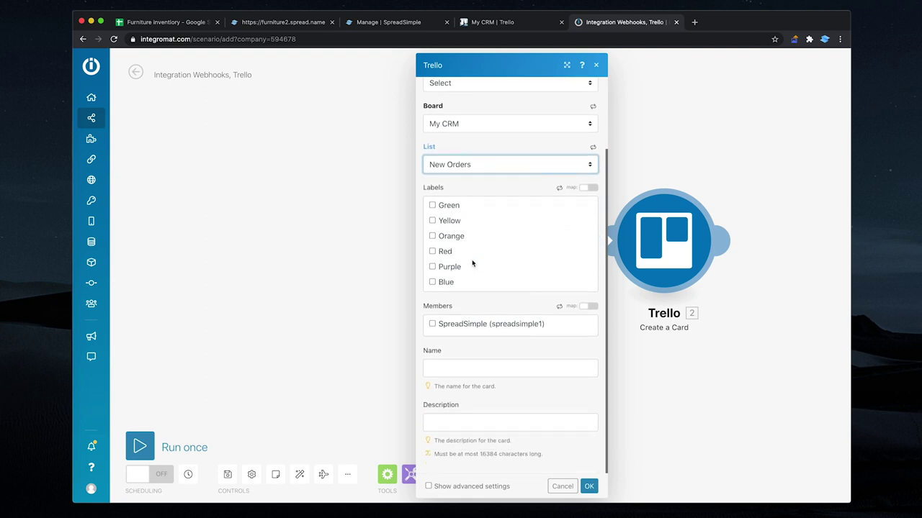
pyautogui.click(446, 367)
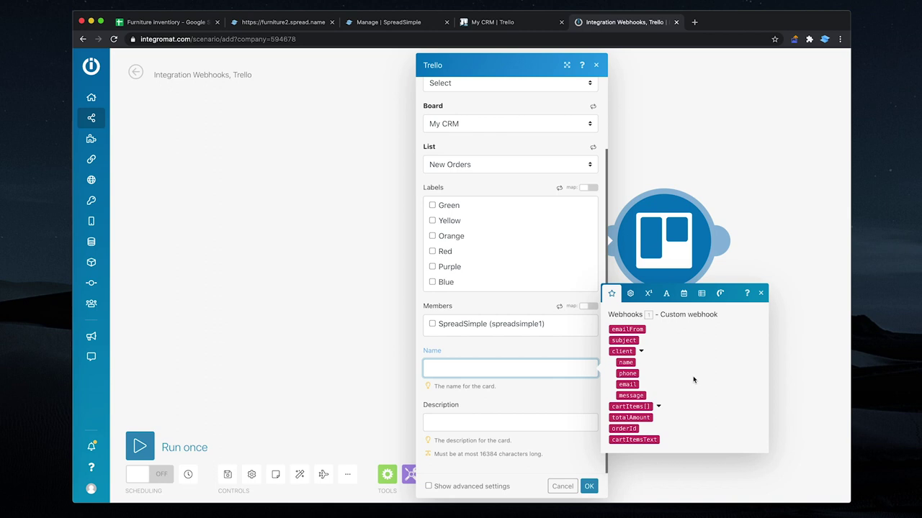
pyautogui.click(623, 428)
pyautogui.click(627, 363)
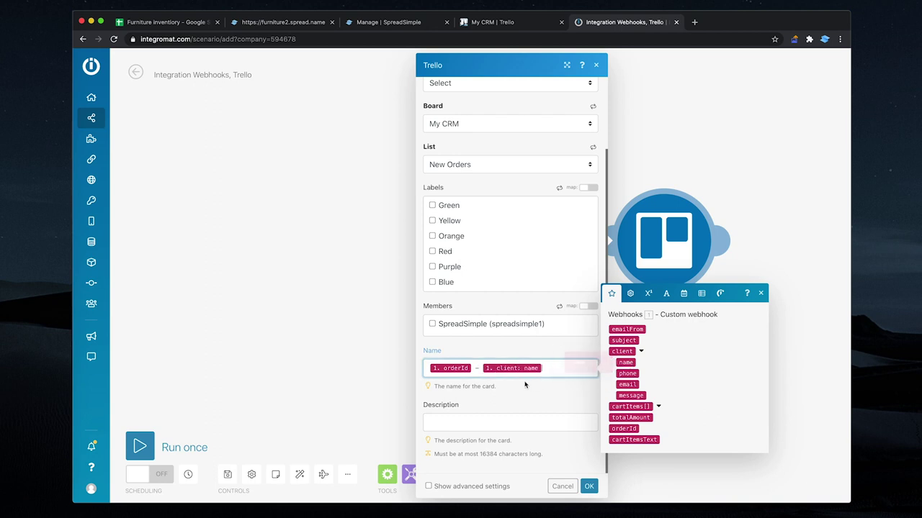
pyautogui.write('/')
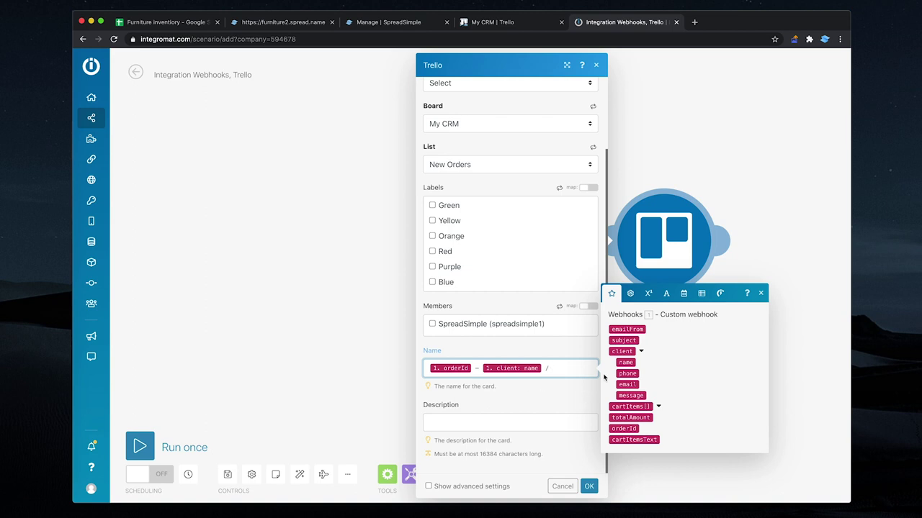
pyautogui.click(628, 385)
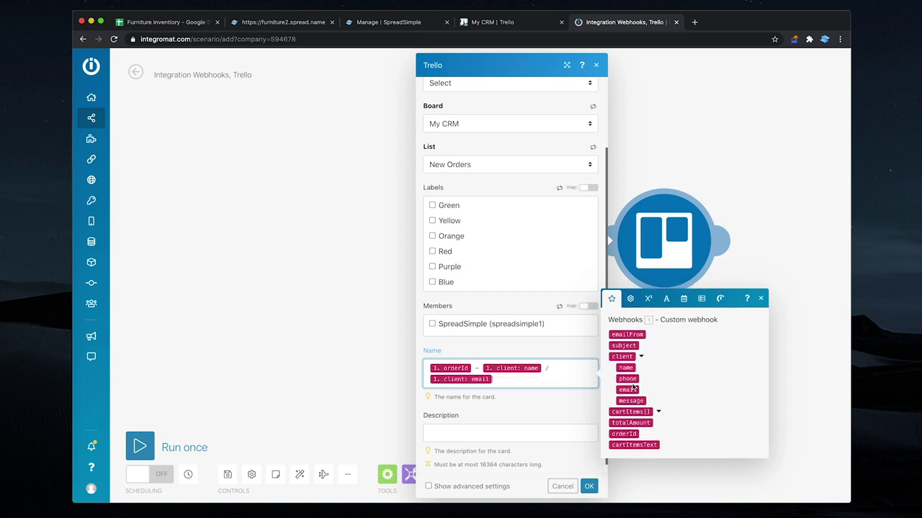
# Begin the card description with the heading "### Order#:" followed by the orderId field.
pyautogui.click(516, 434)
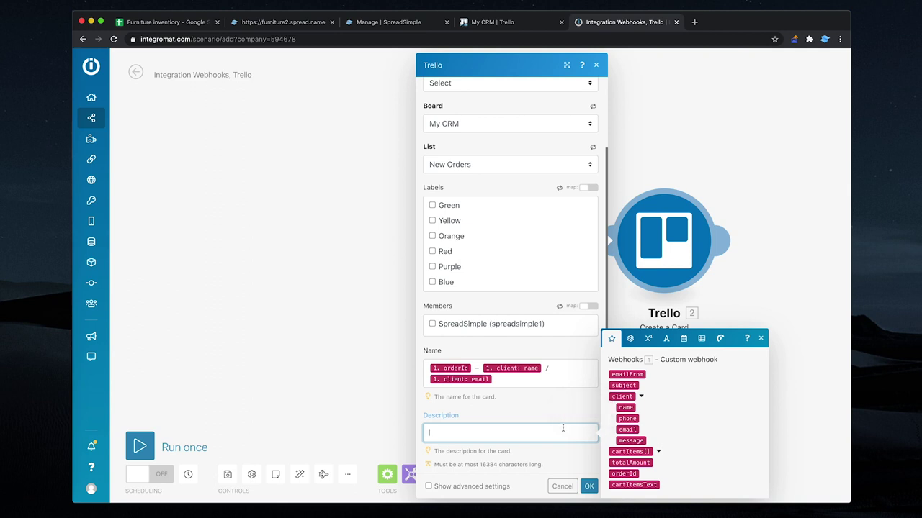
pyautogui.write('### Order#:')
pyautogui.click(621, 473)
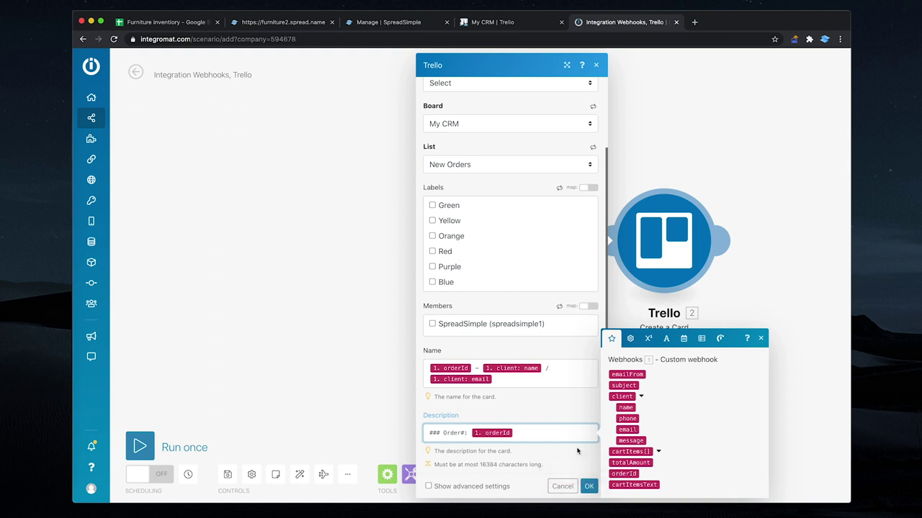
# Below a blank line in the description, add "Name:" and "Phone:" lines with the client name and phone fields.
pyautogui.press('Return')
pyautogui.press('Return')
pyautogui.write('Name;')
pyautogui.click(625, 408)
pyautogui.press('Return')
pyautogui.scroll(-1, 505, 436)
pyautogui.write('Phone:')
pyautogui.click(627, 412)
pyautogui.press('Return')
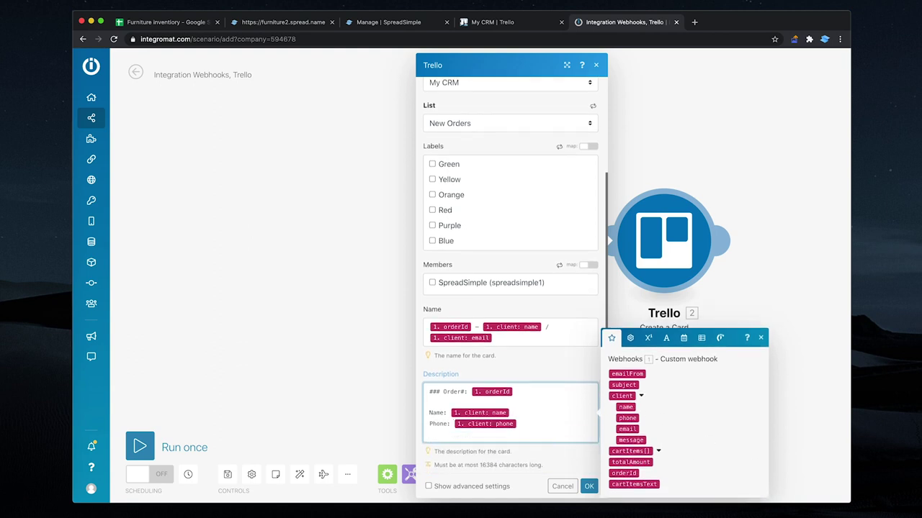
# Add "Email:" and "Message:" lines to the description with the client email and message fields.
pyautogui.write('Email: 1. client: email')
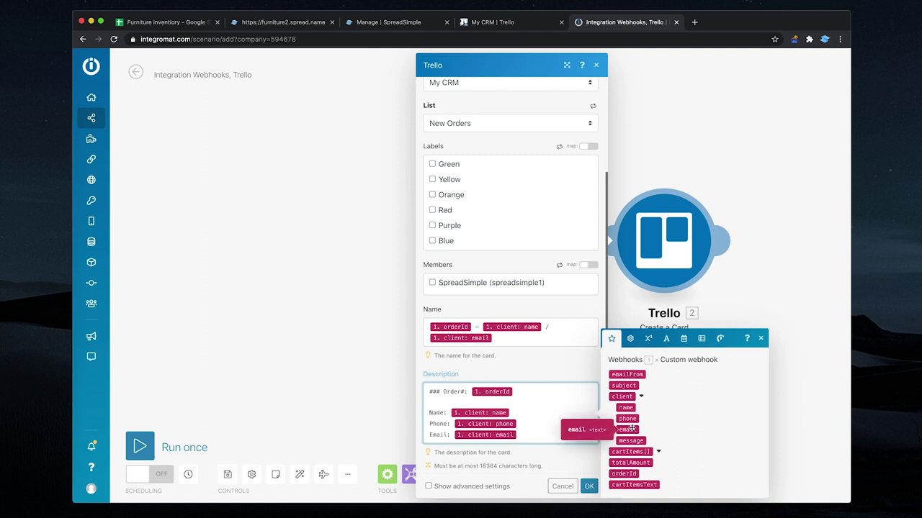
pyautogui.click(621, 430)
pyautogui.press('Return')
pyautogui.write('Message:')
pyautogui.click(630, 441)
pyautogui.scroll(-1, 503, 444)
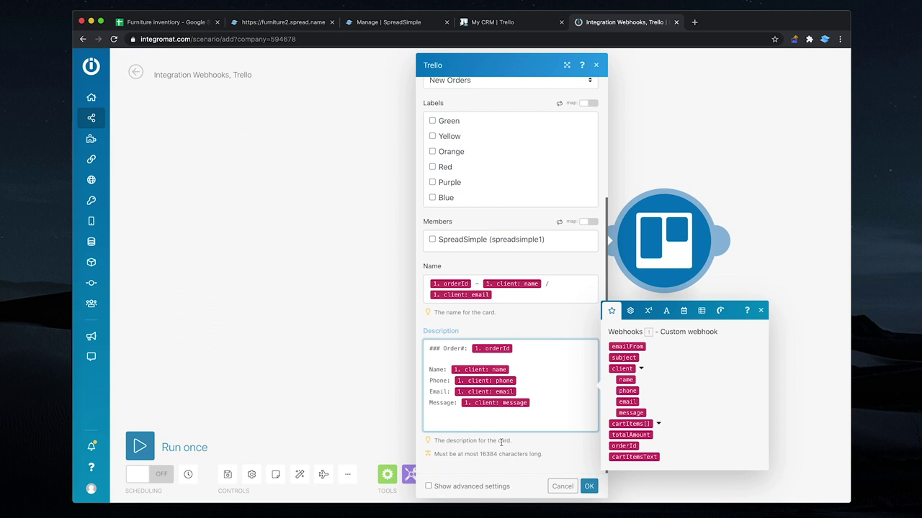
# Insert a "------" separator line below the client details in the description, with blank lines around it.
pyautogui.press('Return')
pyautogui.press('Return')
pyautogui.write('-----')
pyautogui.press('Return')
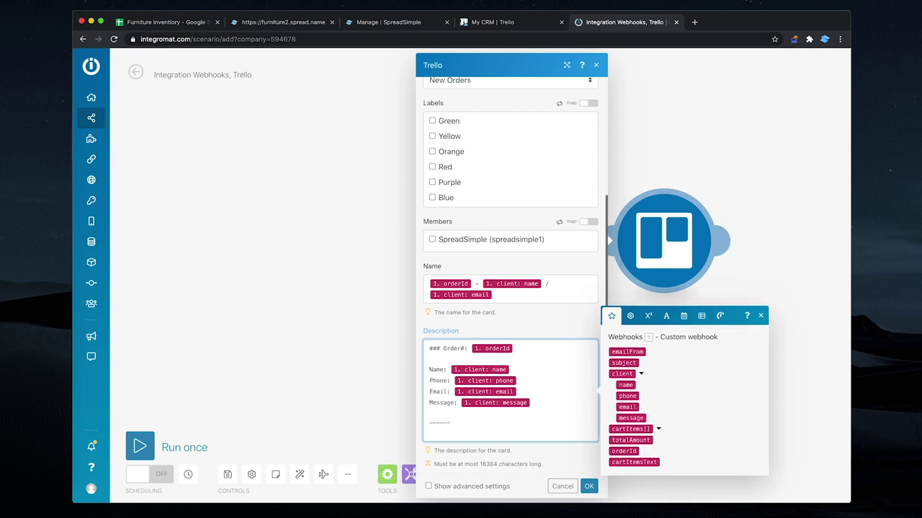
pyautogui.press('Return')
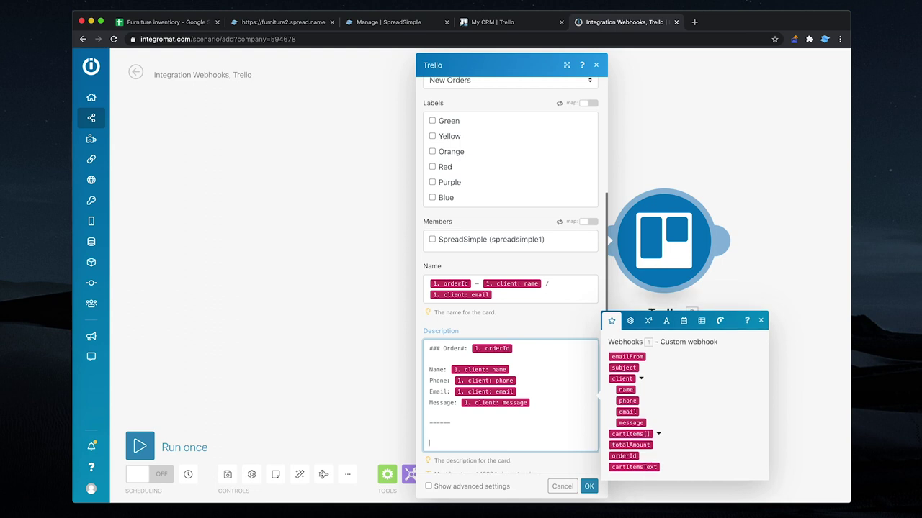
# Add the heading "### Cart:" to the description with the cartItemsText field beneath it, separated by a blank line.
pyautogui.write('Cart')
pyautogui.write('### ')
pyautogui.write(':')
pyautogui.press('Return')
pyautogui.press('Return')
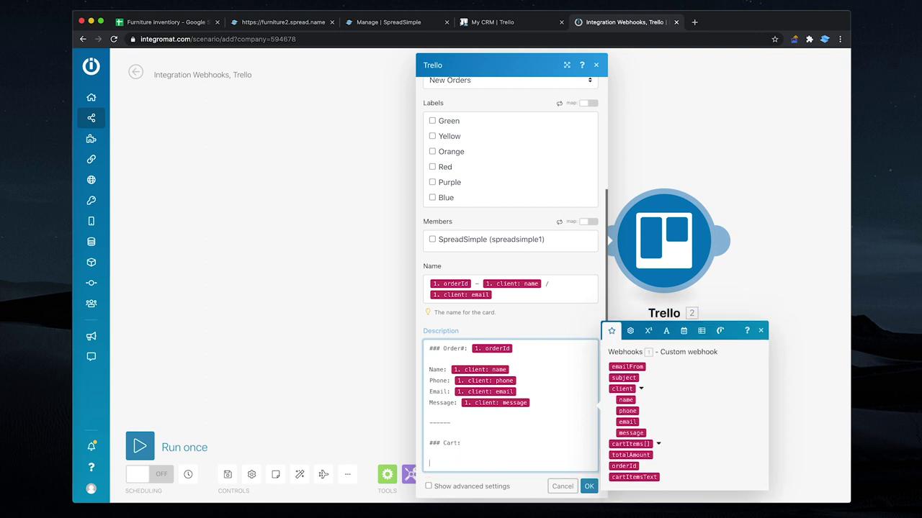
pyautogui.click(634, 477)
pyautogui.scroll(-1, 534, 455)
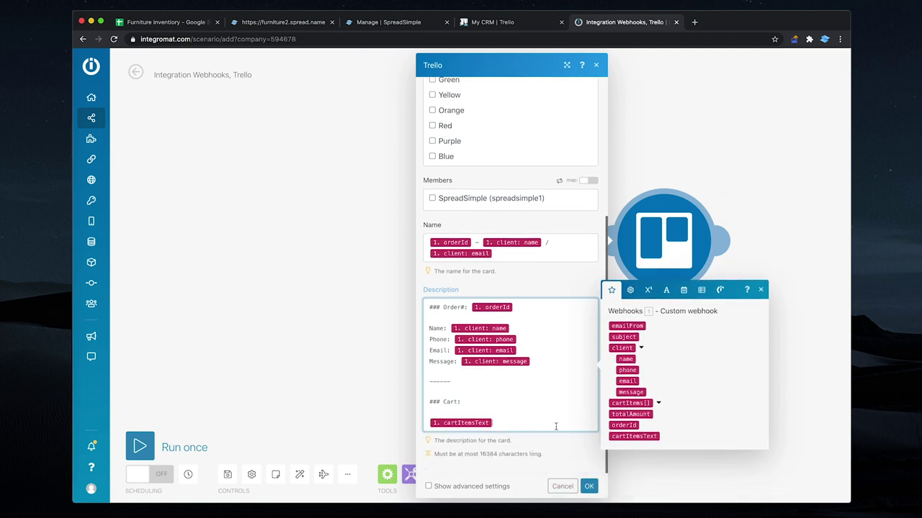
# Add a "Total:" line with the totalAmount field below the cart items in the description and confirm the Trello module settings.
pyautogui.press('Return')
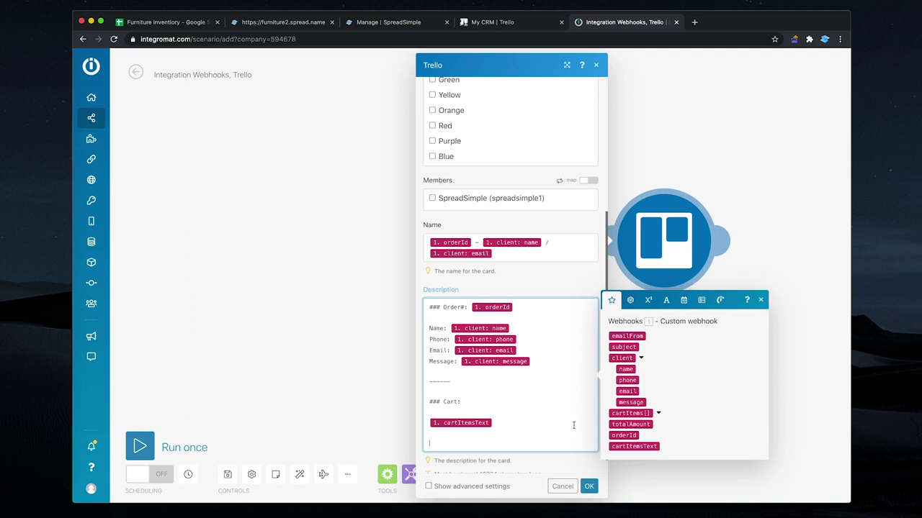
pyautogui.click(631, 425)
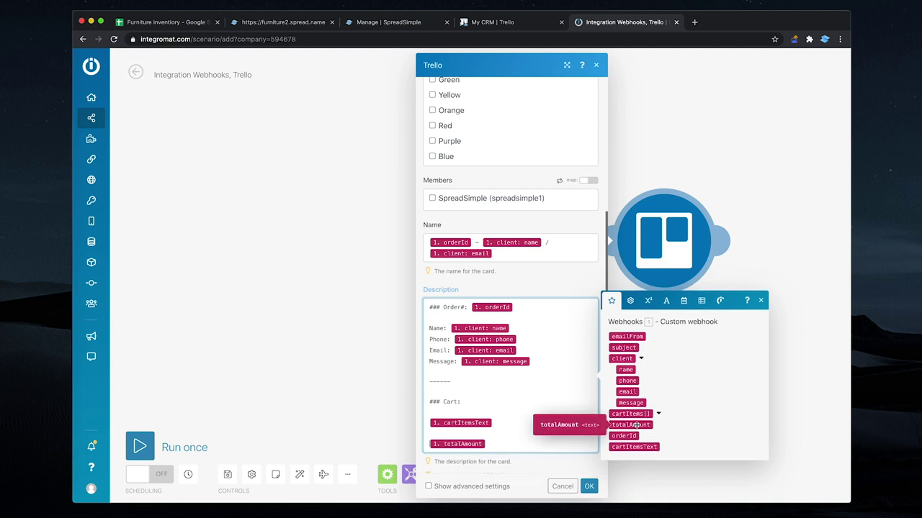
pyautogui.write('Total:')
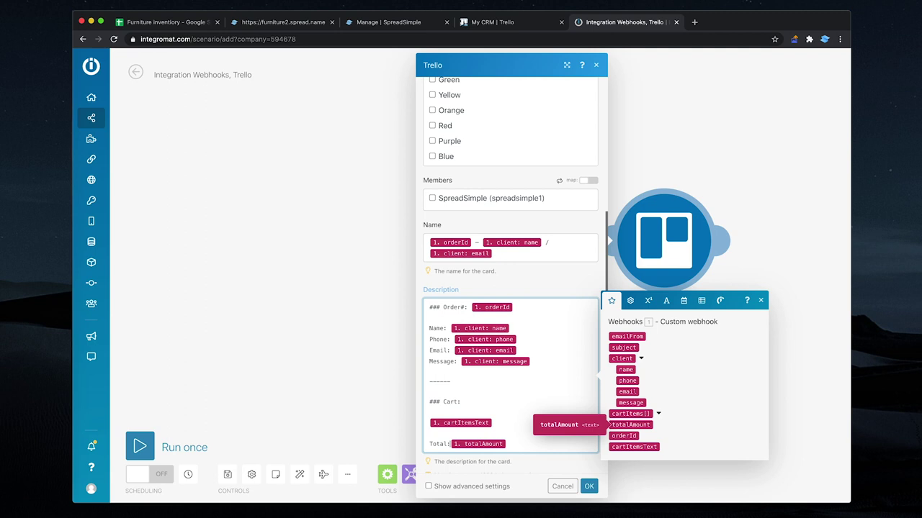
pyautogui.click(594, 470)
pyautogui.click(589, 486)
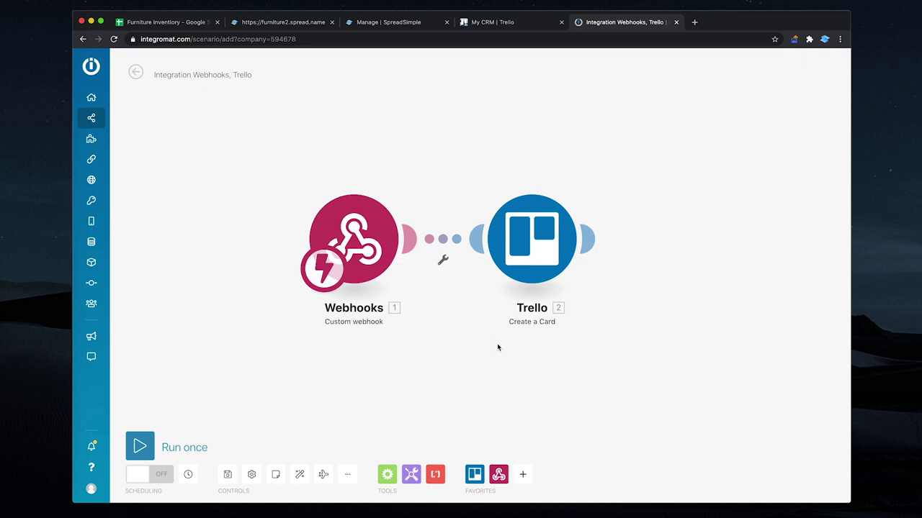
# Rename the scenario as "My CRM order collection" and save it.
pyautogui.click(185, 76)
pyautogui.write('My CRM order collection')
pyautogui.press('Return')
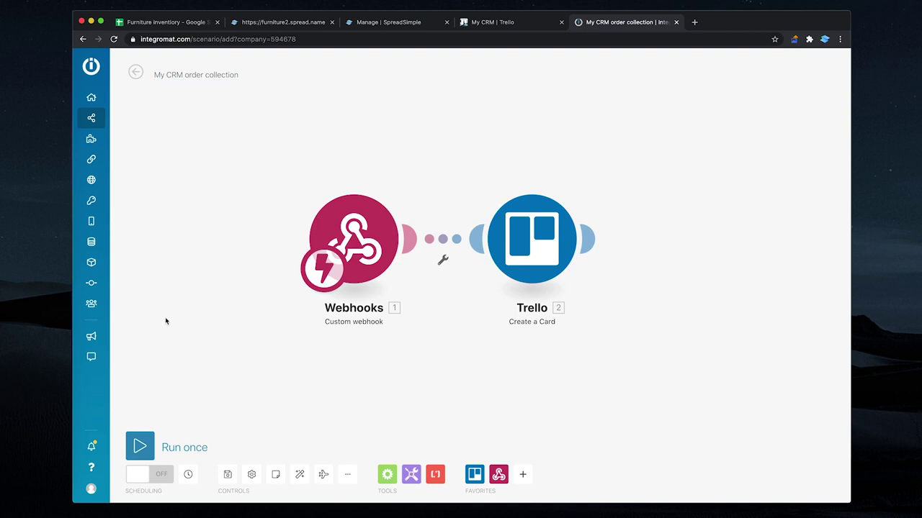
pyautogui.click(226, 475)
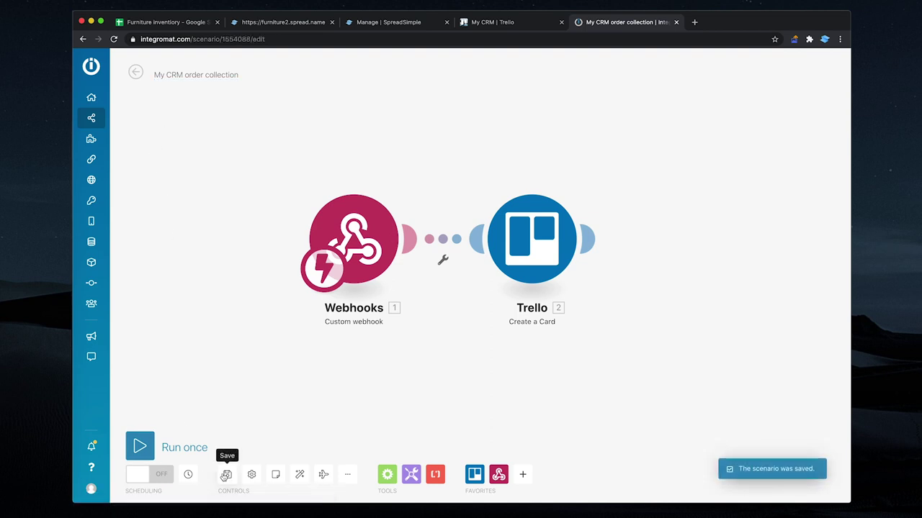
# Turn on scheduling for the scenario and set it to run immediately.
pyautogui.click(138, 474)
pyautogui.click(534, 316)
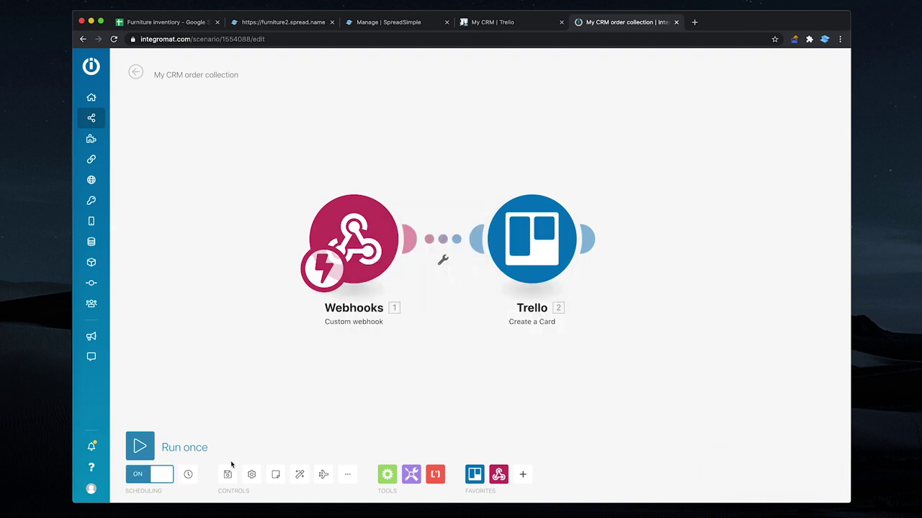
pyautogui.click(188, 475)
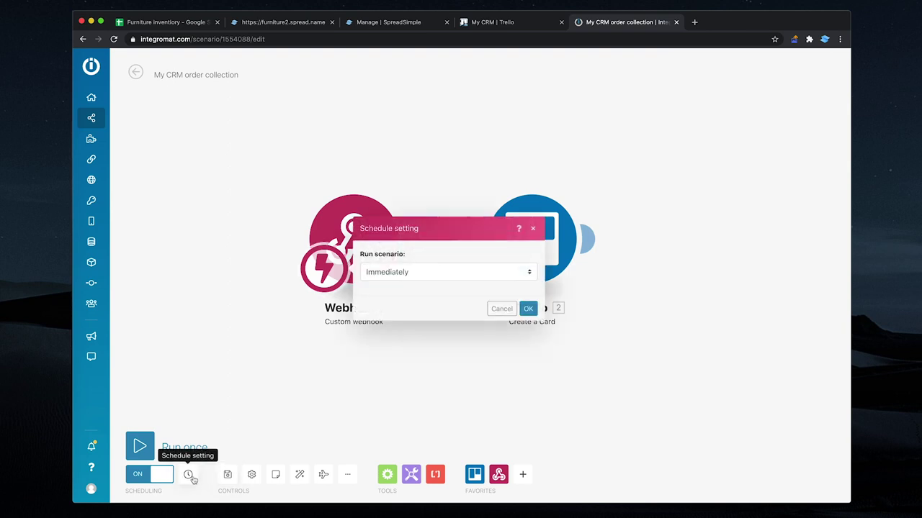
pyautogui.click(430, 271)
pyautogui.click(417, 267)
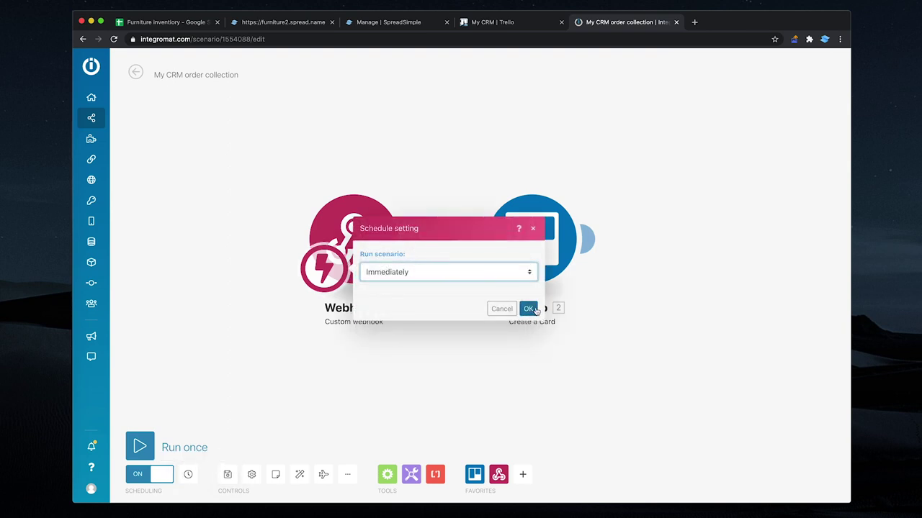
pyautogui.click(528, 309)
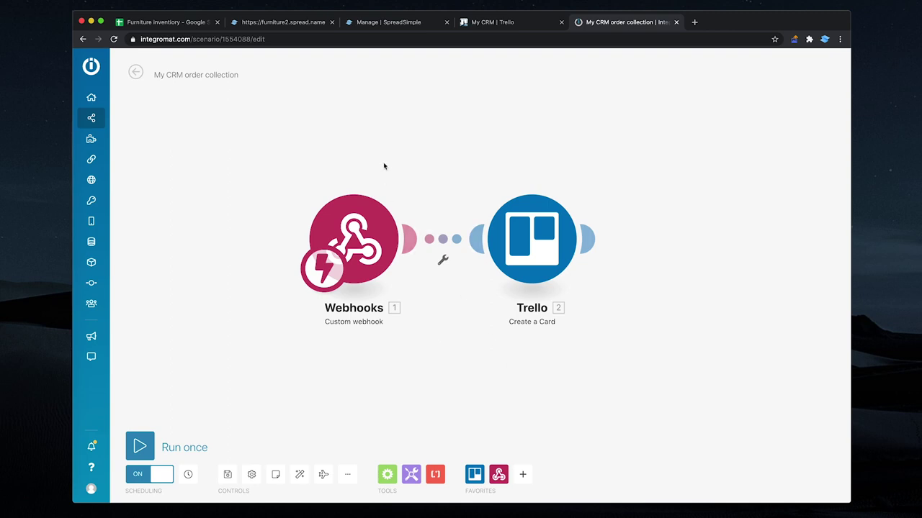
# Switch to the My CRM board in Trello and archive all cards in the Shipped list.
pyautogui.click(308, 23)
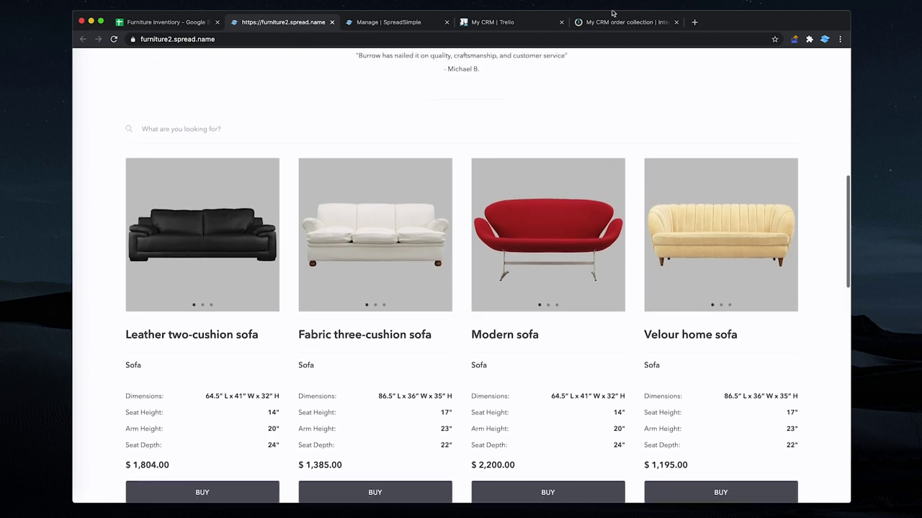
pyautogui.click(537, 26)
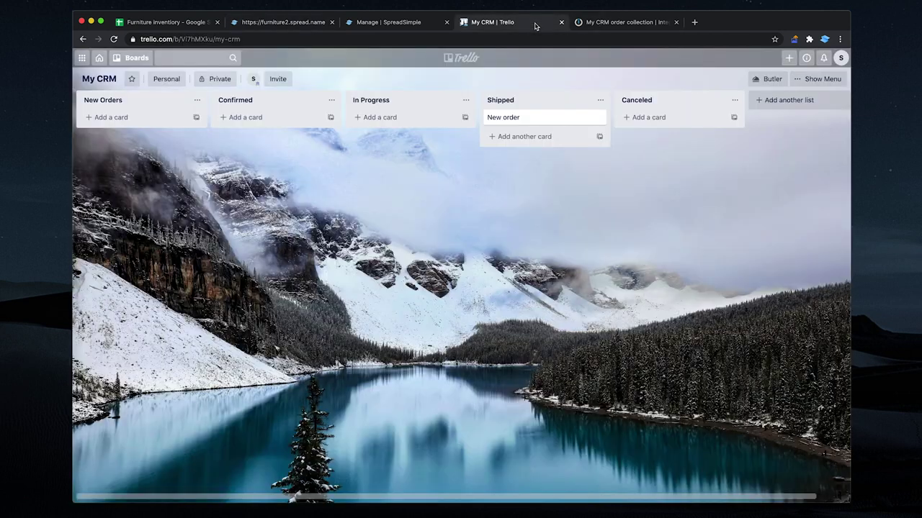
pyautogui.click(601, 102)
pyautogui.click(645, 226)
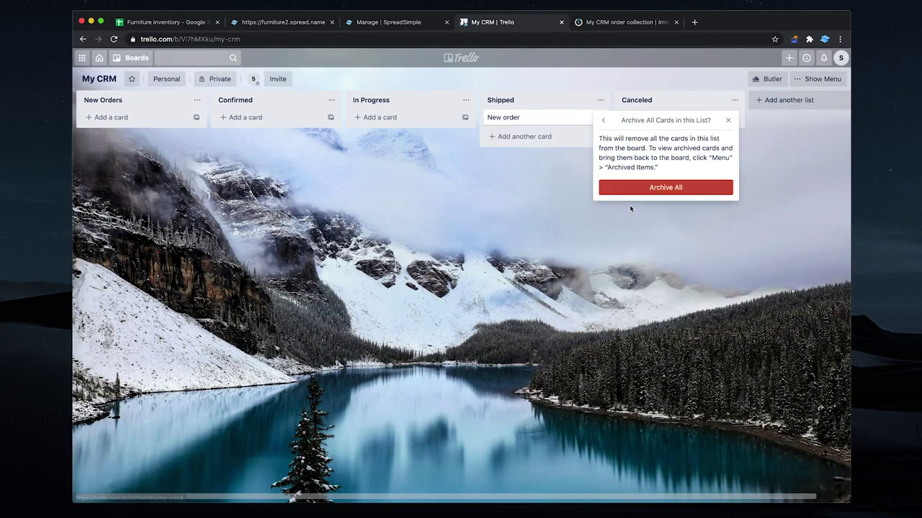
pyautogui.click(640, 187)
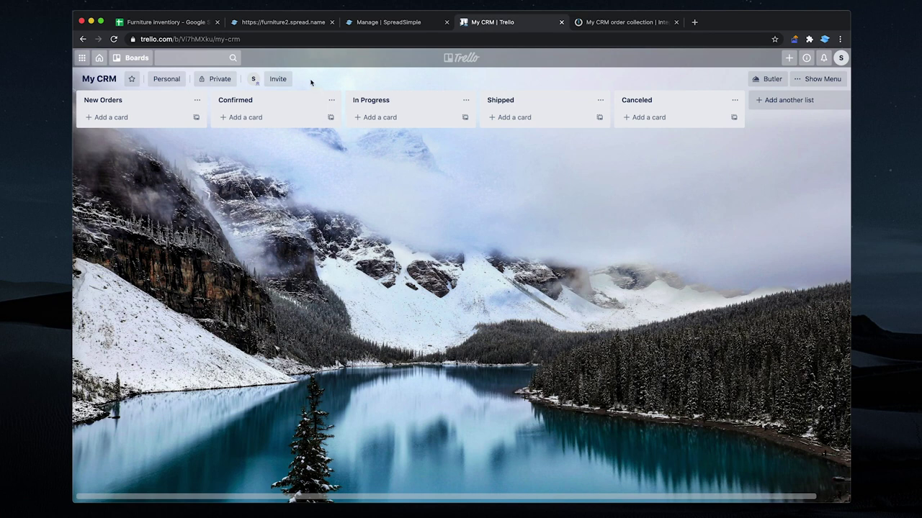
# Switch to the furniture store website and add the Fabric three-cushion sofa and the Leather two-cushion sofa to the cart.
pyautogui.click(289, 24)
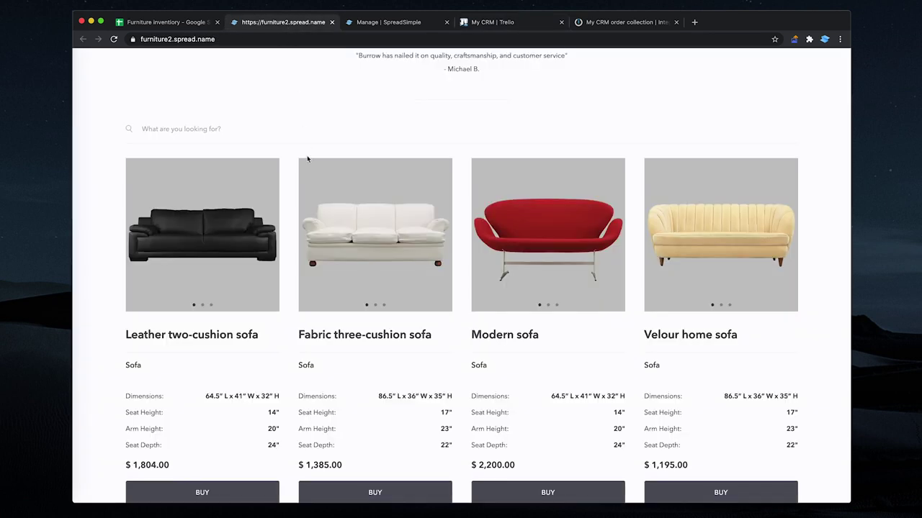
pyautogui.scroll(-5, 307, 159)
pyautogui.click(338, 317)
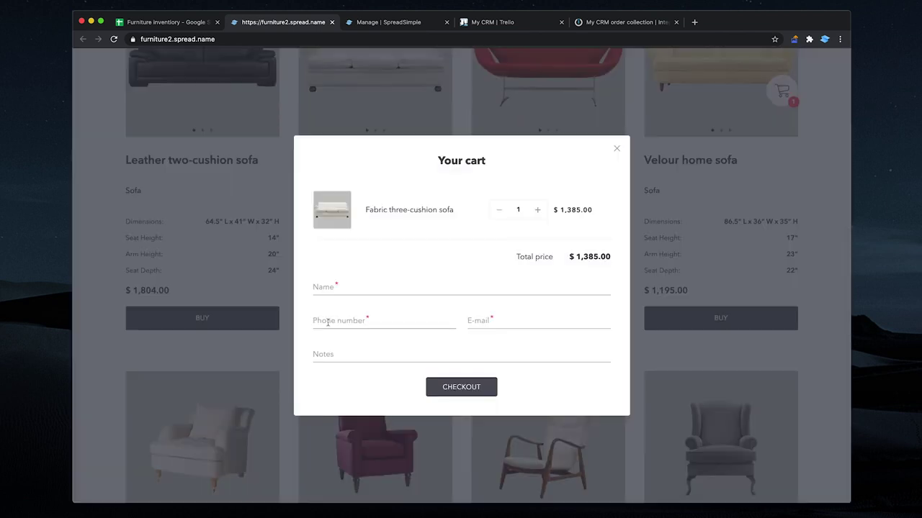
pyautogui.click(231, 331)
pyautogui.click(247, 318)
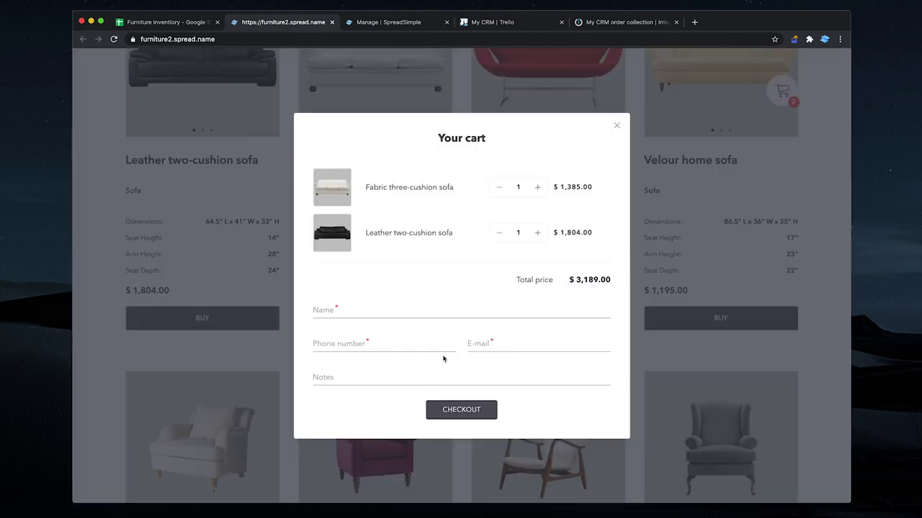
# Enter the customer's name in the cart form and set the Leather two-cushion sofa quantity to 3.
pyautogui.click(430, 314)
pyautogui.write('John')
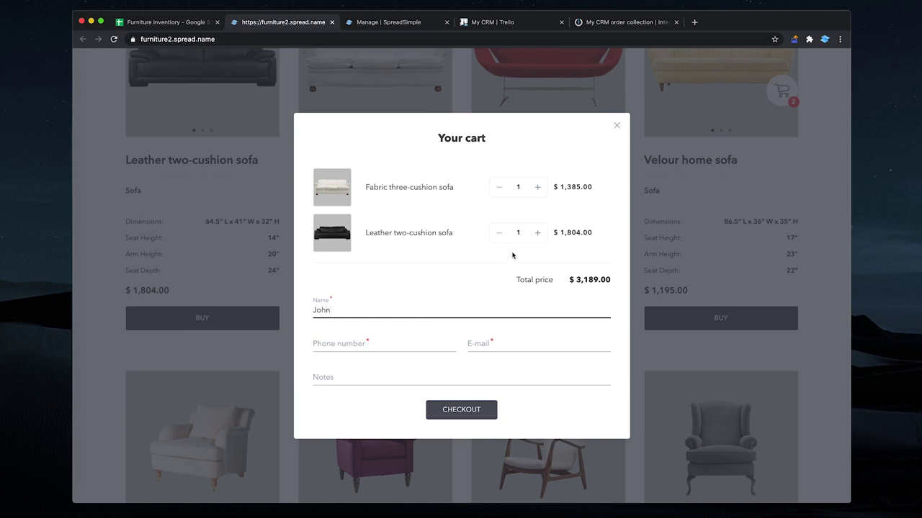
pyautogui.click(537, 232)
pyautogui.click(537, 232)
# Fill in the customer's phone number and e-mail, add the note "some address", and check out the order.
pyautogui.click(374, 344)
pyautogui.write('111111')
pyautogui.click(504, 345)
pyautogui.write('jo')
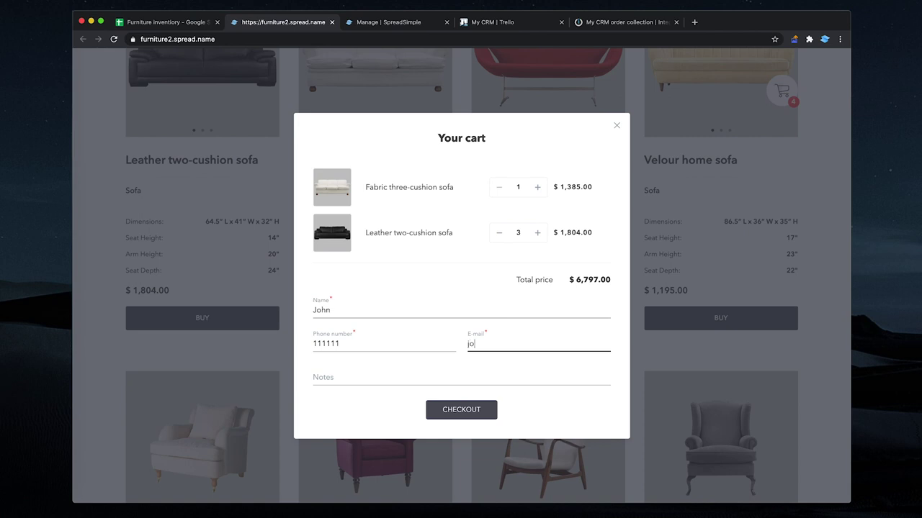
pyautogui.write('hn@eample.com')
pyautogui.click(461, 377)
pyautogui.write('some address')
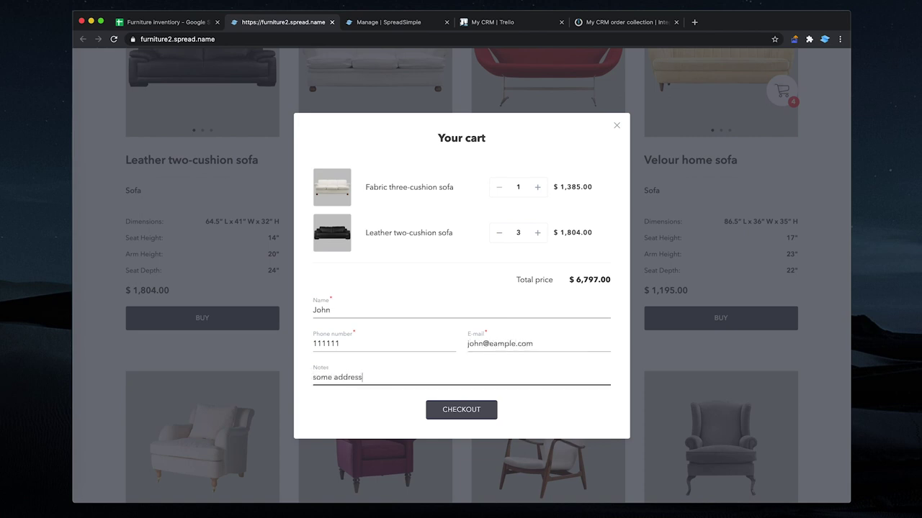
pyautogui.click(445, 408)
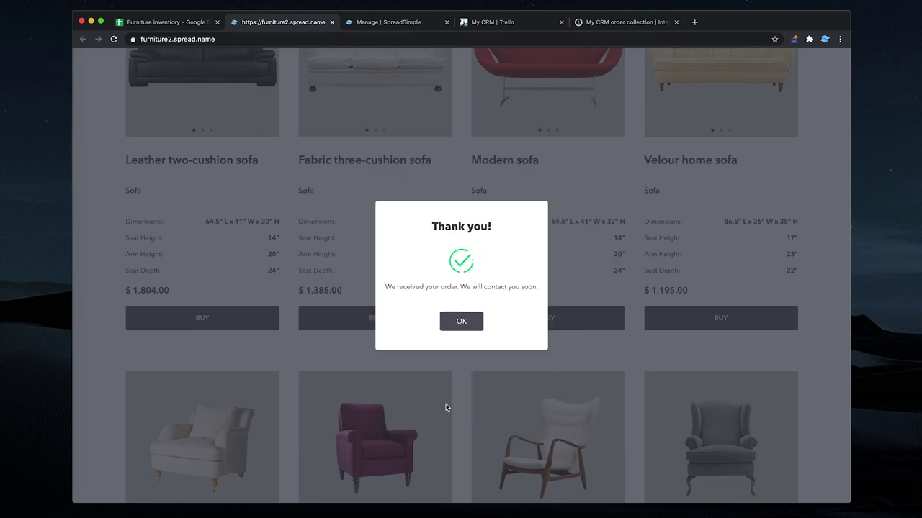
# Switch to the Trello board, open the order card in New Orders, and examine its title and description.
pyautogui.click(517, 23)
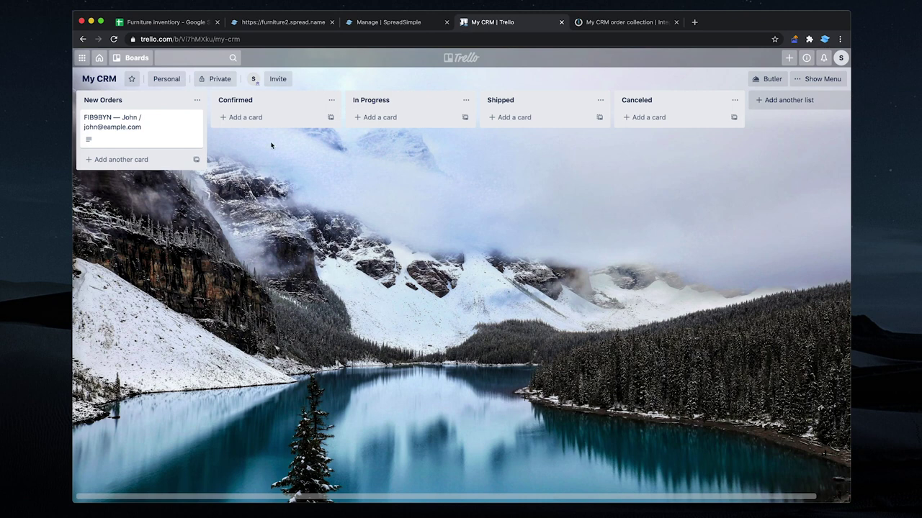
pyautogui.click(161, 128)
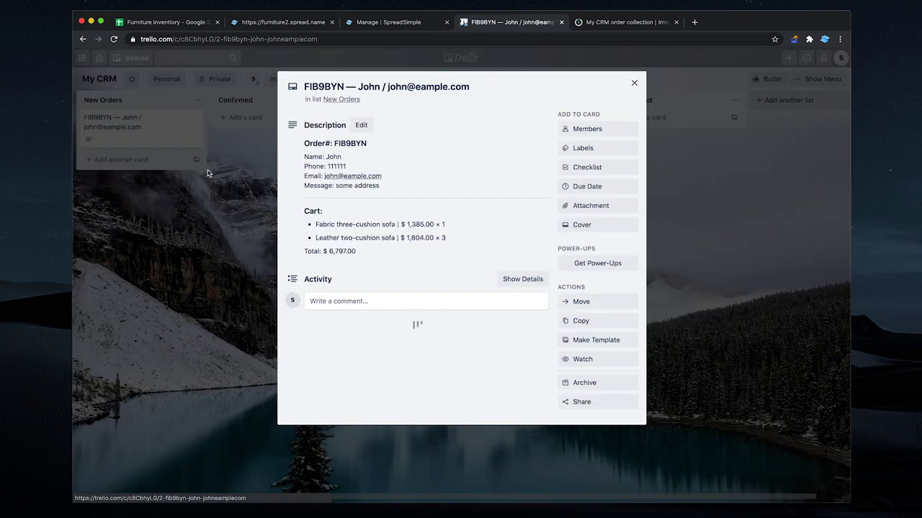
pyautogui.doubleClick(318, 88)
pyautogui.click(444, 136)
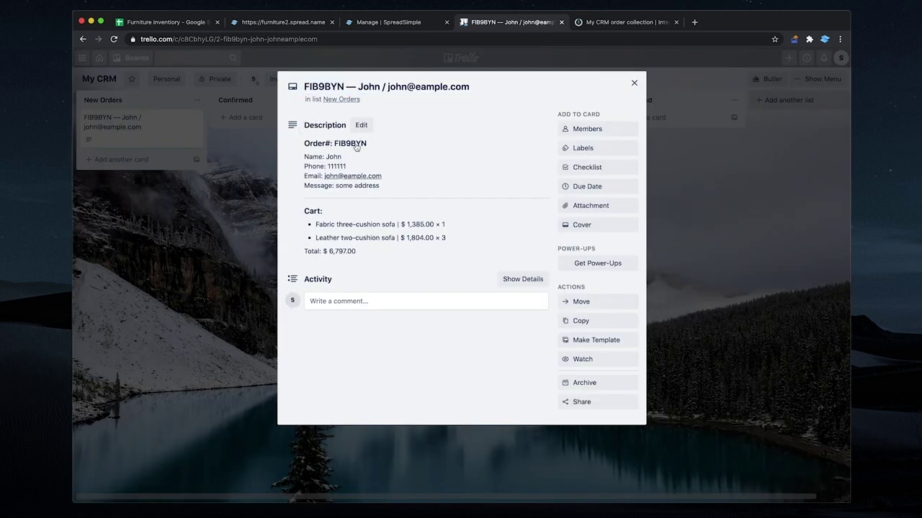
pyautogui.click(356, 142)
pyautogui.click(371, 137)
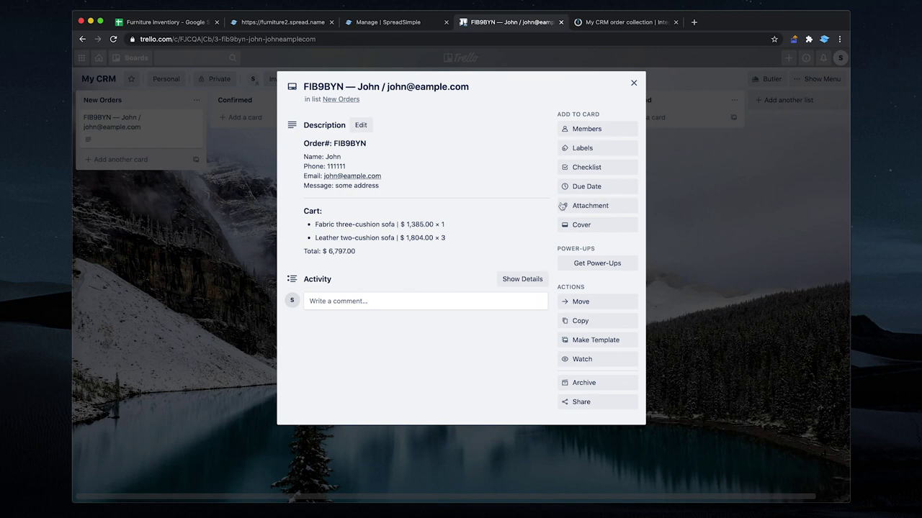
# Add a checklist to the order card with the item "Call to the customer".
pyautogui.click(582, 170)
pyautogui.click(600, 243)
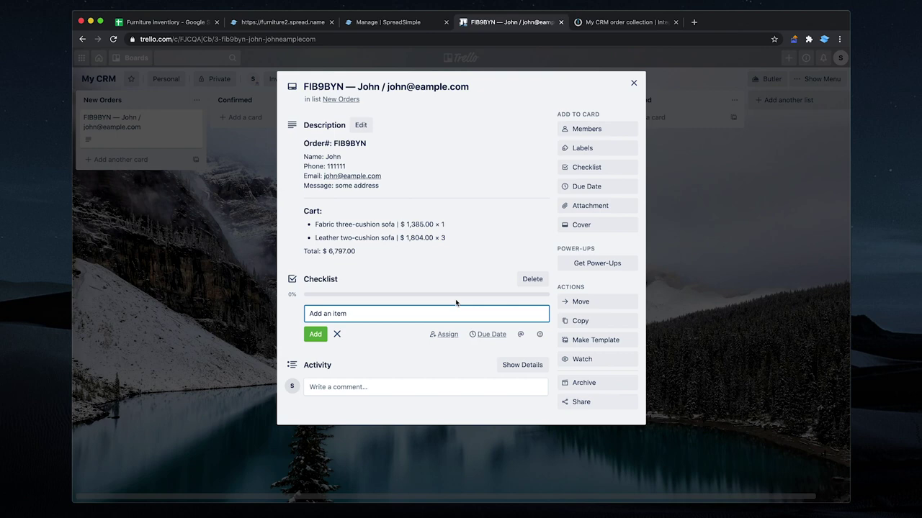
pyautogui.write('Call to')
pyautogui.write('omer')
pyautogui.press('Return')
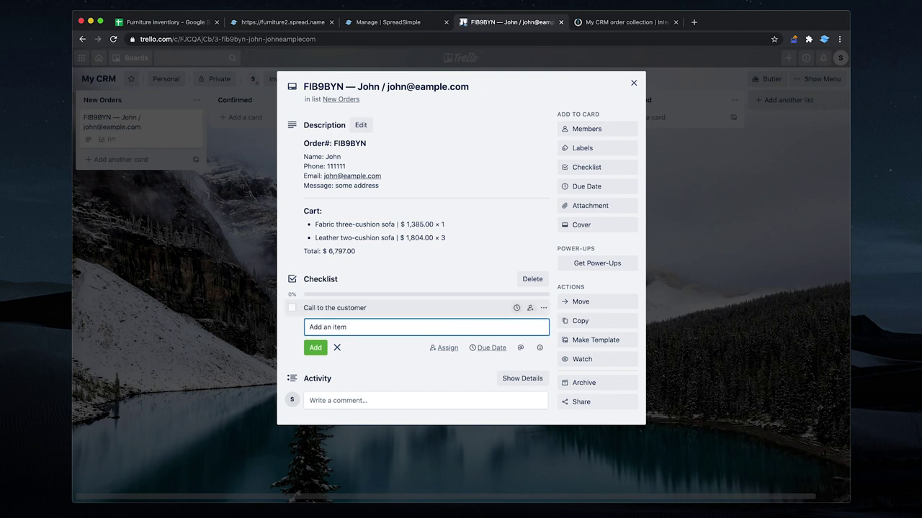
# Add the checklist items "Check the inventory", "Print the shipping label" and "Shipped".
pyautogui.write('Check the inventory')
pyautogui.press('Return')
pyautogui.write('Print the sh')
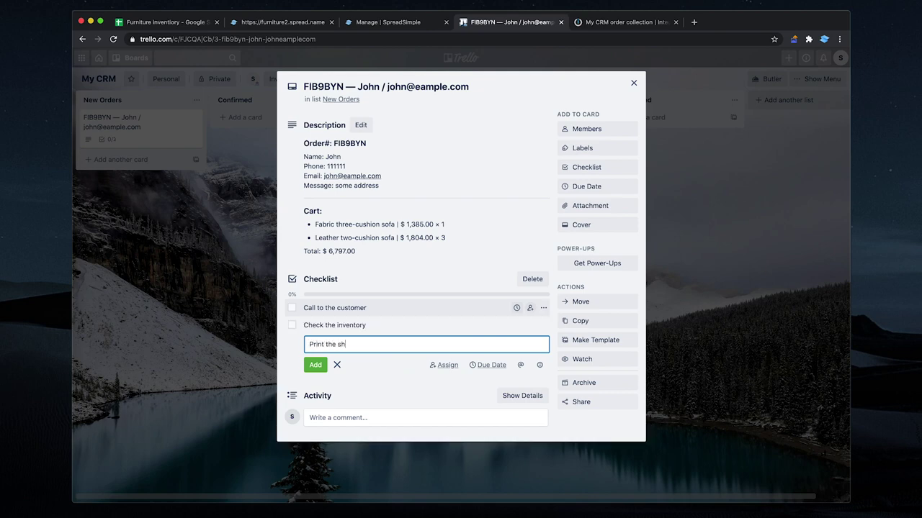
pyautogui.write('ipping label')
pyautogui.press('Return')
pyautogui.write('Shipped')
pyautogui.press('Return')
pyautogui.click(386, 414)
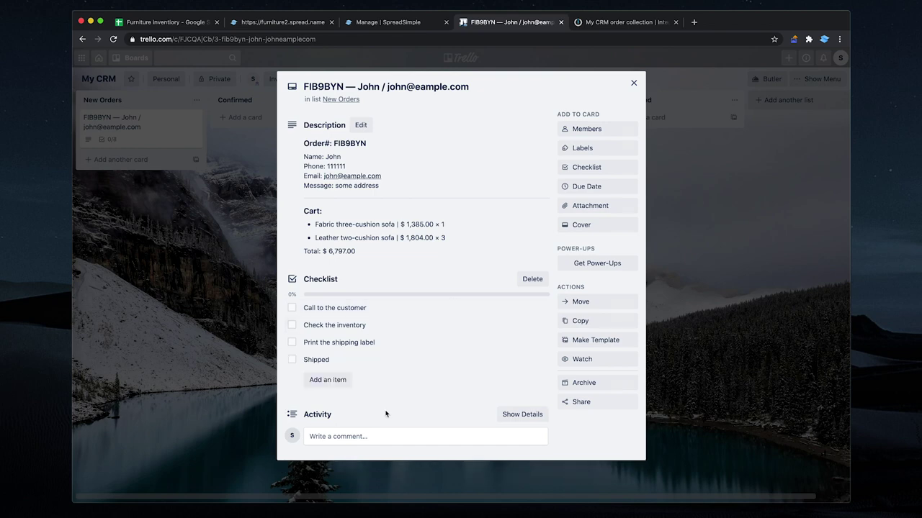
# Turn the order card into a template and save it with an empty description.
pyautogui.click(584, 343)
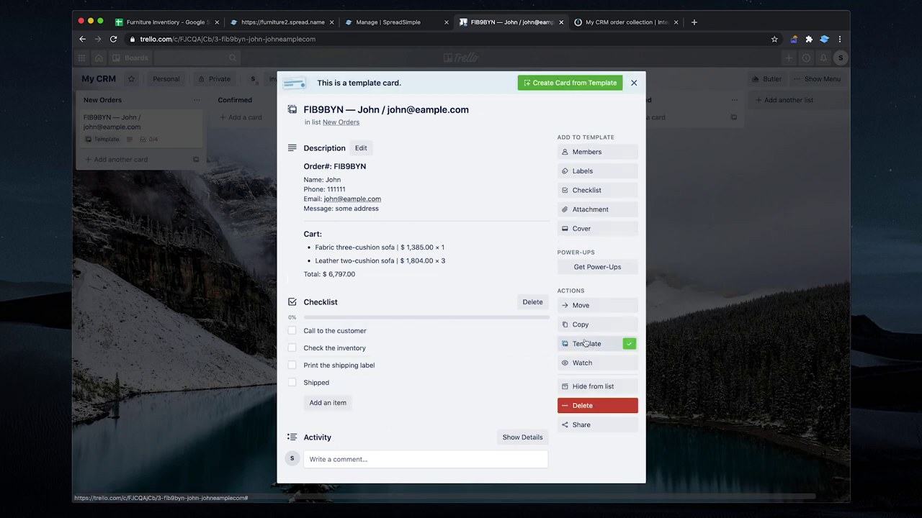
pyautogui.click(442, 202)
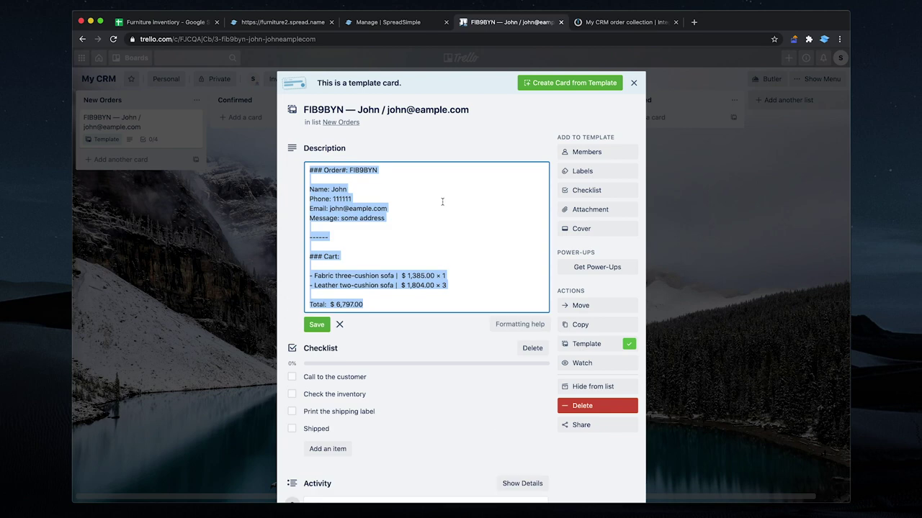
pyautogui.press('BackSpace')
pyautogui.click(316, 223)
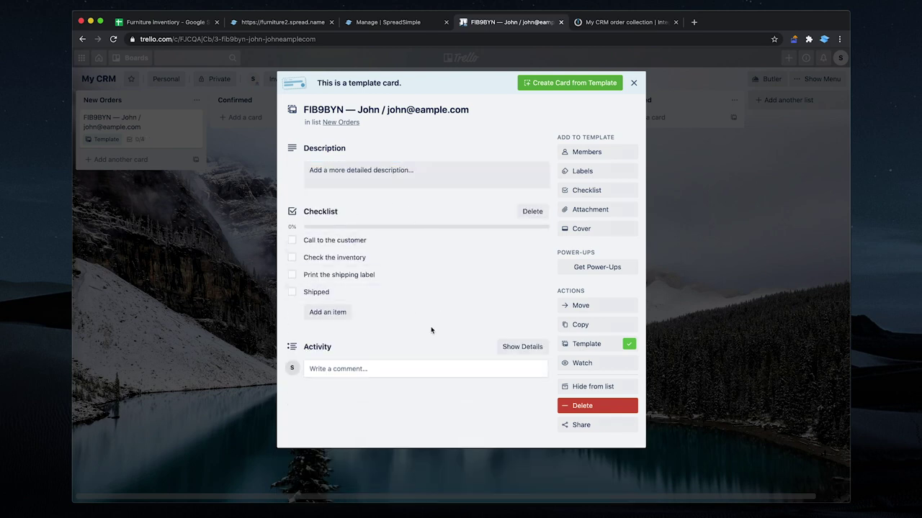
# Rename the template card as "Order Template".
pyautogui.click(471, 113)
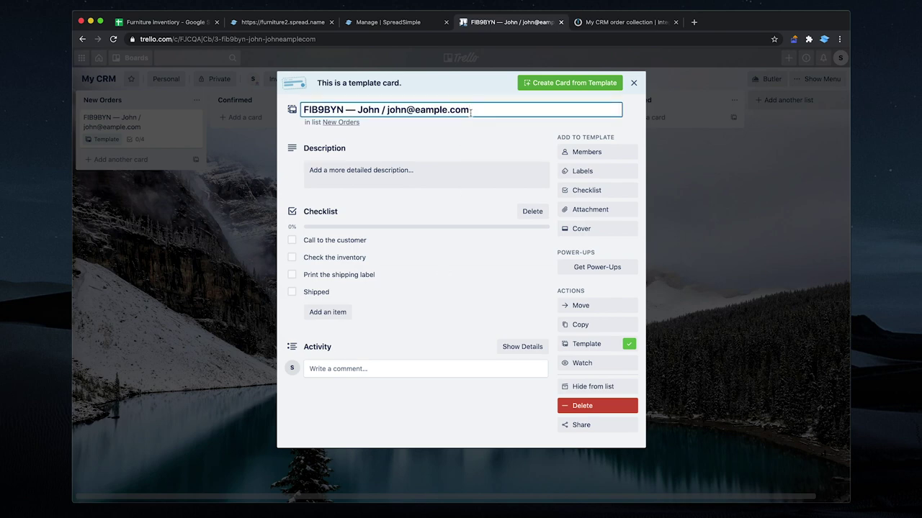
pyautogui.press('super+a')
pyautogui.write('Orde')
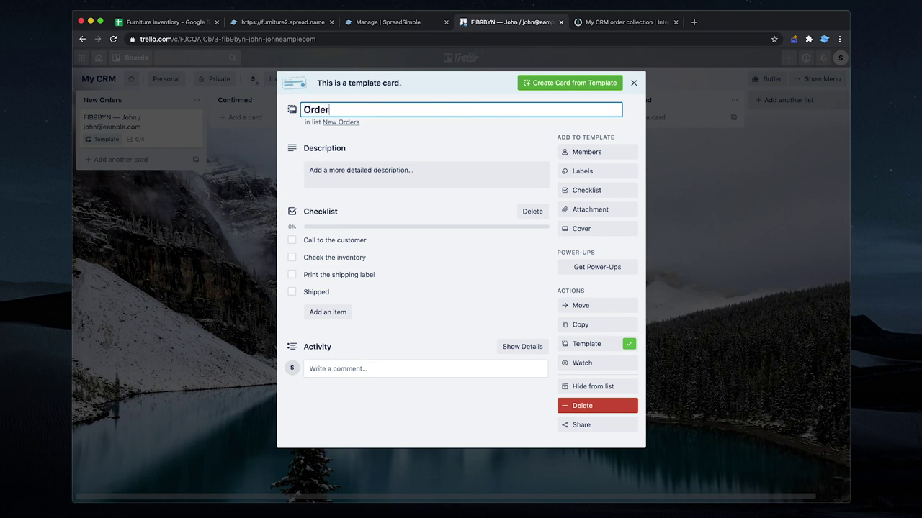
pyautogui.write('r Template')
pyautogui.press('Return')
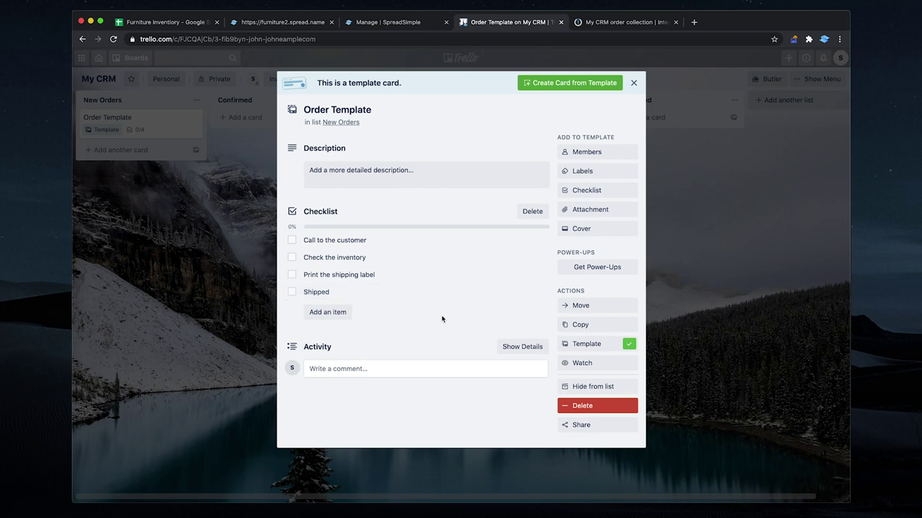
# Add a list titled "[INFO]" to the My CRM board and move the Order Template card into it.
pyautogui.click(756, 338)
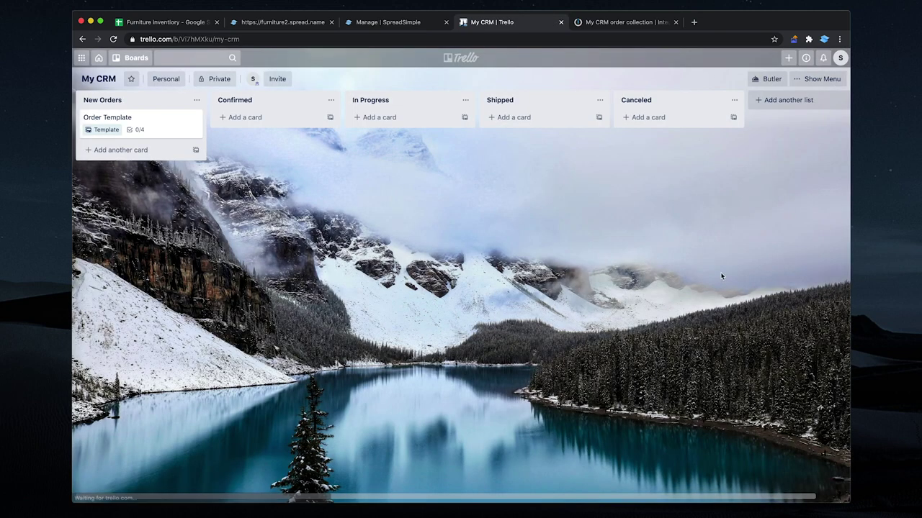
pyautogui.click(782, 100)
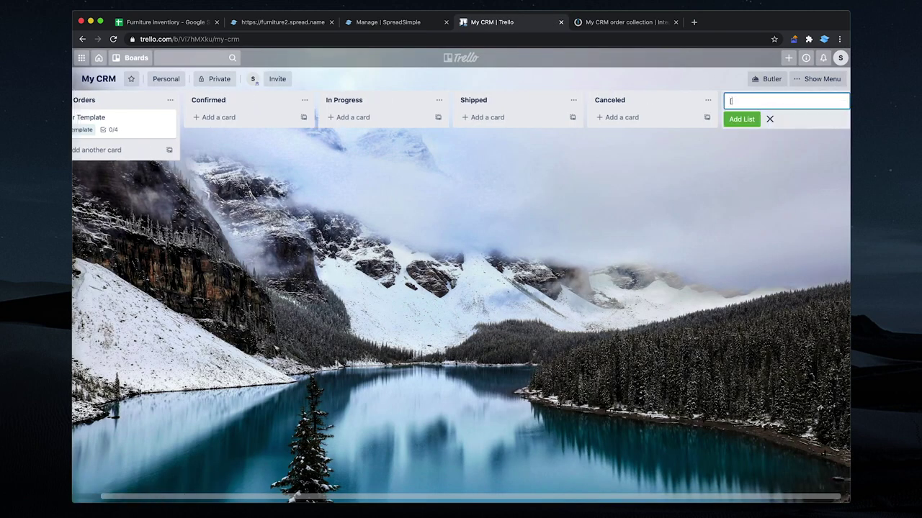
pyautogui.write('INFO]')
pyautogui.press('Return')
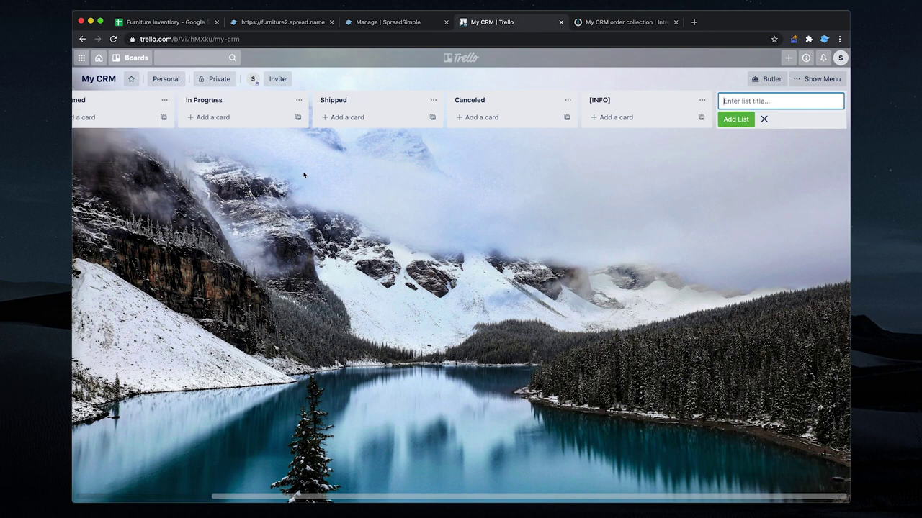
pyautogui.moveTo(169, 122); pyautogui.dragTo(679, 130)
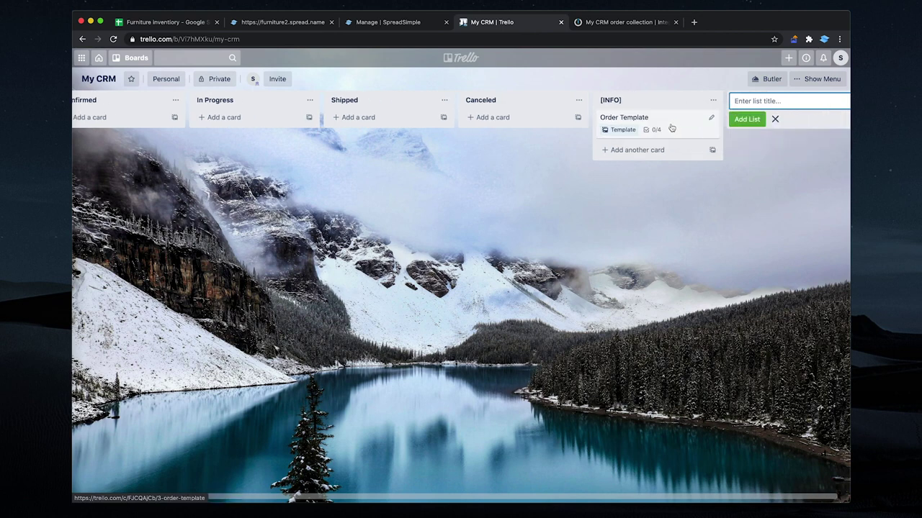
# Add the yellow label to the Order Template card.
pyautogui.click(669, 126)
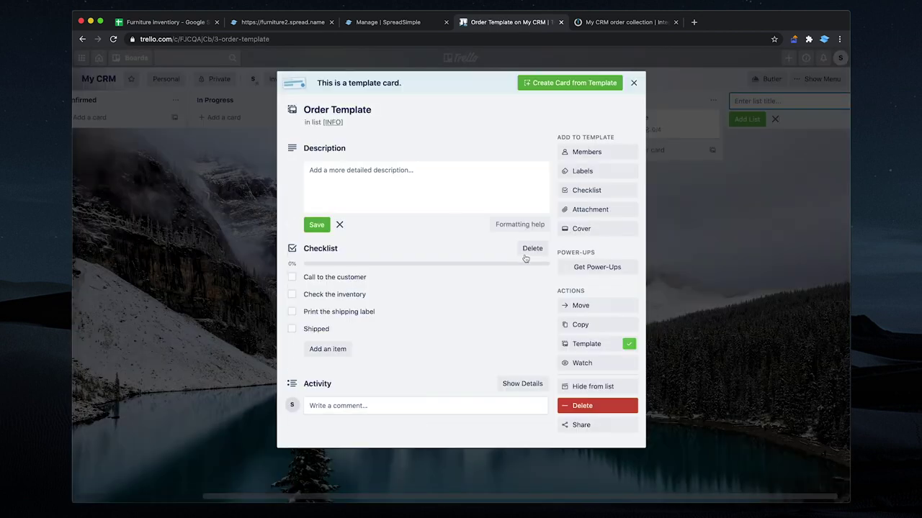
pyautogui.click(540, 134)
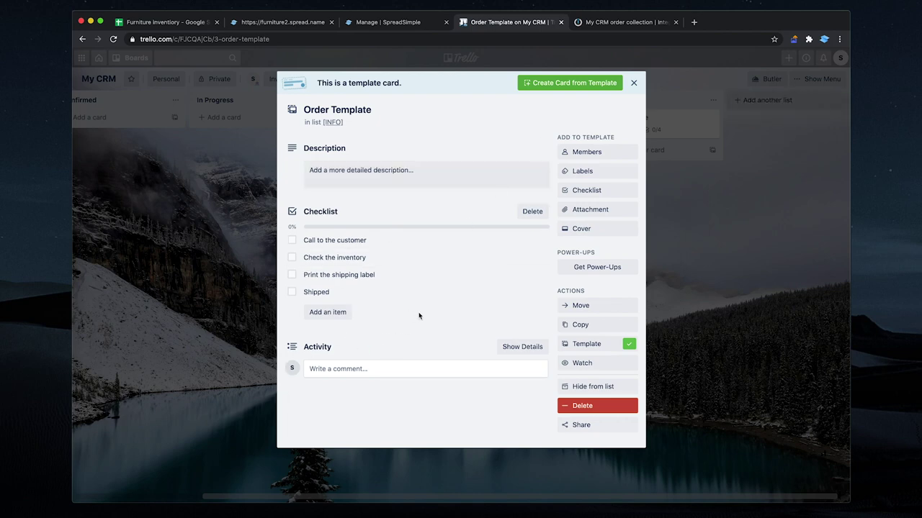
pyautogui.click(599, 175)
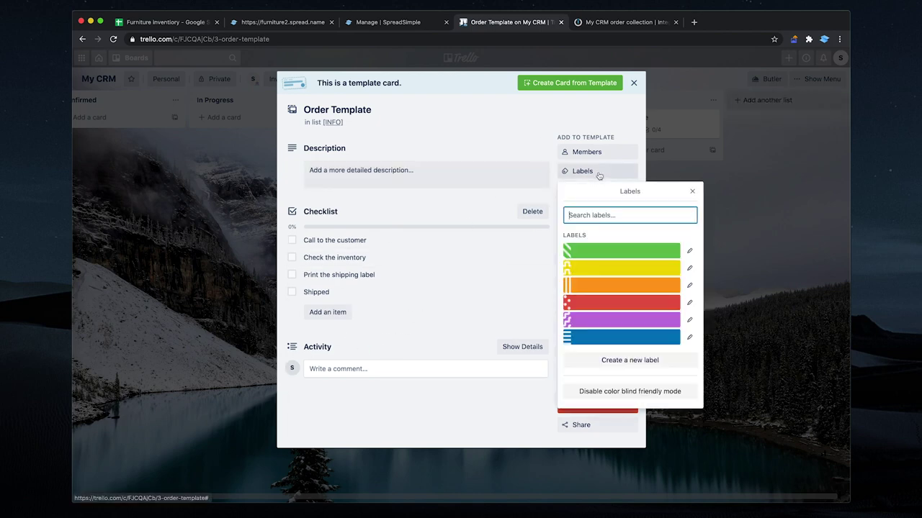
pyautogui.click(587, 269)
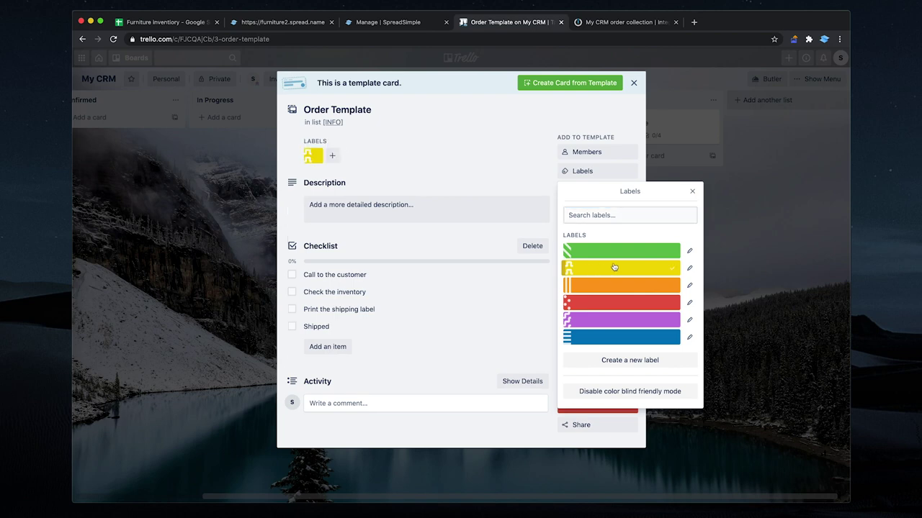
pyautogui.click(522, 165)
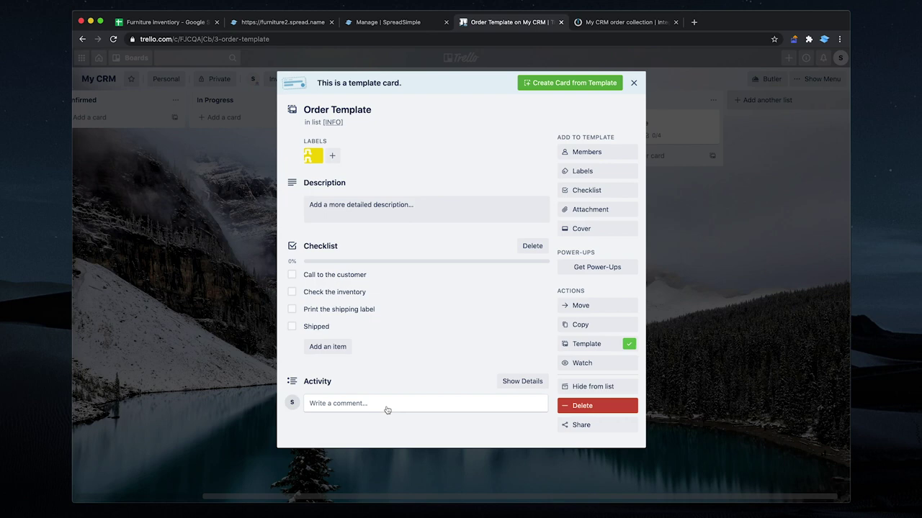
# Switch to the Integromat scenario, show the Trello Create a Card module's advanced settings and set Copy card to Select.
pyautogui.click(585, 28)
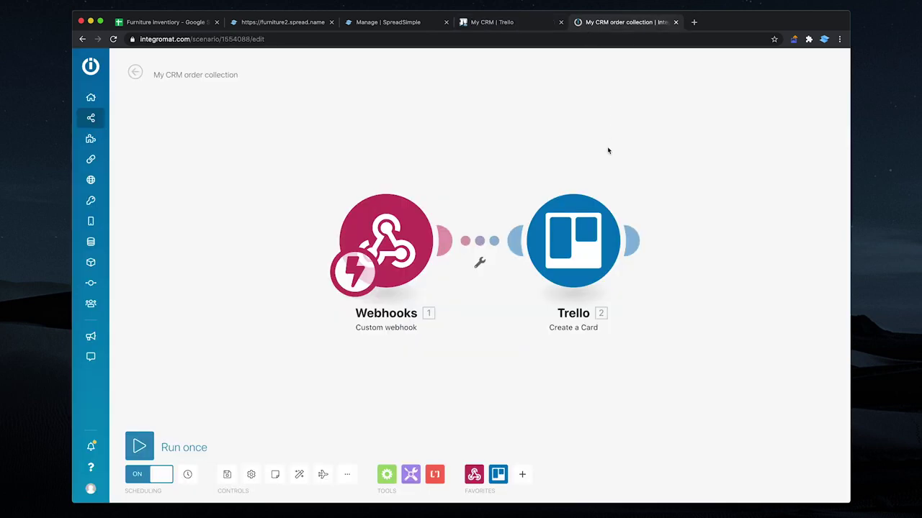
pyautogui.click(583, 266)
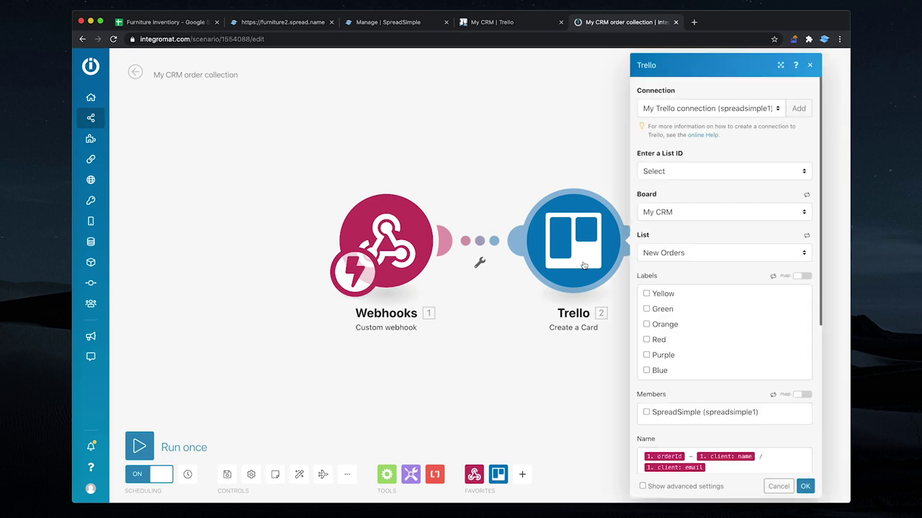
pyautogui.click(668, 486)
pyautogui.scroll(-10, 680, 454)
pyautogui.click(681, 450)
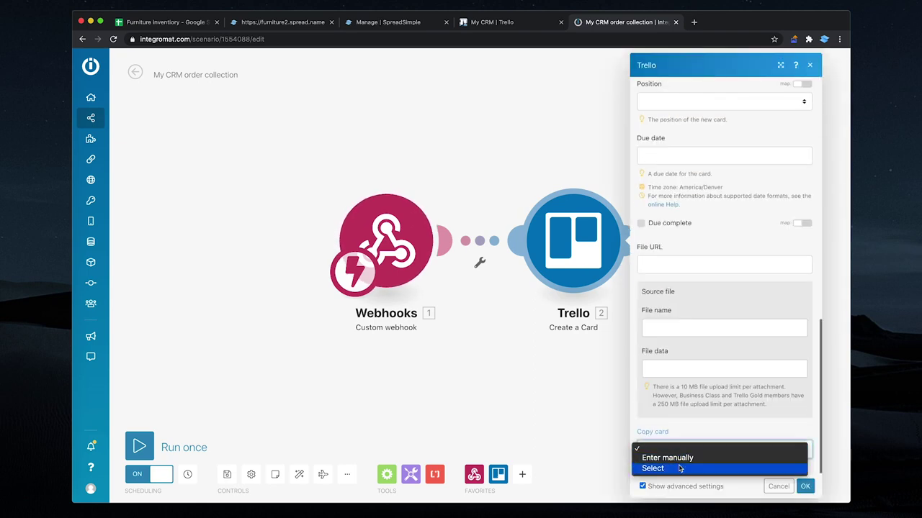
pyautogui.click(679, 469)
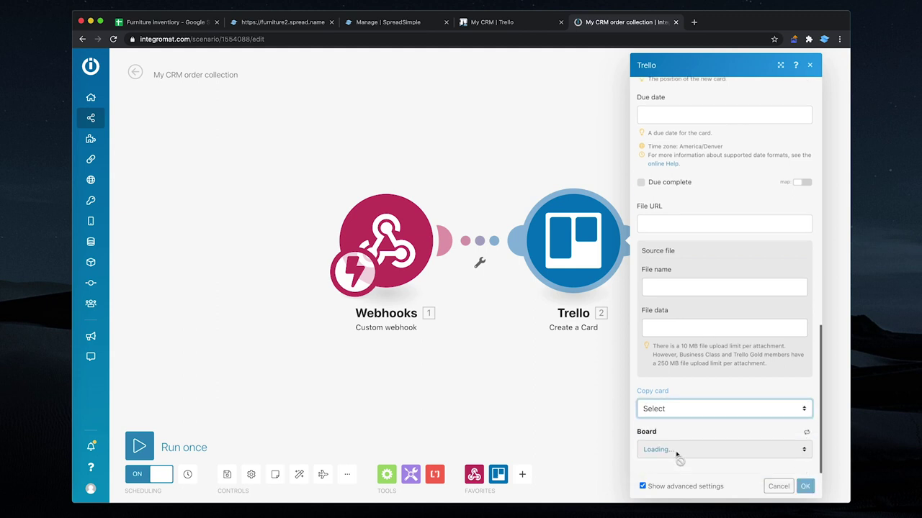
# Choose the Order Template card from the [INFO] list of the My CRM board as the card to copy, and confirm the module.
pyautogui.click(677, 450)
pyautogui.click(675, 459)
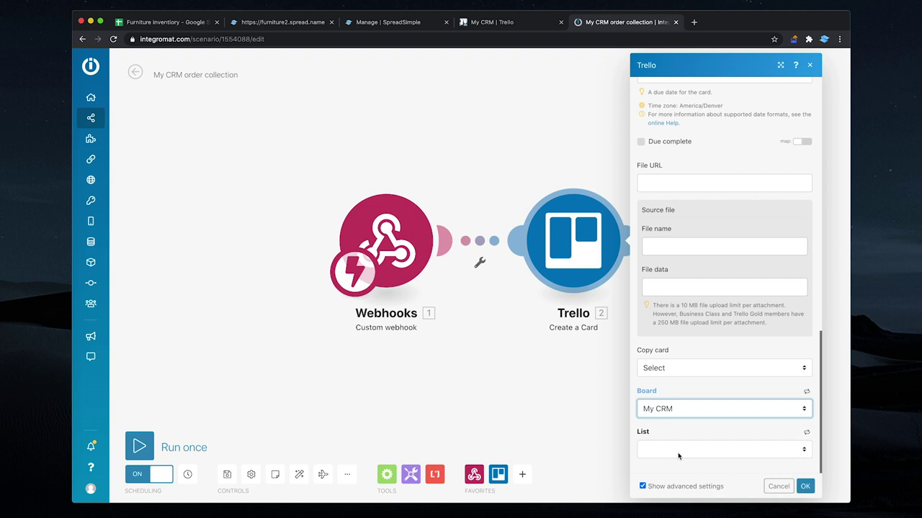
pyautogui.click(678, 450)
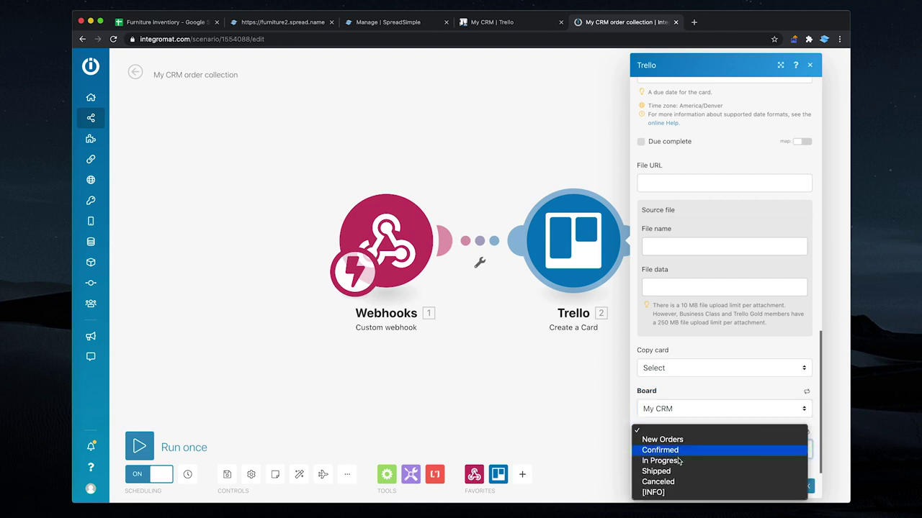
pyautogui.click(677, 492)
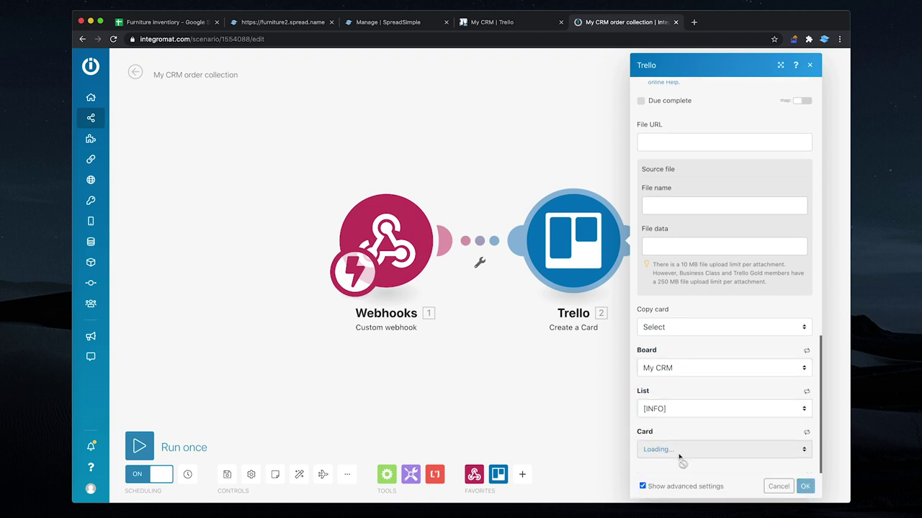
pyautogui.click(678, 448)
pyautogui.click(676, 459)
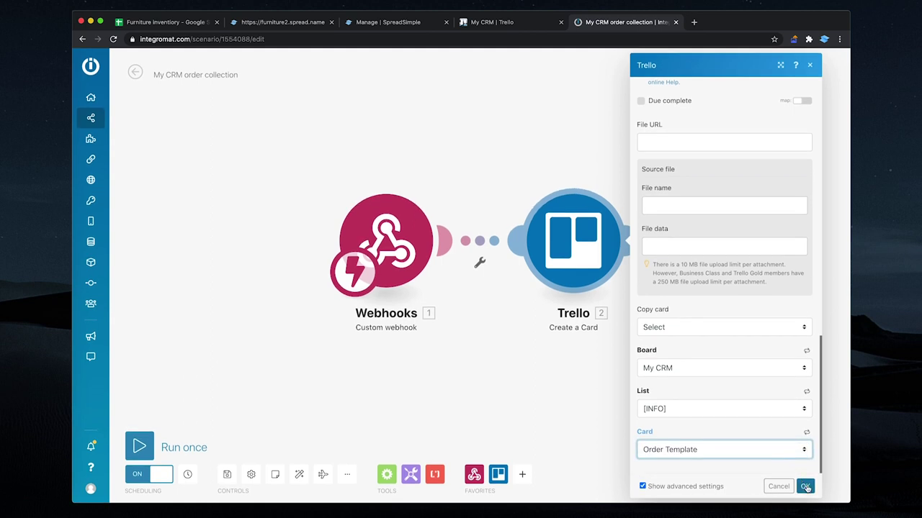
pyautogui.click(805, 488)
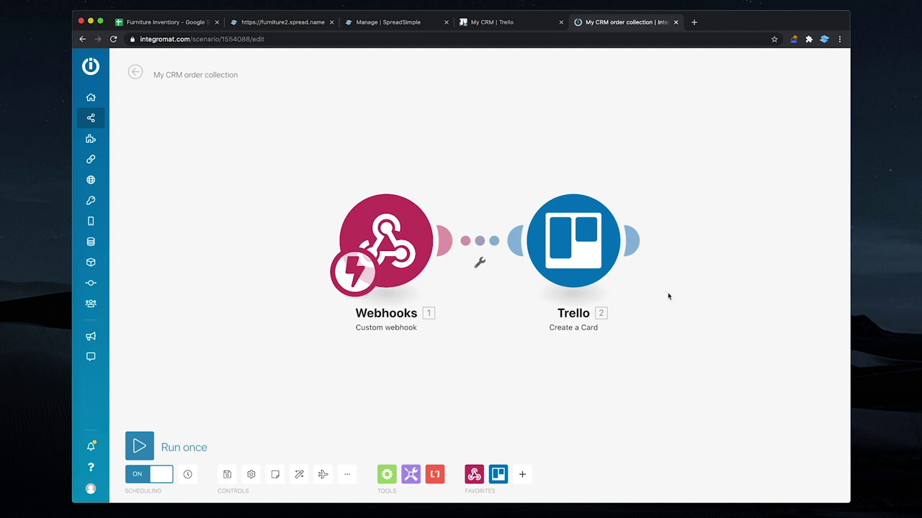
# Add a Trello "Add an Attachment" module after the Create a Card module.
pyautogui.hscroll(4, 666, 293)
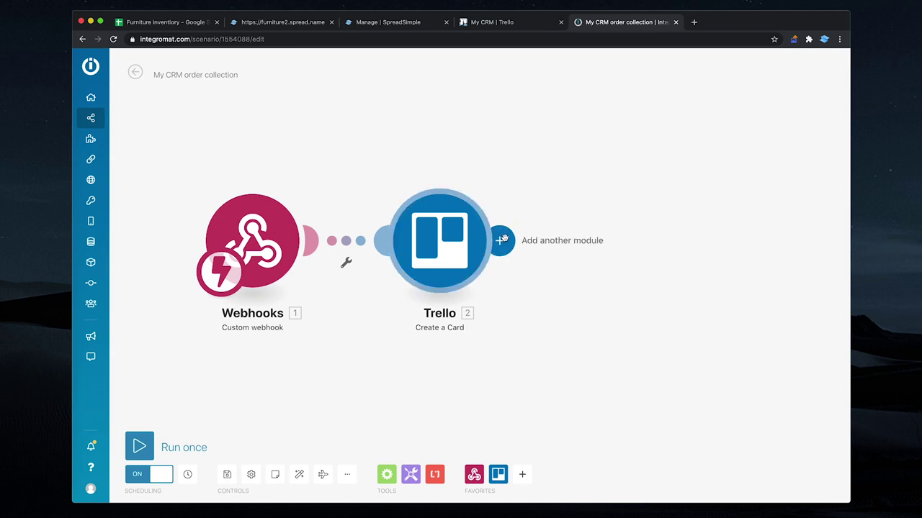
pyautogui.click(606, 241)
pyautogui.click(524, 231)
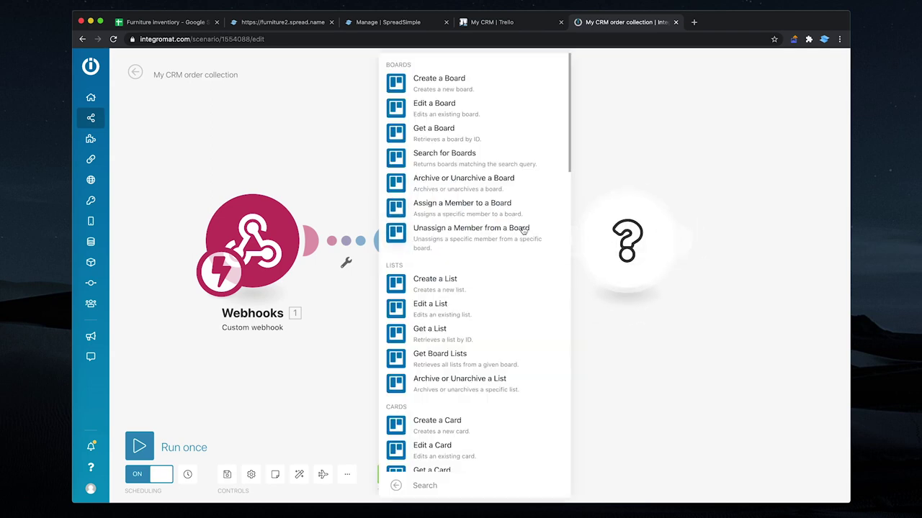
pyautogui.scroll(-3, 497, 332)
pyautogui.scroll(-5, 492, 353)
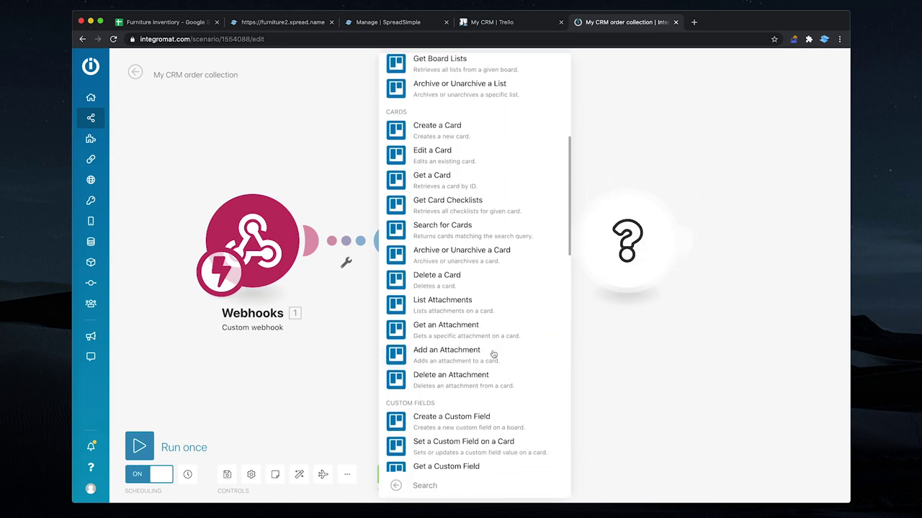
pyautogui.scroll(-3, 492, 353)
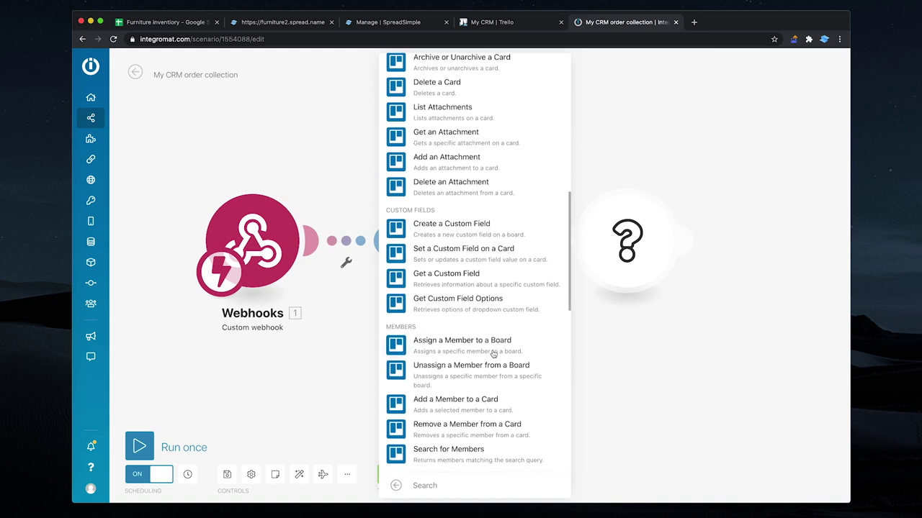
pyautogui.click(475, 162)
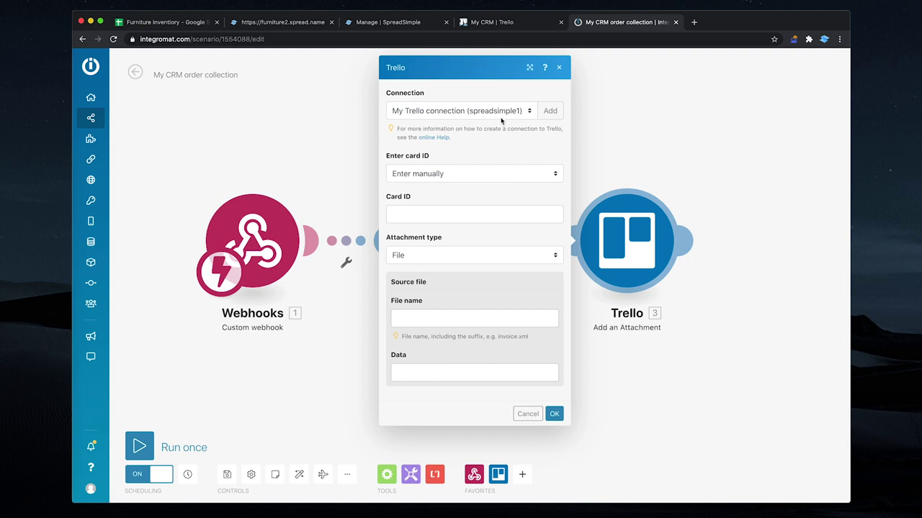
# Map the attachment module's Card ID to the Card ID from Create a Card and set the attachment type to URL.
pyautogui.click(488, 174)
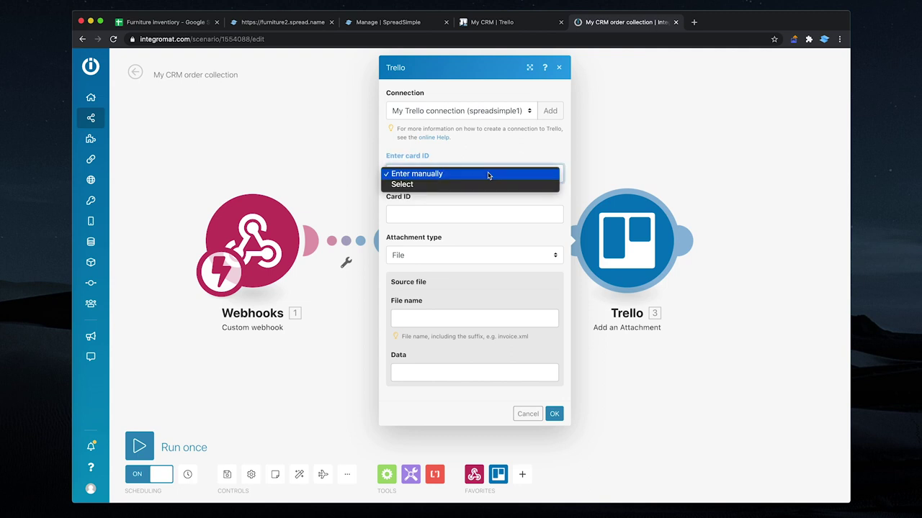
pyautogui.click(490, 155)
pyautogui.click(478, 214)
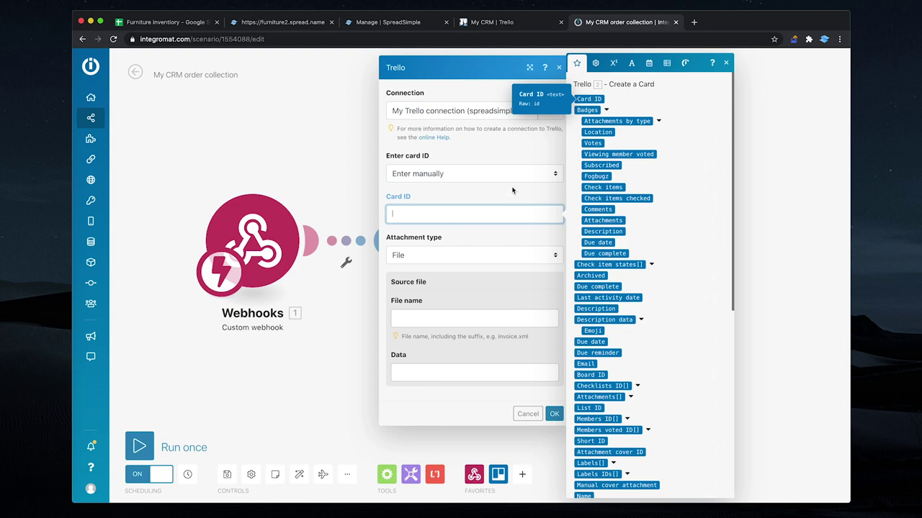
pyautogui.click(589, 99)
pyautogui.click(504, 262)
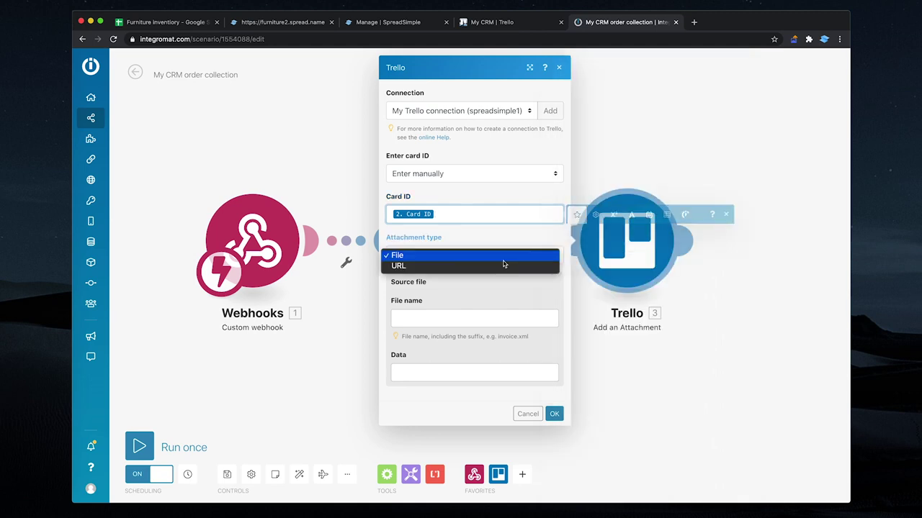
pyautogui.click(503, 266)
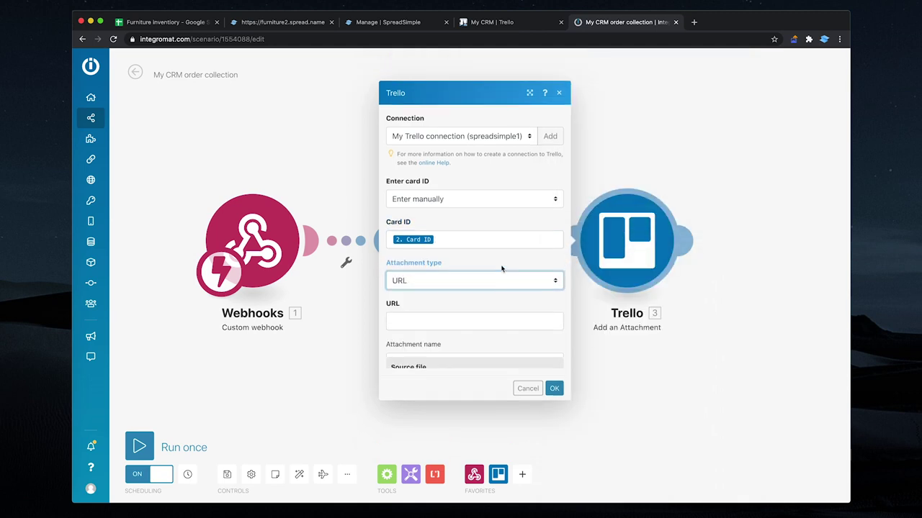
# Set the attachment URL to the formula get(cartItems[]; 1.image) using the webhook's cartItems array.
pyautogui.click(470, 321)
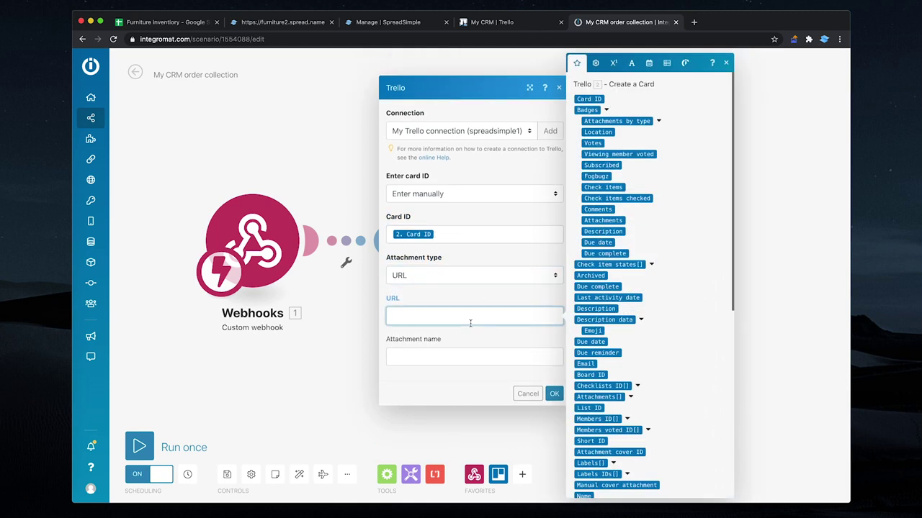
pyautogui.write('get(')
pyautogui.scroll(-5, 602, 340)
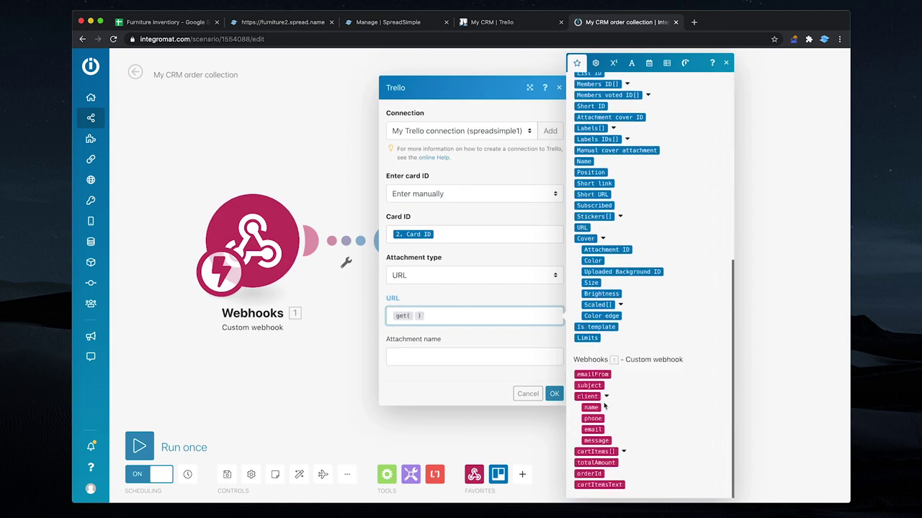
pyautogui.click(595, 451)
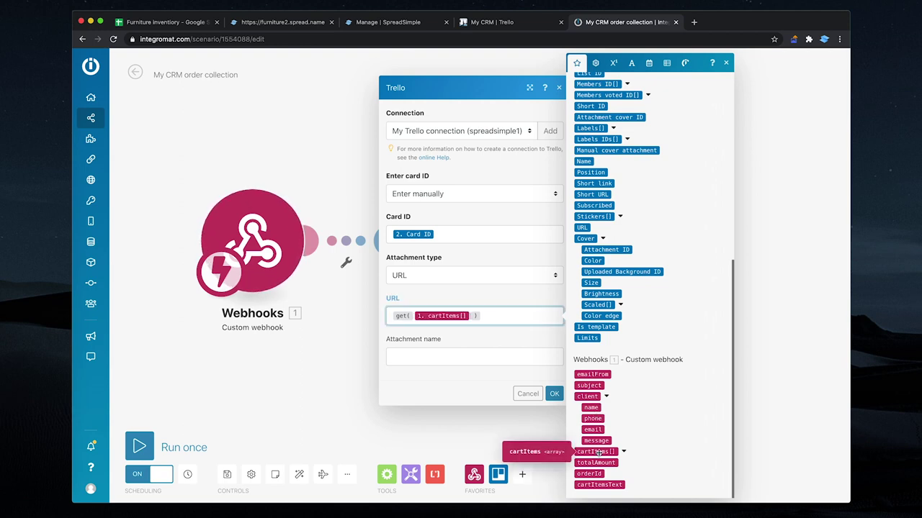
pyautogui.write('; 1')
pyautogui.write('.im')
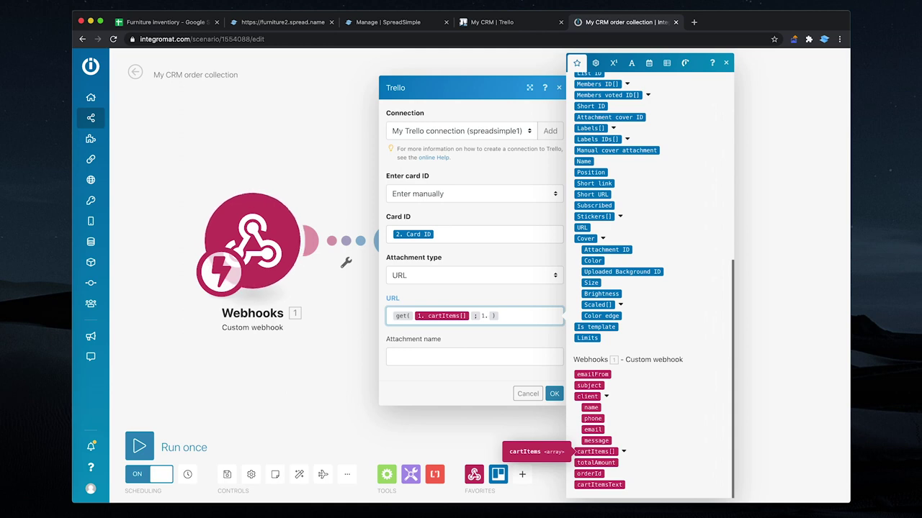
pyautogui.write('age')
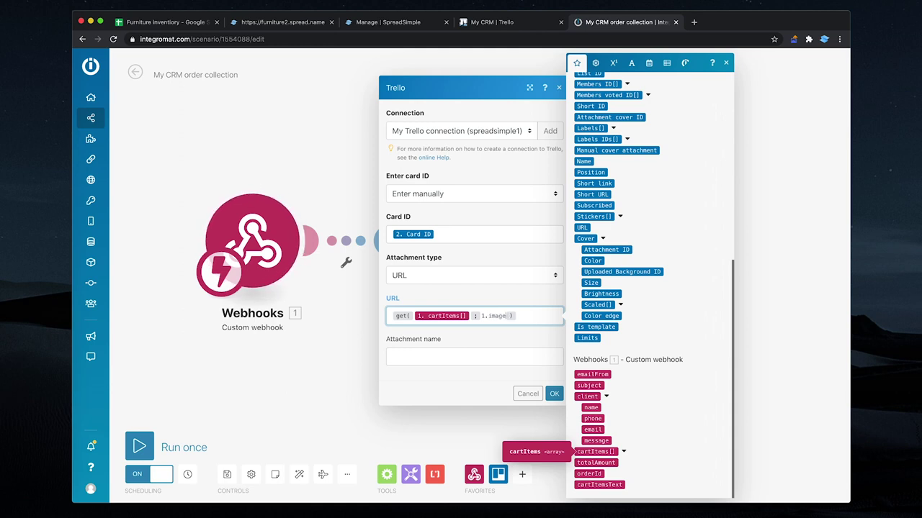
# Name the attachment "First item image", confirm the module and save the scenario.
pyautogui.click(515, 357)
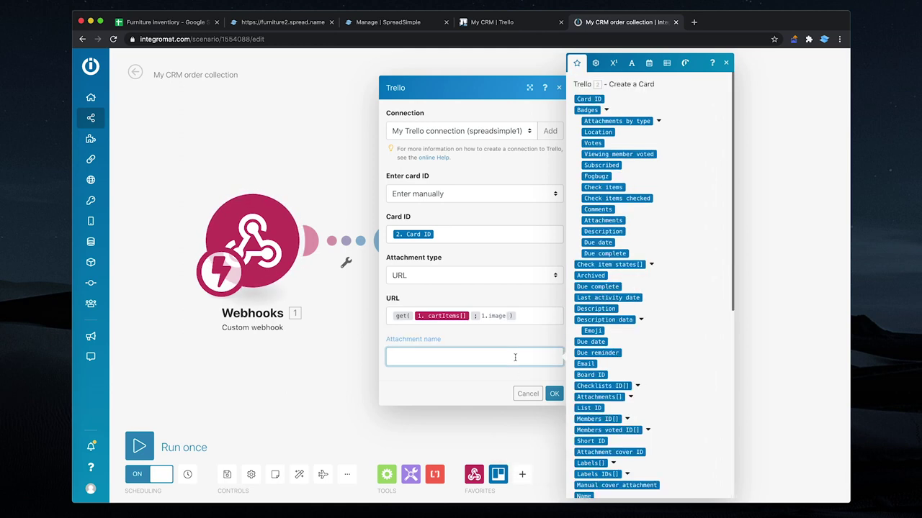
pyautogui.write('First image')
pyautogui.hotkey('alt', 'Left')
pyautogui.write('item')
pyautogui.click(553, 394)
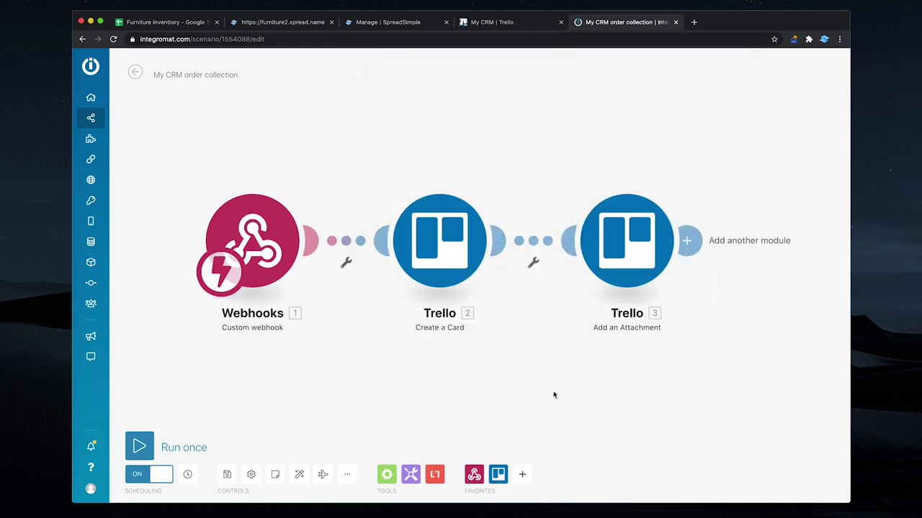
pyautogui.click(228, 475)
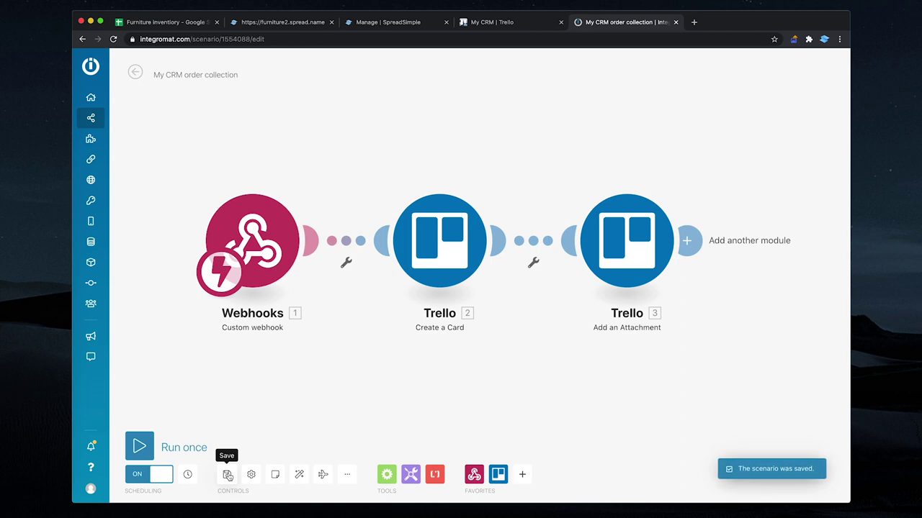
# Open the cart in the furniture store and enter the customer's name and phone number.
pyautogui.click(303, 26)
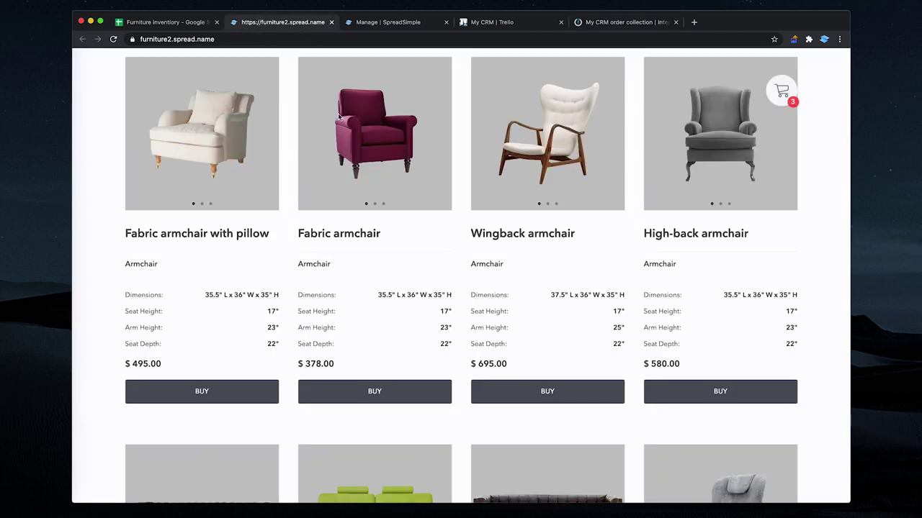
pyautogui.scroll(2, 377, 242)
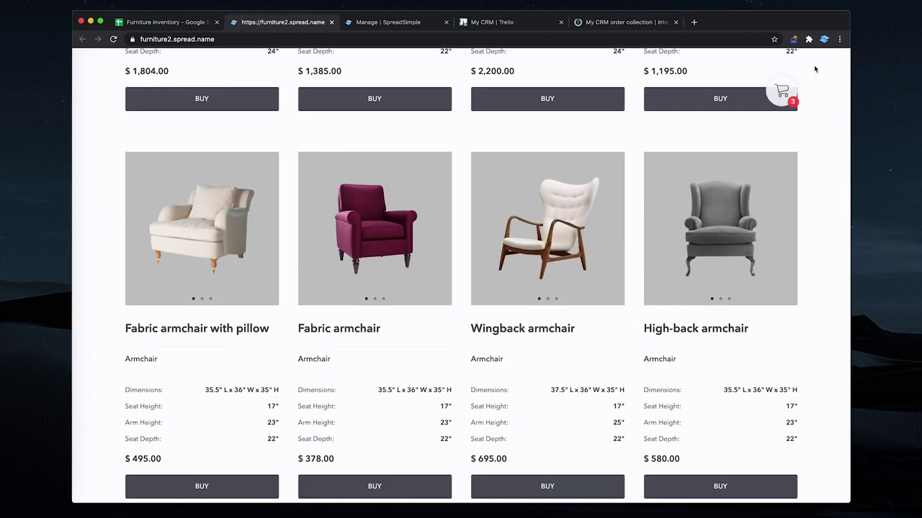
pyautogui.click(782, 92)
pyautogui.click(428, 327)
pyautogui.write('John')
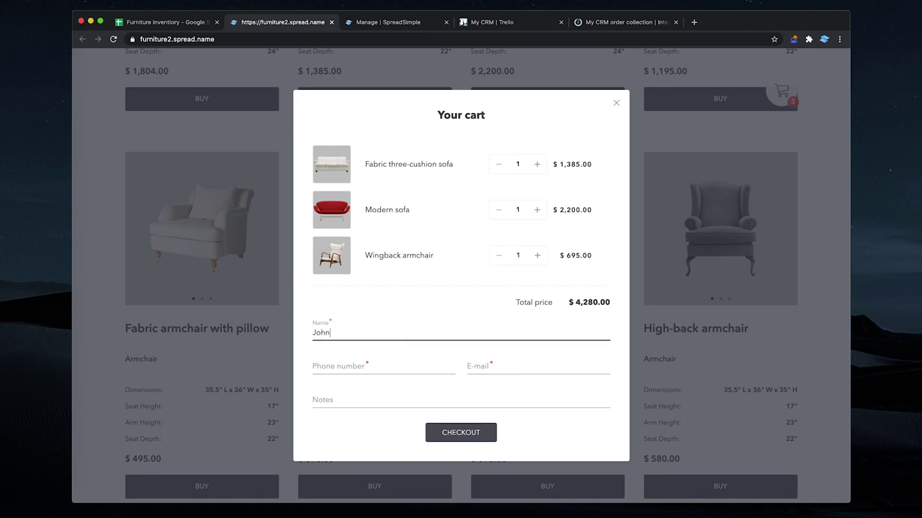
pyautogui.press('Tab')
pyautogui.write('111111')
# Enter the customer's e-mail and the note "address", submit the order and dismiss the confirmation.
pyautogui.click(504, 366)
pyautogui.write('john@example.com')
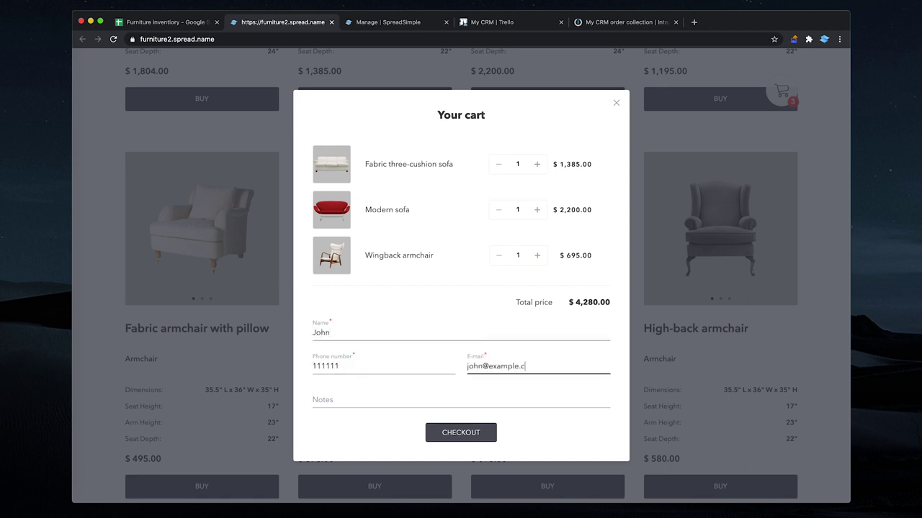
pyautogui.press('Tab')
pyautogui.write('address')
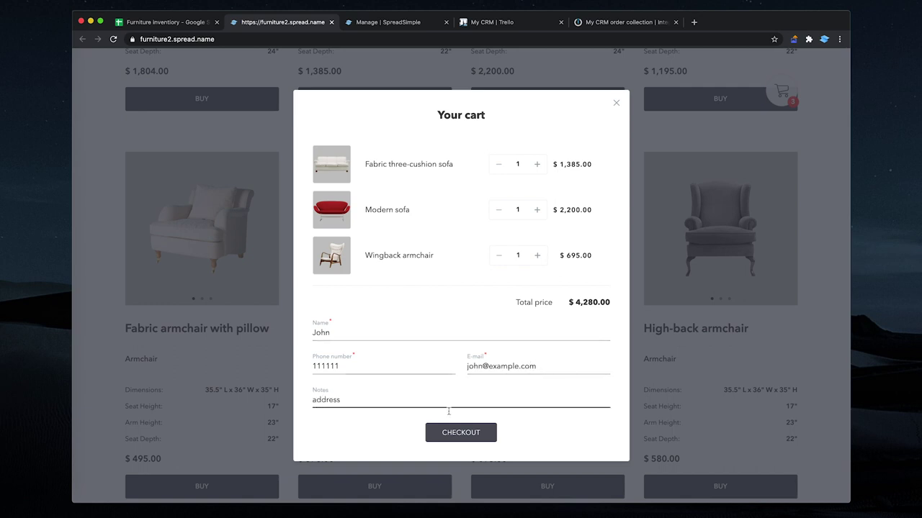
pyautogui.click(451, 433)
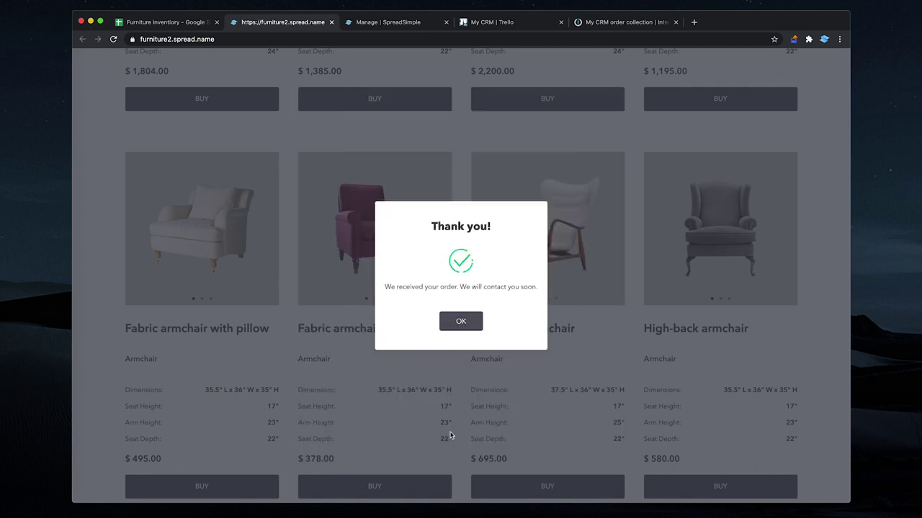
pyautogui.click(461, 327)
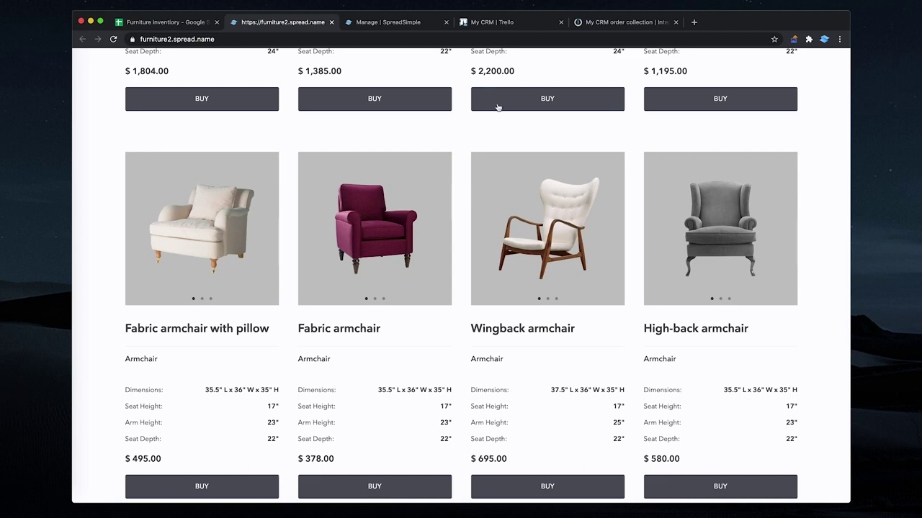
# Switch to the My CRM board in Trello and review the new order card's description, cover, attachment and checklist.
pyautogui.click(504, 22)
pyautogui.hscroll(-3, 383, 180)
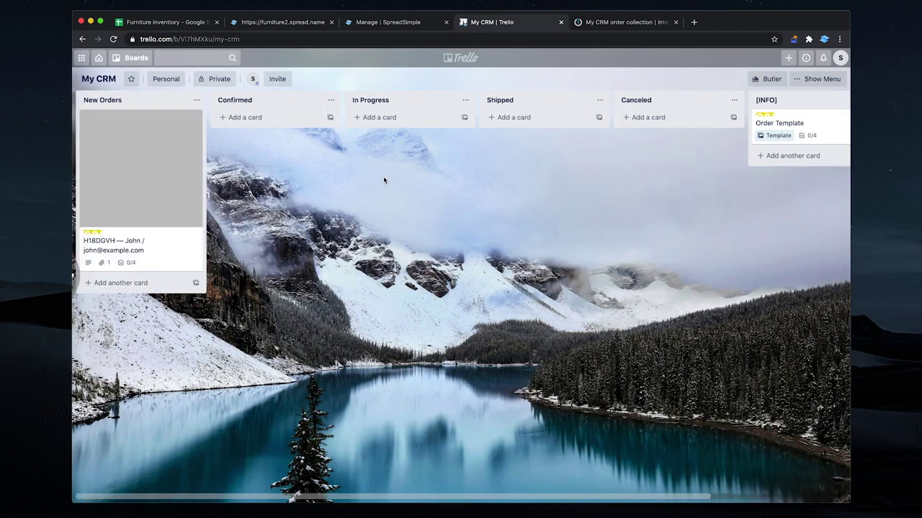
pyautogui.click(173, 218)
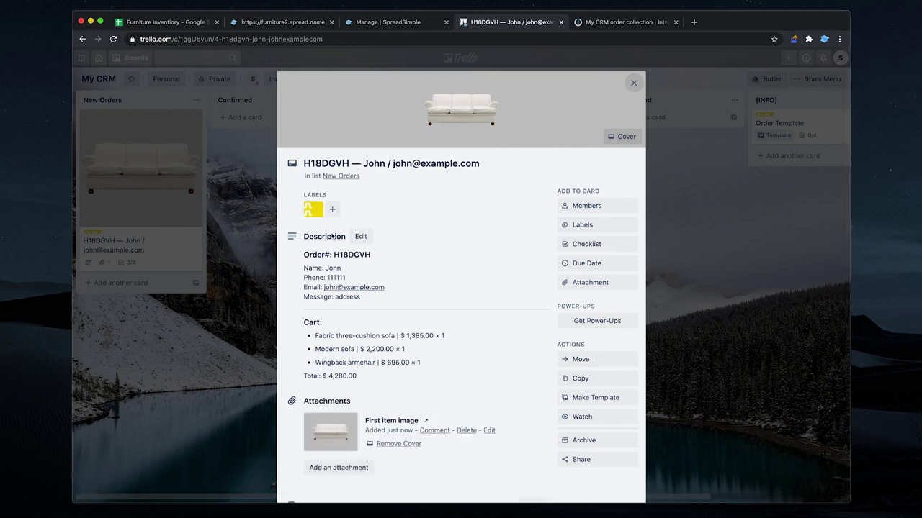
pyautogui.scroll(-3, 331, 303)
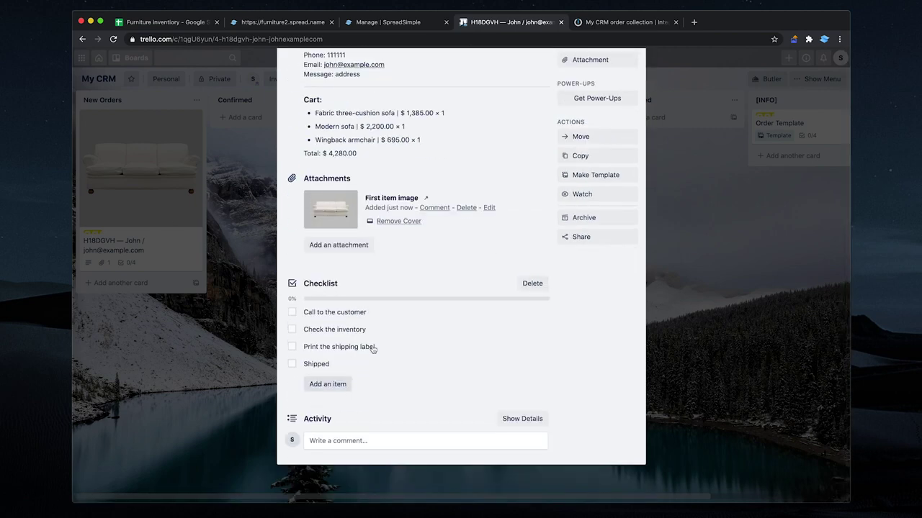
pyautogui.scroll(3, 354, 378)
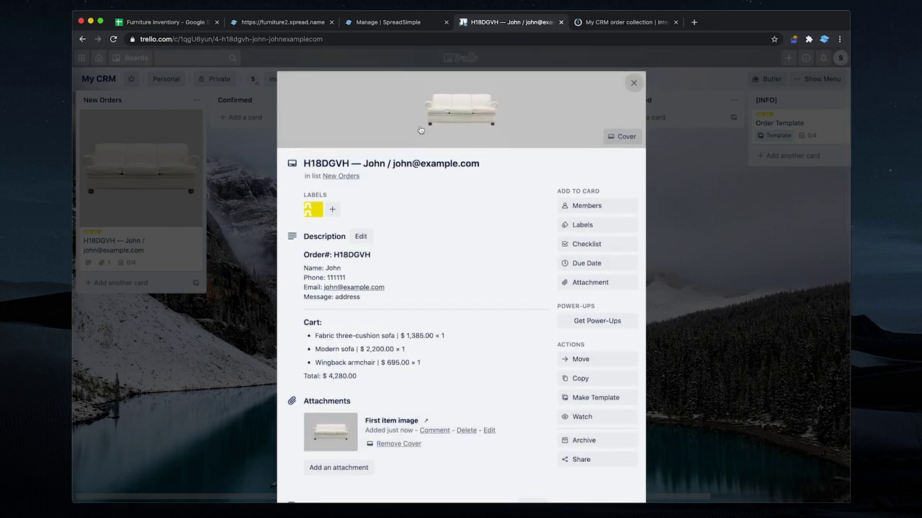
pyautogui.scroll(-3, 406, 257)
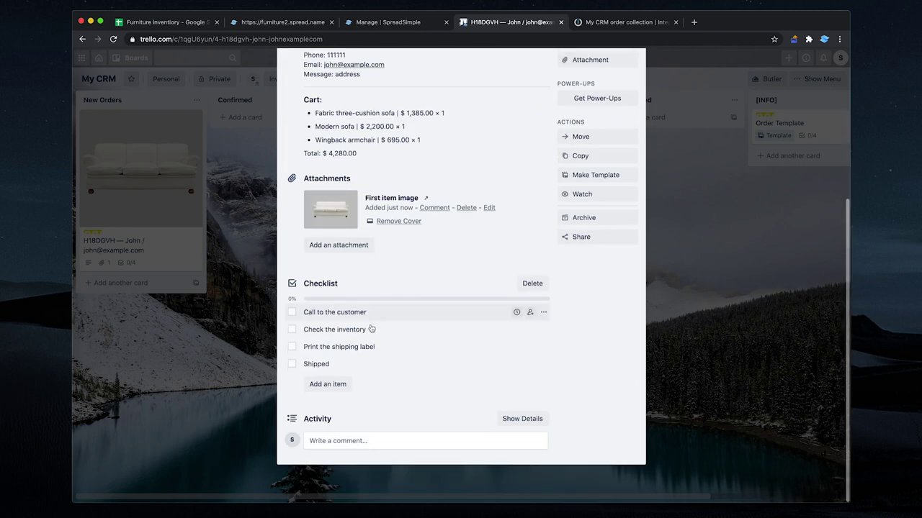
pyautogui.click(681, 313)
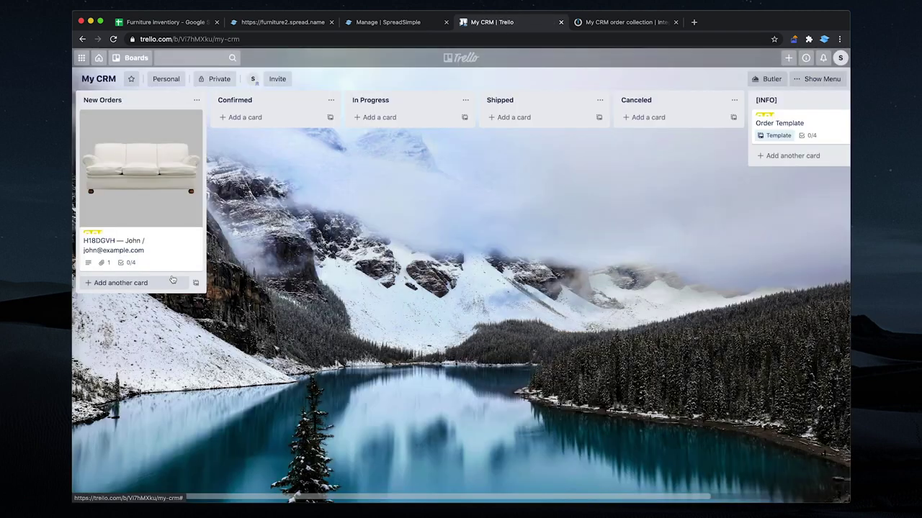
# Move the order card from New Orders to the Shipped list.
pyautogui.moveTo(190, 183); pyautogui.dragTo(477, 115)
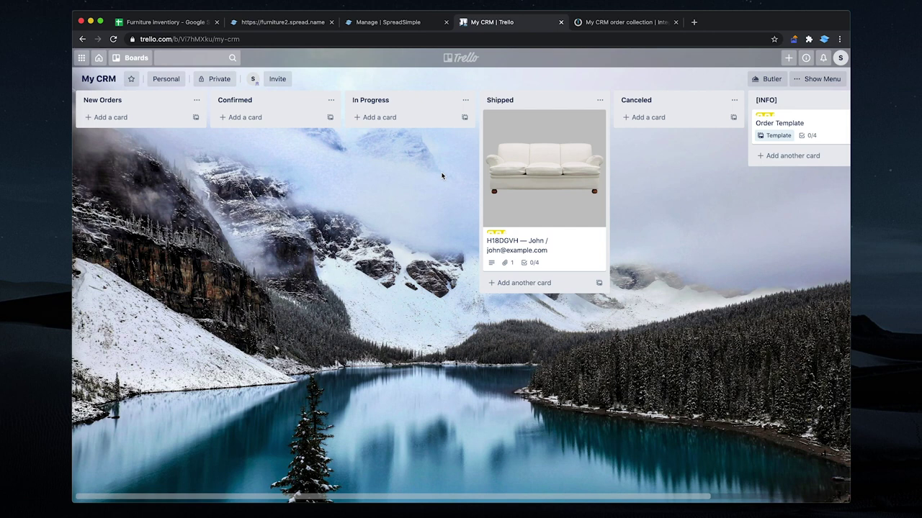
# Open the shipped order card, review its details and checklist, and check its due date settings without setting one.
pyautogui.click(514, 240)
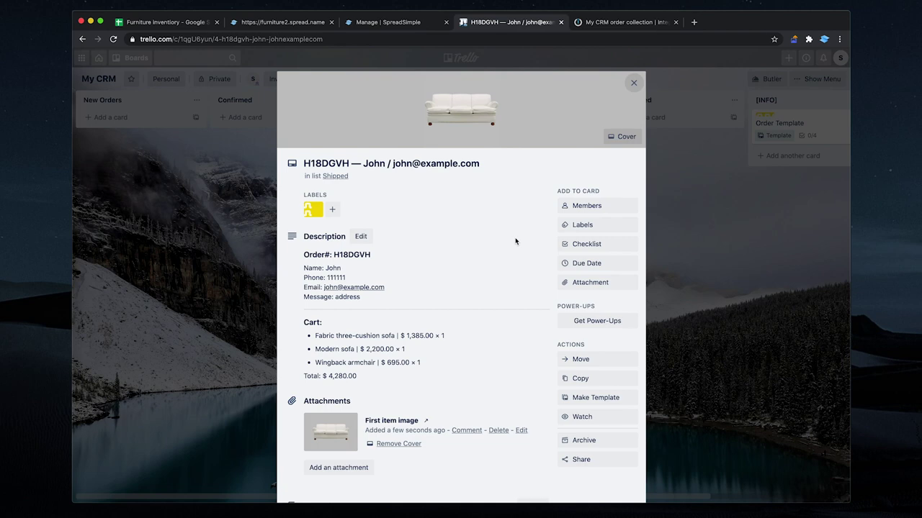
pyautogui.scroll(-3, 516, 241)
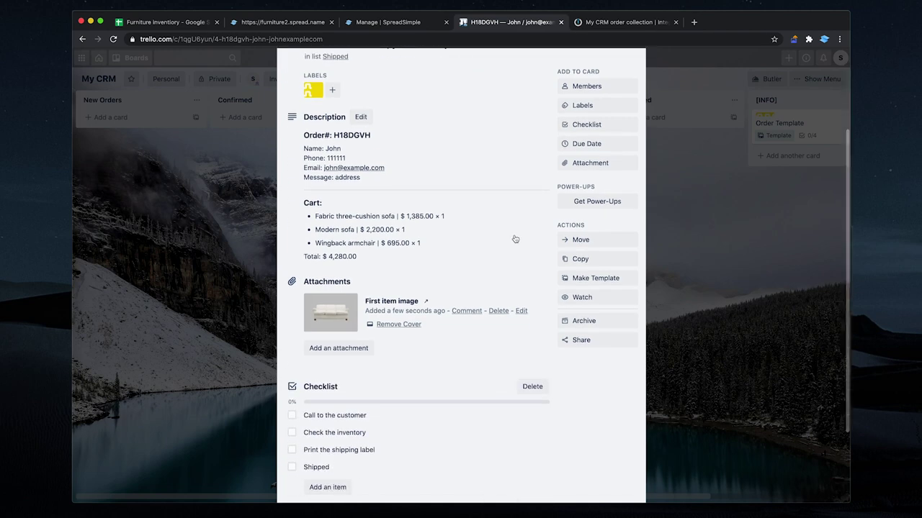
pyautogui.scroll(-3, 516, 239)
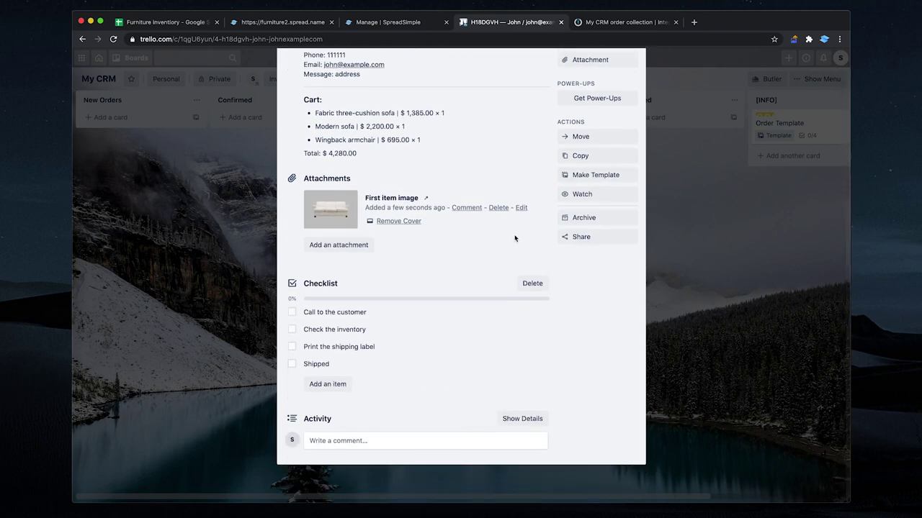
pyautogui.scroll(3, 515, 238)
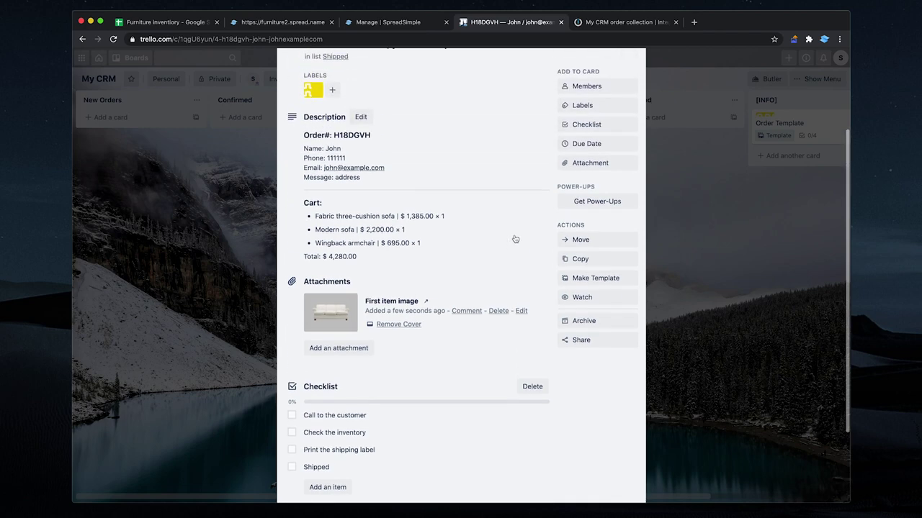
pyautogui.scroll(3, 515, 239)
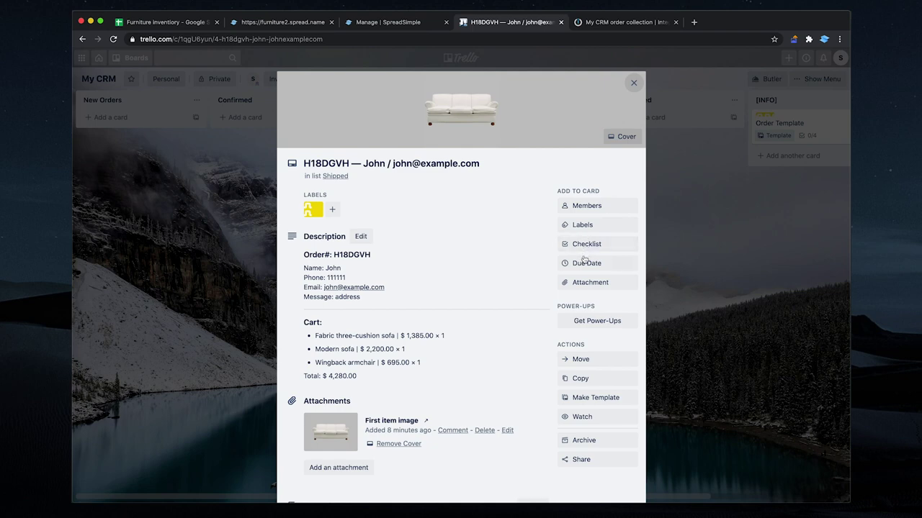
pyautogui.click(585, 263)
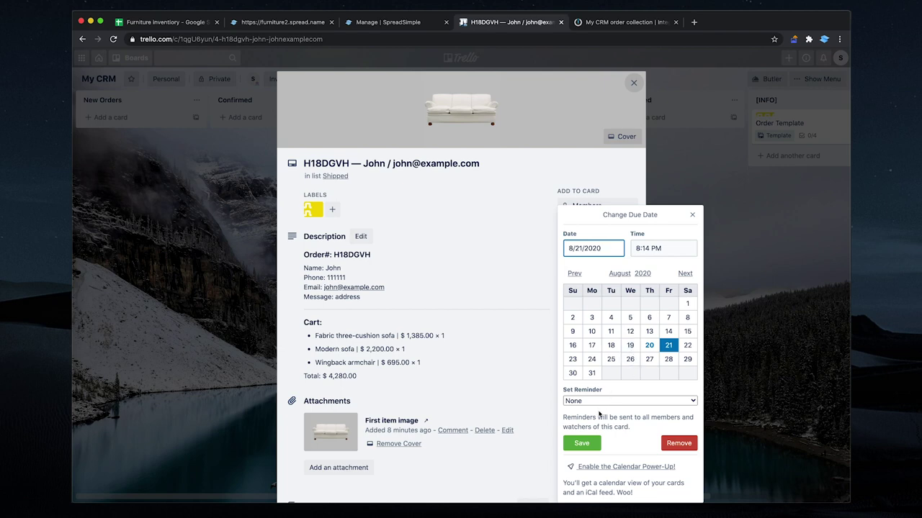
pyautogui.click(668, 442)
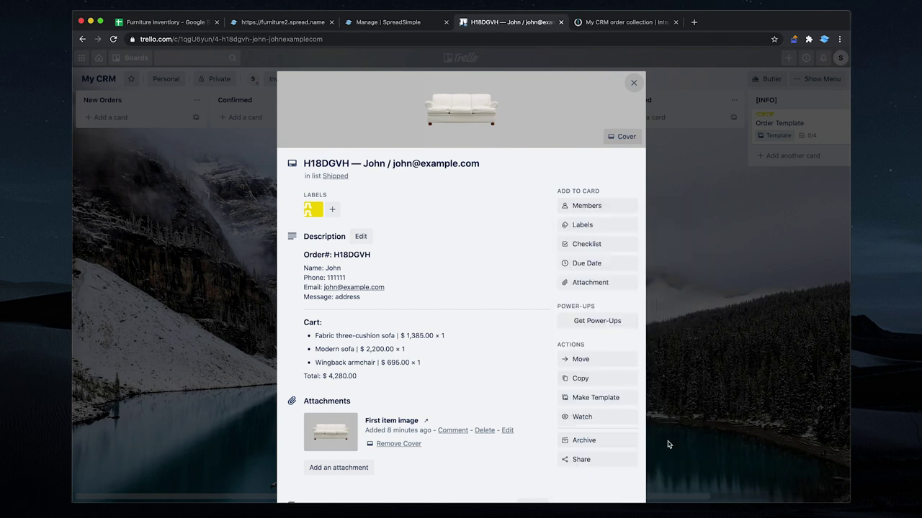
# In the Integromat scenario, set the Create a Card module's due date to addDays(now; 1), confirm it and save the scenario.
pyautogui.click(623, 25)
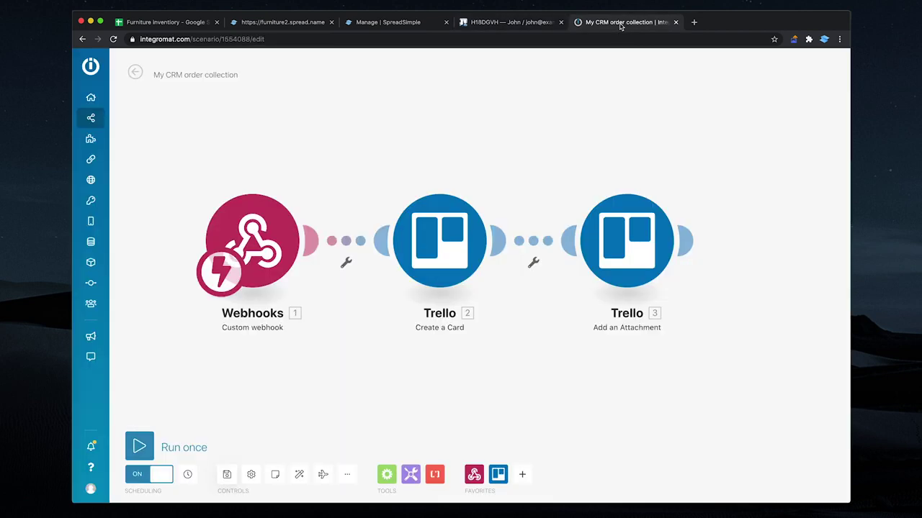
pyautogui.click(449, 230)
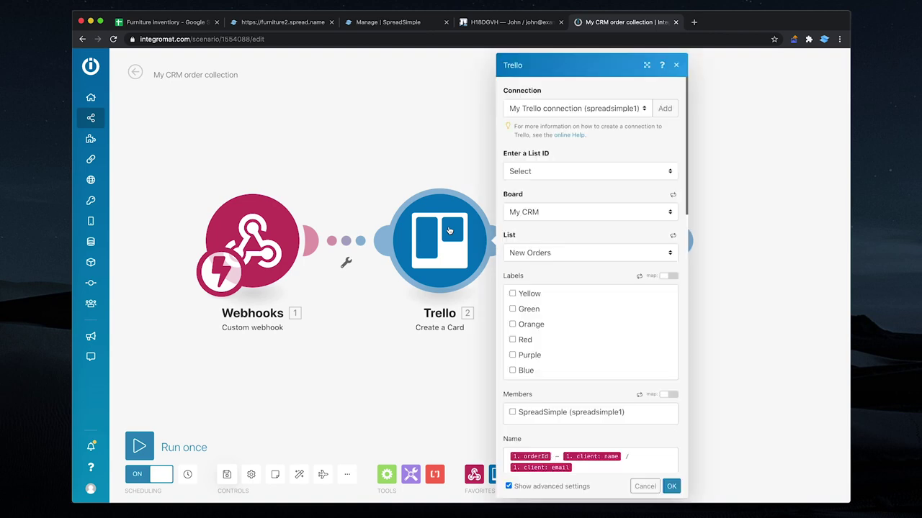
pyautogui.scroll(-2, 525, 278)
pyautogui.scroll(-5, 524, 277)
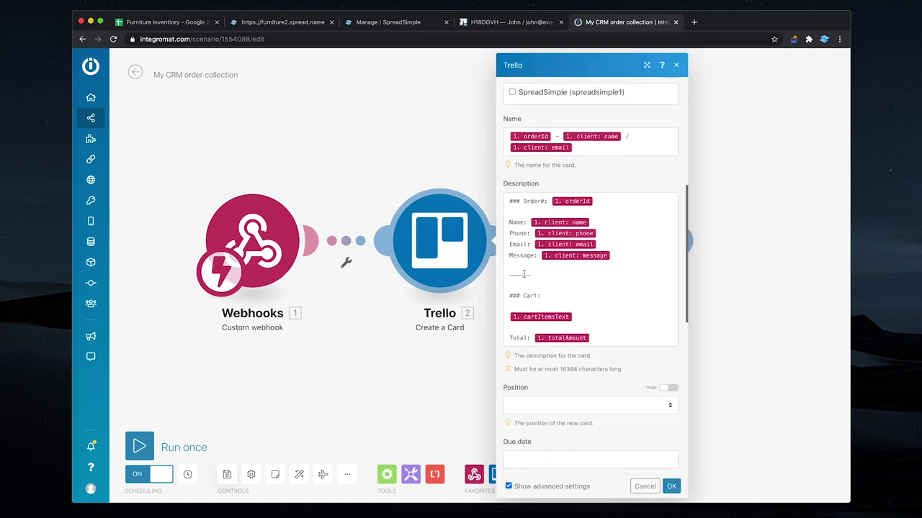
pyautogui.scroll(-3, 534, 350)
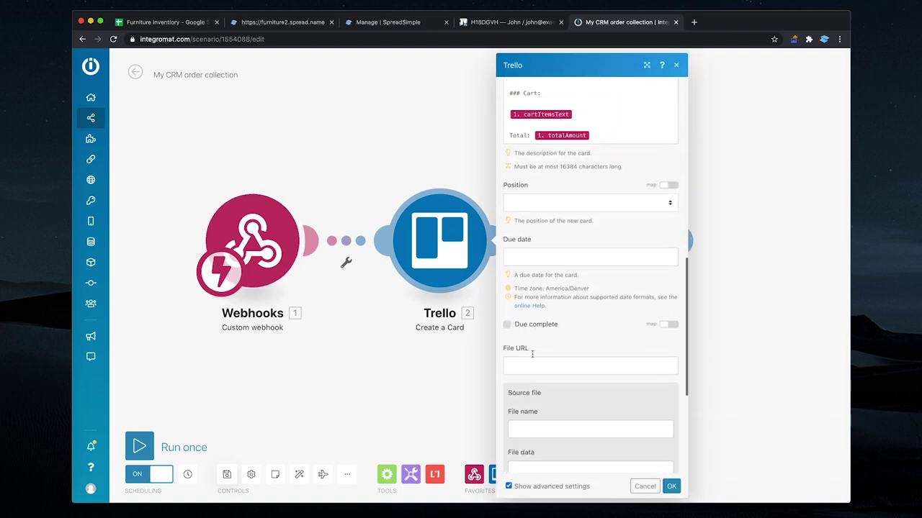
pyautogui.click(539, 254)
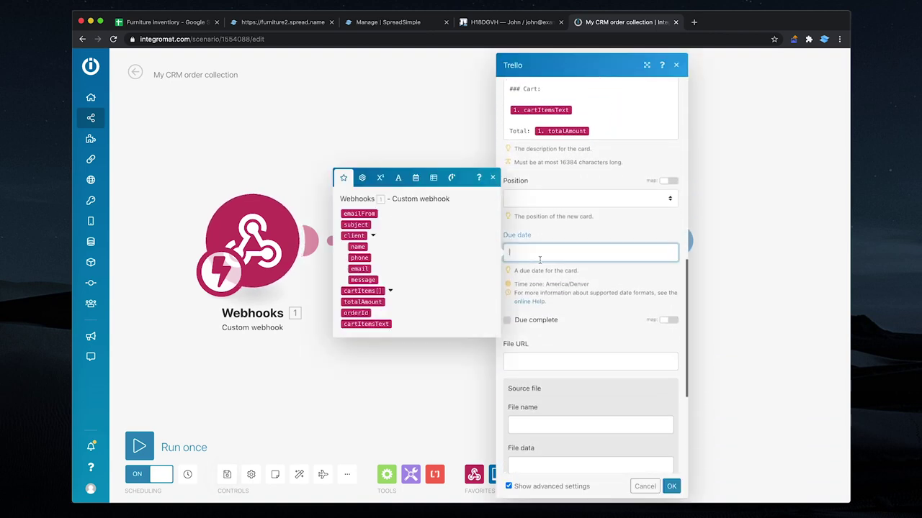
pyautogui.click(417, 179)
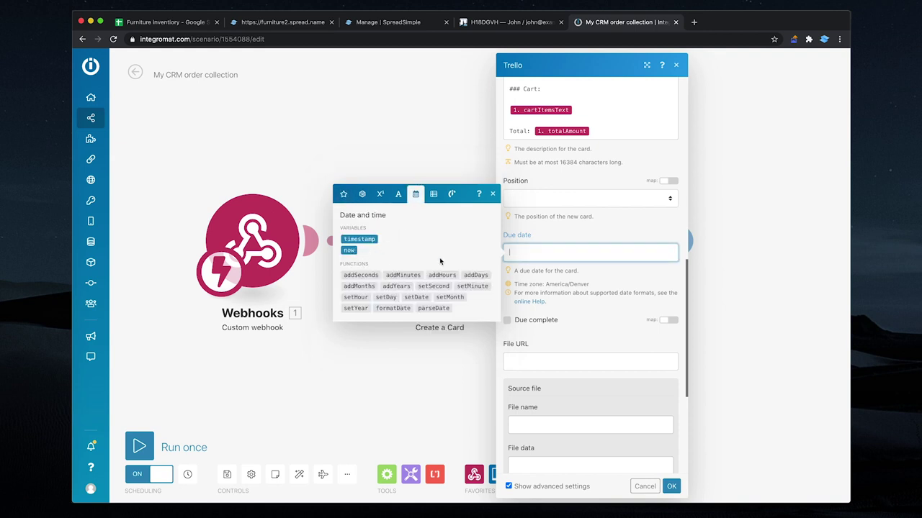
pyautogui.click(483, 274)
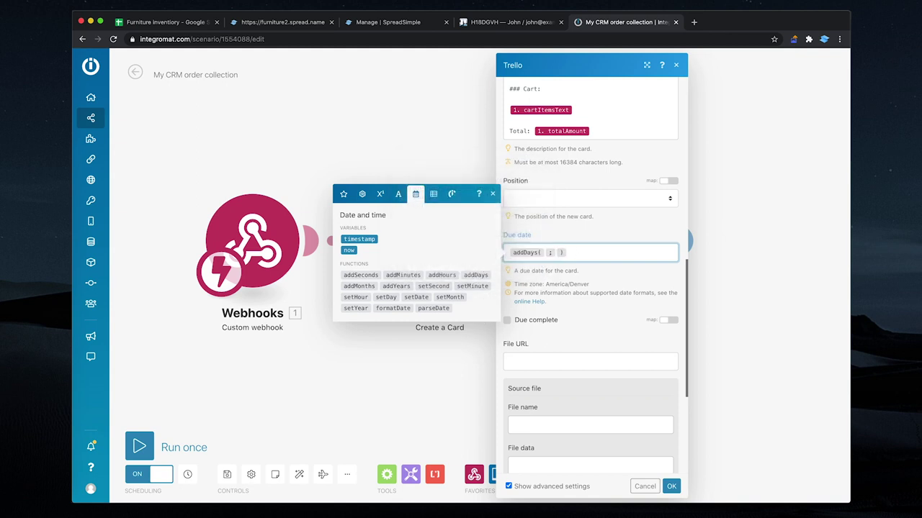
pyautogui.click(350, 250)
pyautogui.write('1')
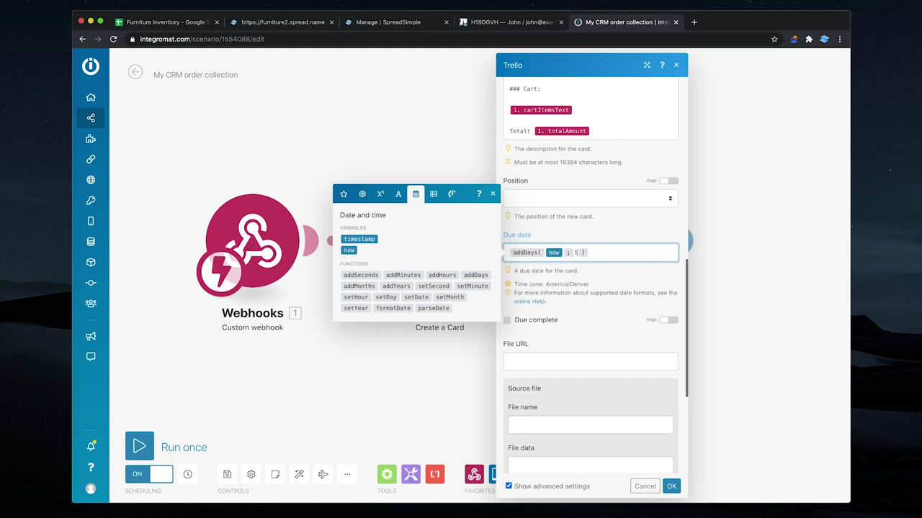
pyautogui.click(674, 486)
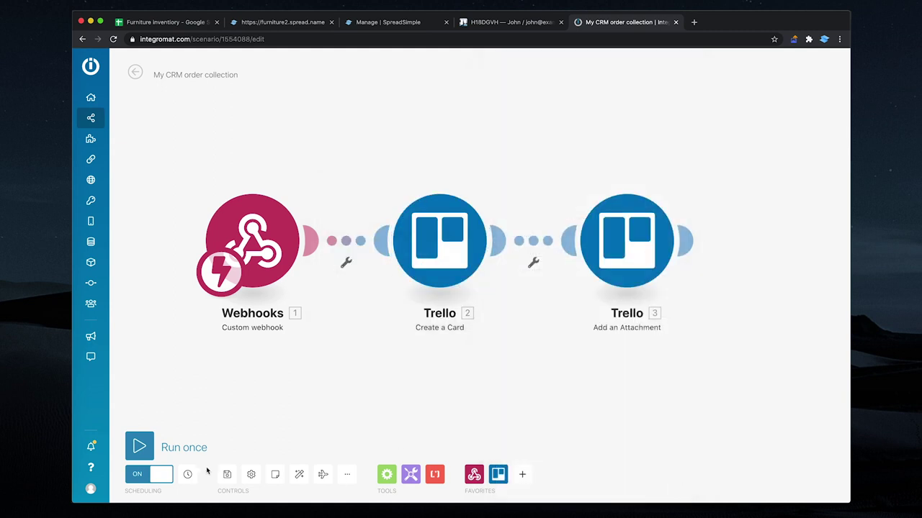
pyautogui.click(227, 474)
# Add the Fabric armchair and the Wingback armchair to the cart in the furniture store.
pyautogui.click(290, 27)
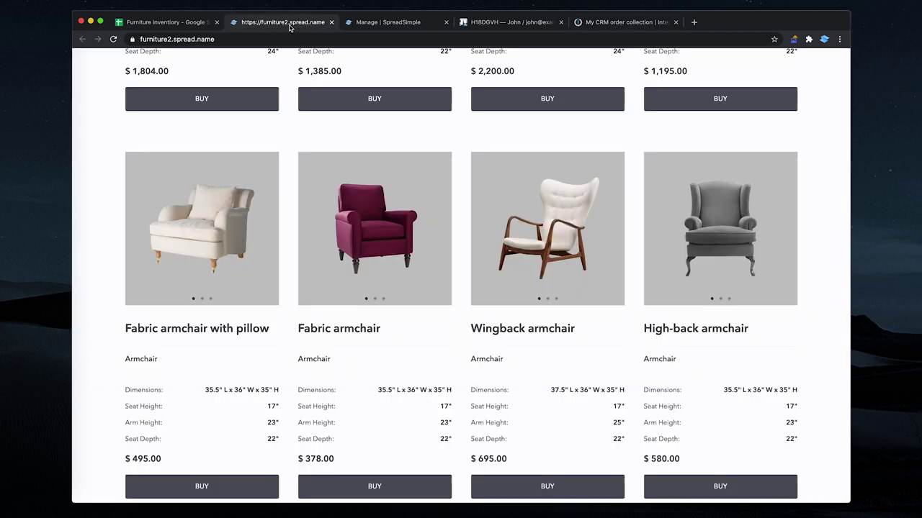
pyautogui.click(401, 488)
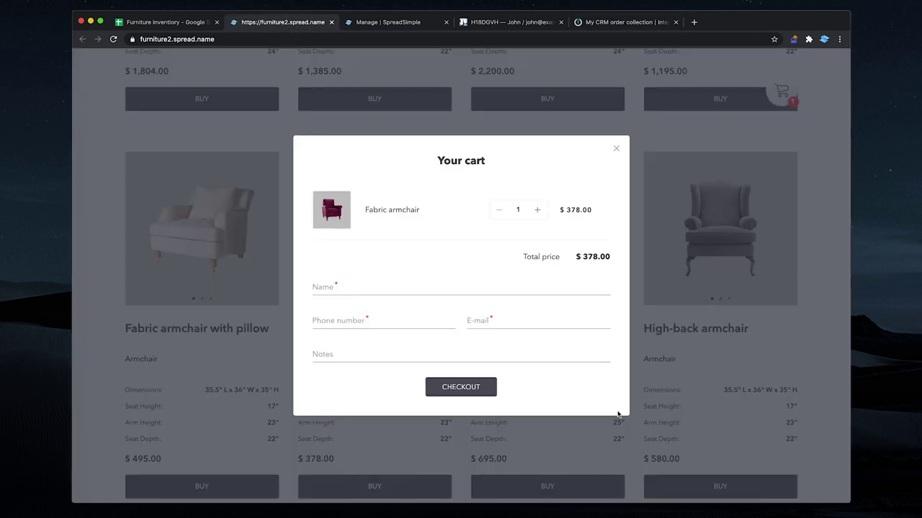
pyautogui.click(608, 462)
pyautogui.click(580, 488)
# Enter the customer's name, phone number and e-mail in the cart form and check out the order.
pyautogui.click(499, 315)
pyautogui.write('John')
pyautogui.press('Tab')
pyautogui.write('111111')
pyautogui.press('Tab')
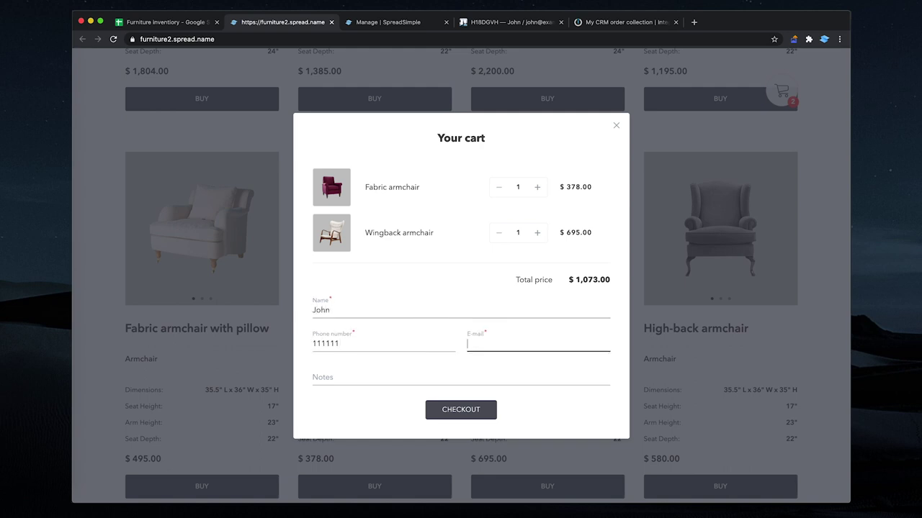
pyautogui.write('john@example.com')
pyautogui.click(462, 415)
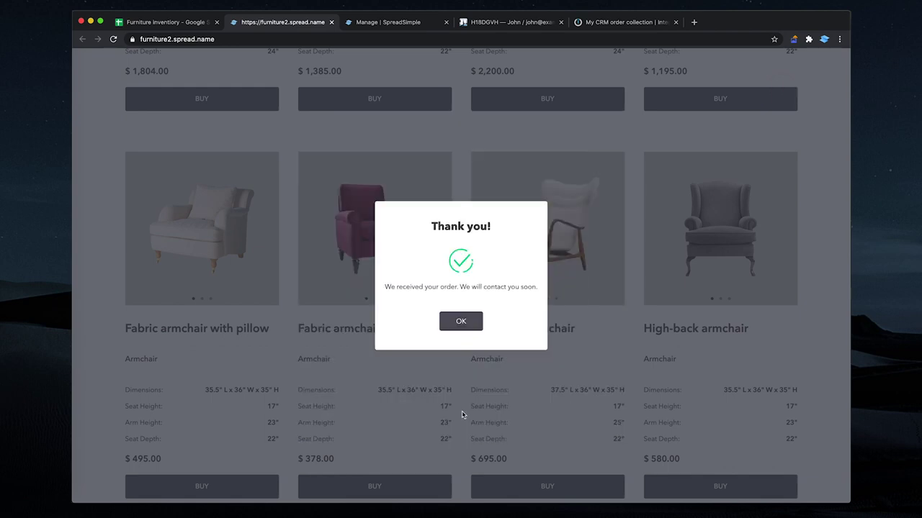
# Switch to the Trello My CRM board and open the new armchair order card in the New Orders list.
pyautogui.click(504, 22)
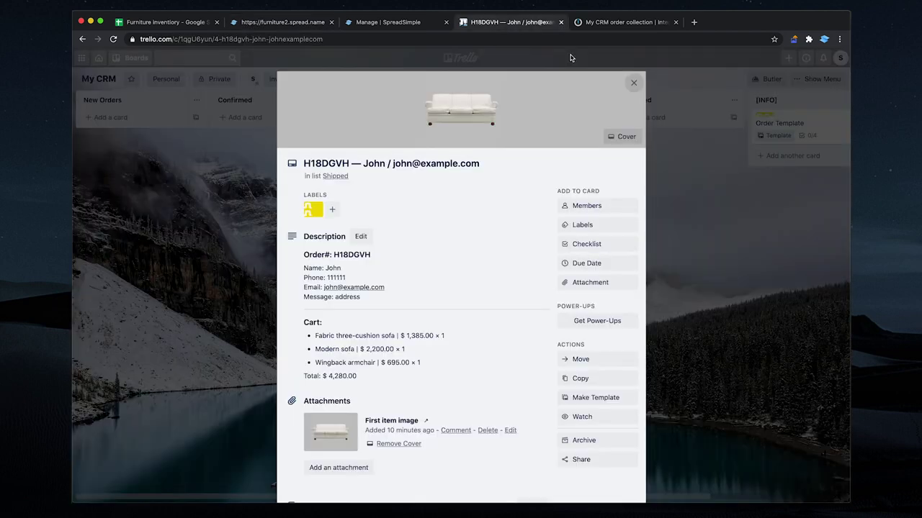
pyautogui.click(669, 120)
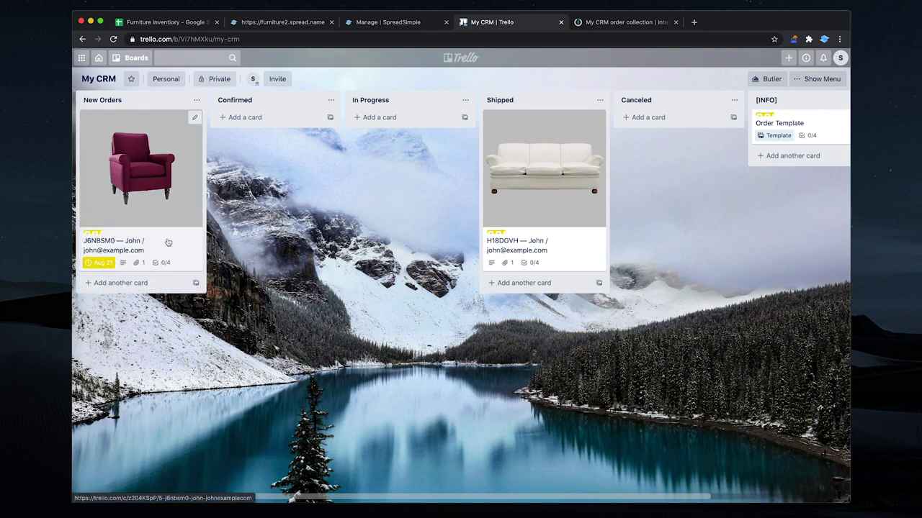
pyautogui.click(168, 242)
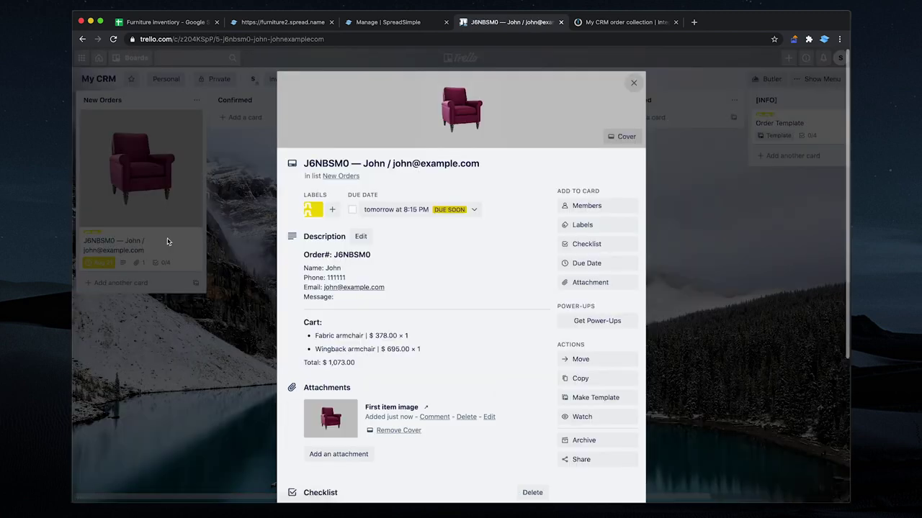
# Change the order card's due date to Aug 27 at 8:15 PM and save it.
pyautogui.click(464, 209)
pyautogui.press('Escape')
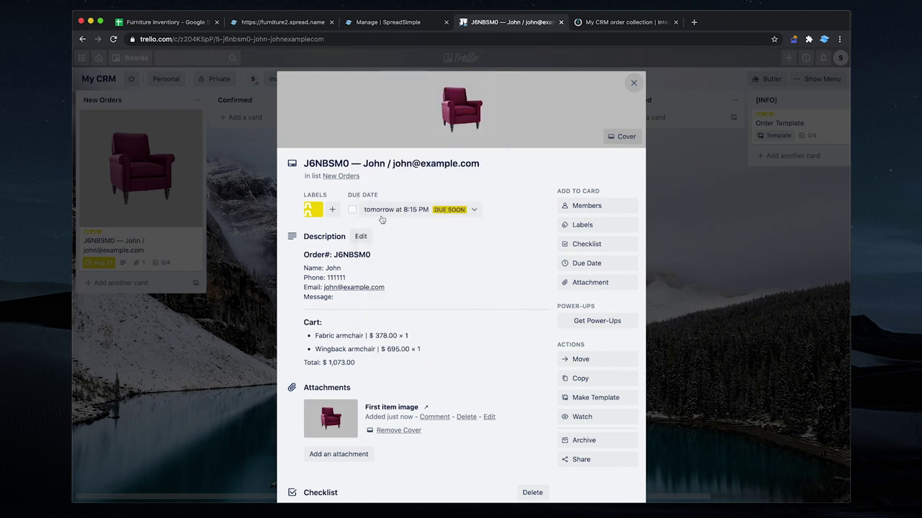
pyautogui.click(452, 210)
pyautogui.click(444, 222)
pyautogui.click(382, 308)
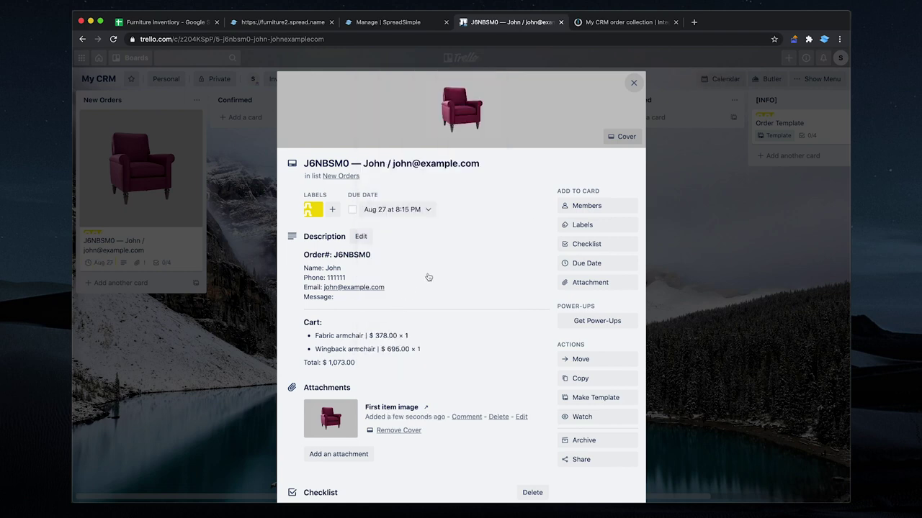
# Review the order card's due date settings again without changing the date.
pyautogui.click(401, 217)
pyautogui.press('Escape')
pyautogui.click(425, 209)
pyautogui.click(426, 264)
pyautogui.click(396, 283)
pyautogui.click(388, 308)
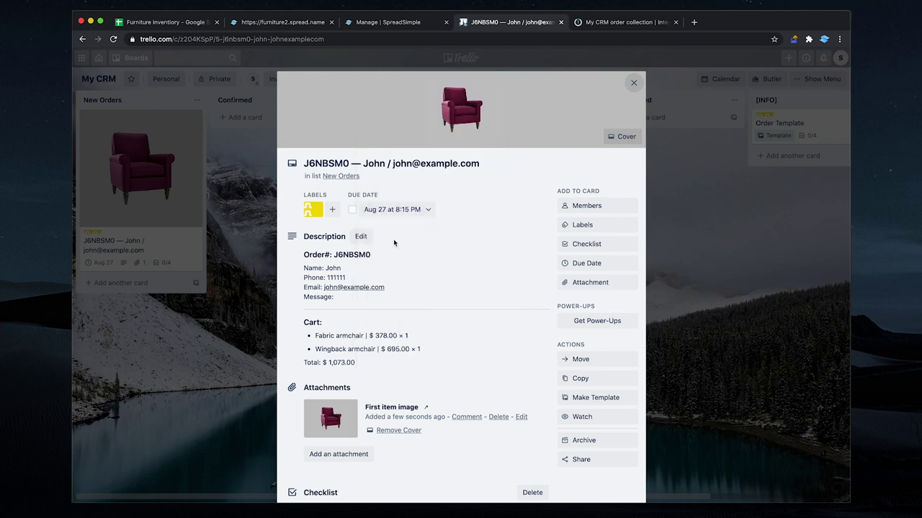
# Mark the card's due date as complete and view the members that can be assigned to it.
pyautogui.click(353, 210)
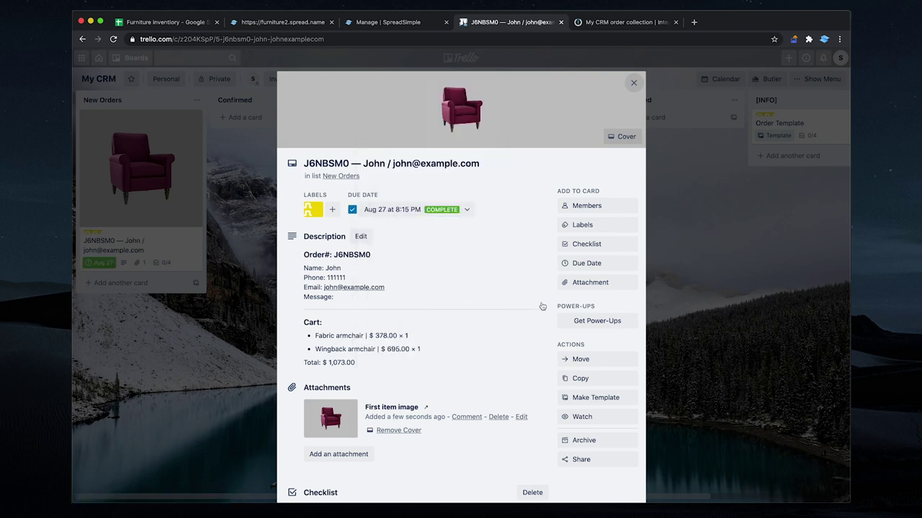
pyautogui.click(587, 206)
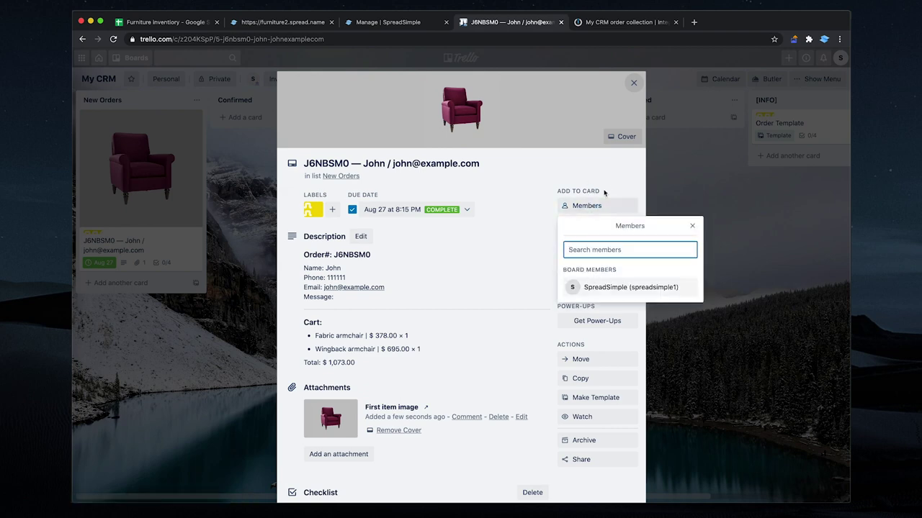
pyautogui.click(606, 185)
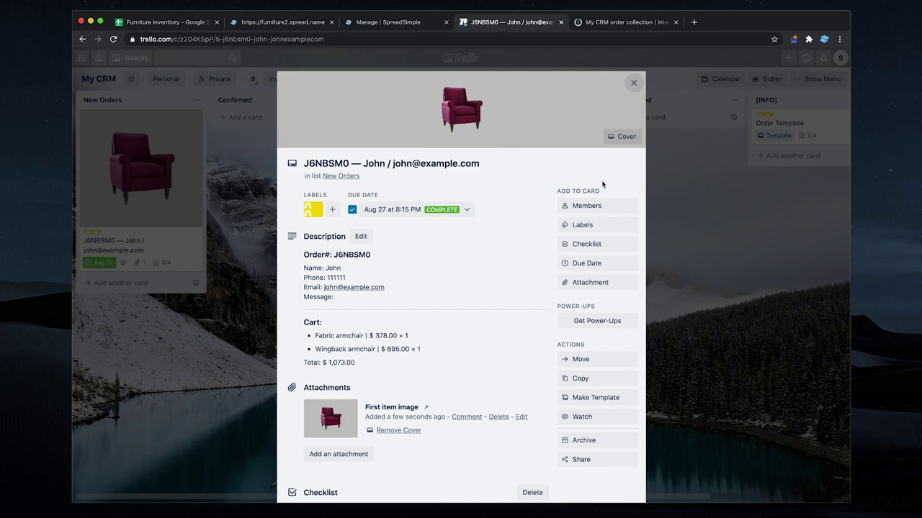
# Name the board's red label URGENT and apply it to the order card.
pyautogui.click(581, 226)
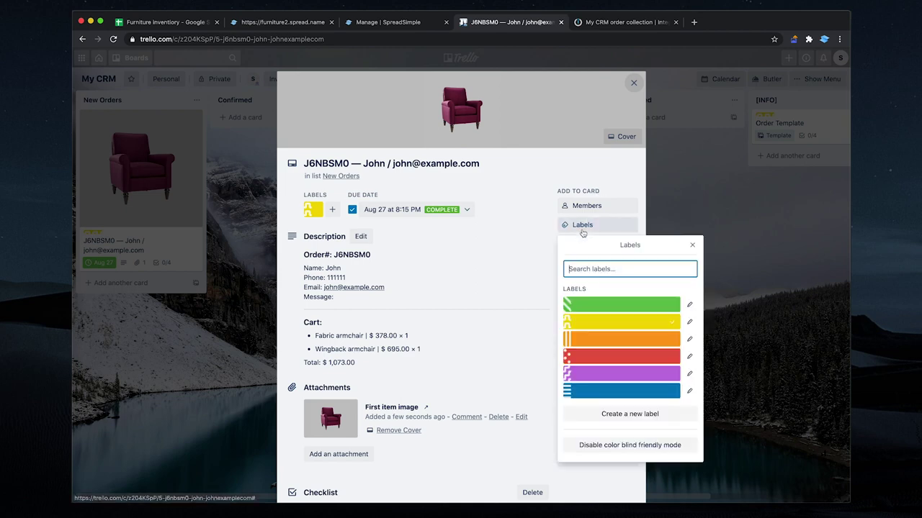
pyautogui.click(689, 357)
pyautogui.write('URGENT')
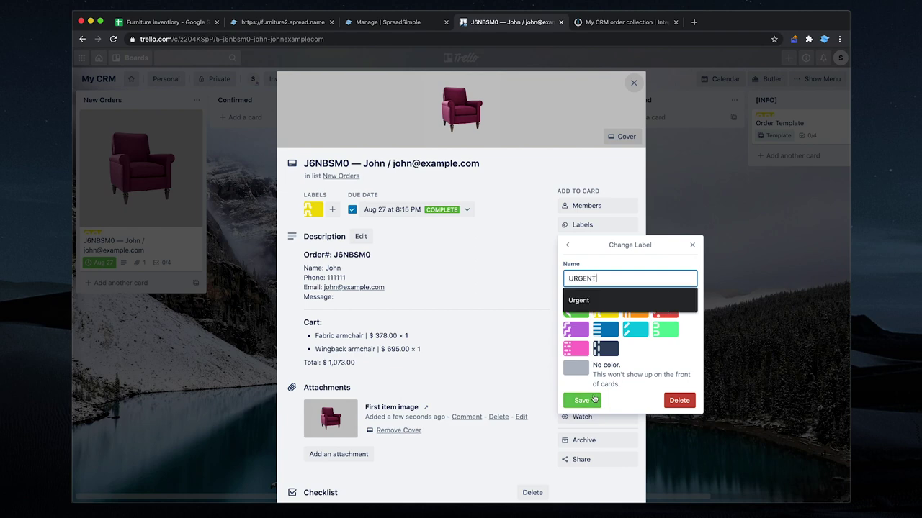
pyautogui.click(581, 400)
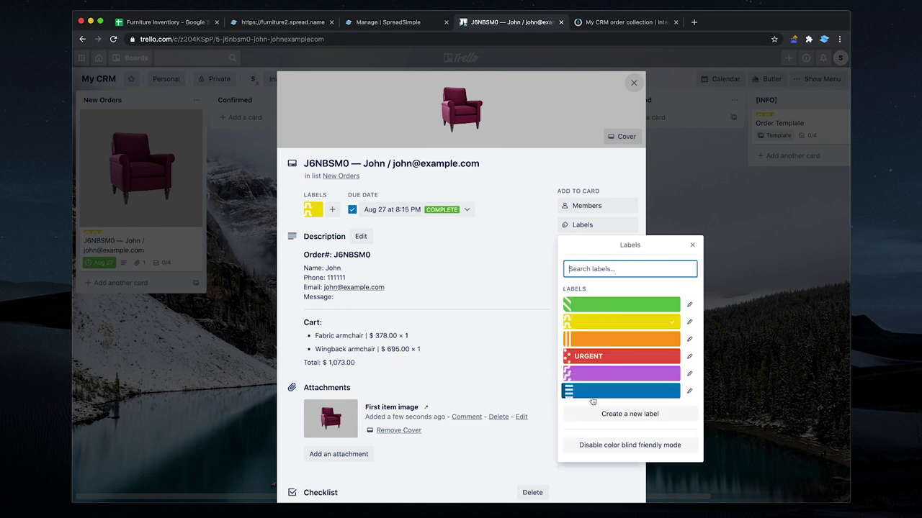
pyautogui.click(623, 358)
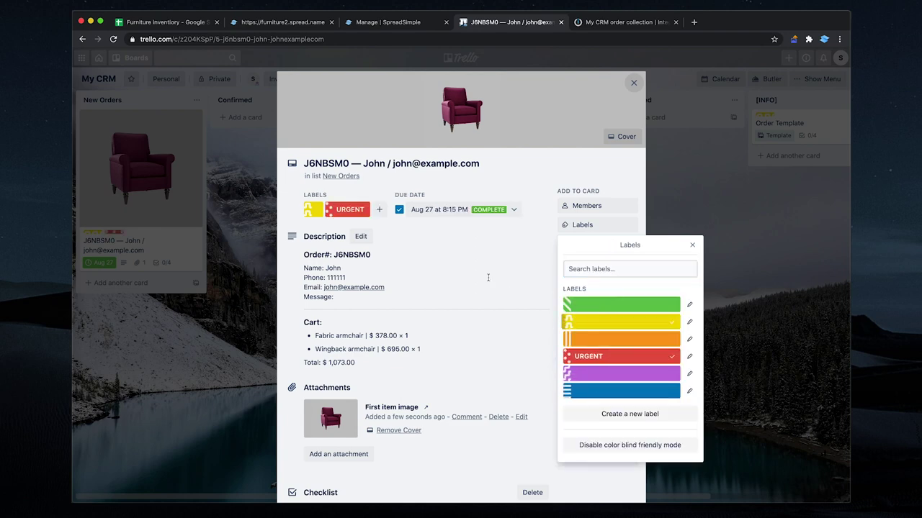
pyautogui.click(487, 277)
pyautogui.hotkey('ctrl', 'a')
pyautogui.press('Escape')
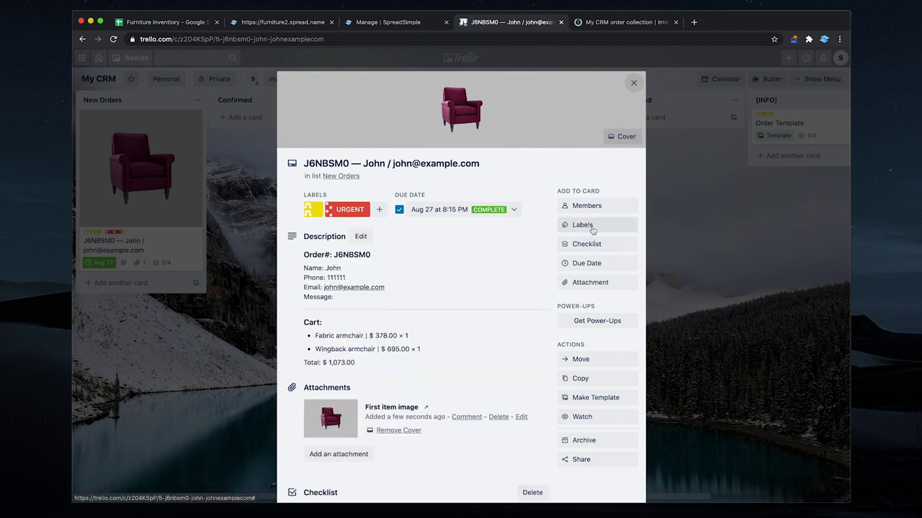
# View the card's attachment sources, start watching the card and close it.
pyautogui.click(589, 283)
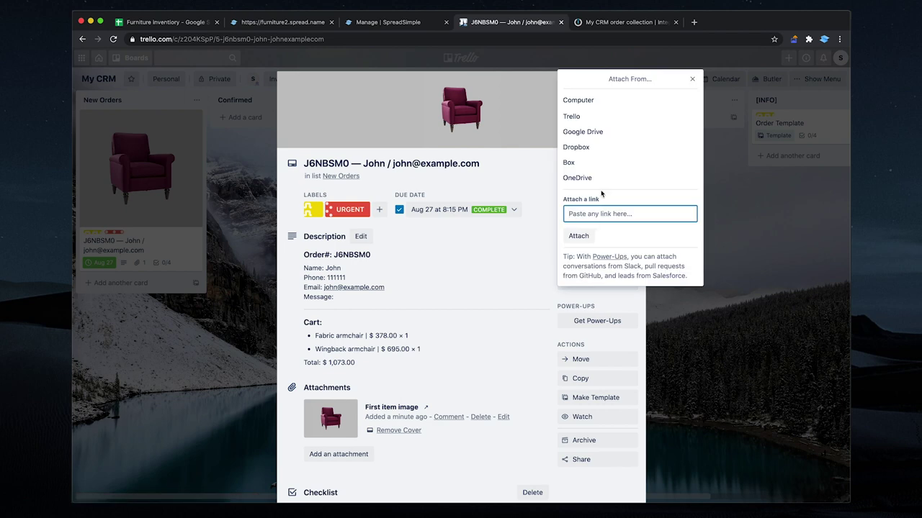
pyautogui.click(552, 279)
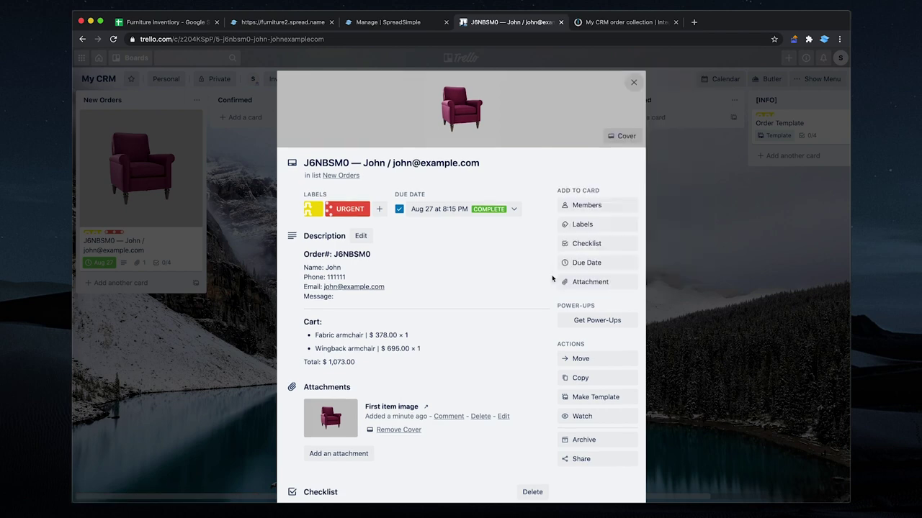
pyautogui.scroll(-3, 552, 279)
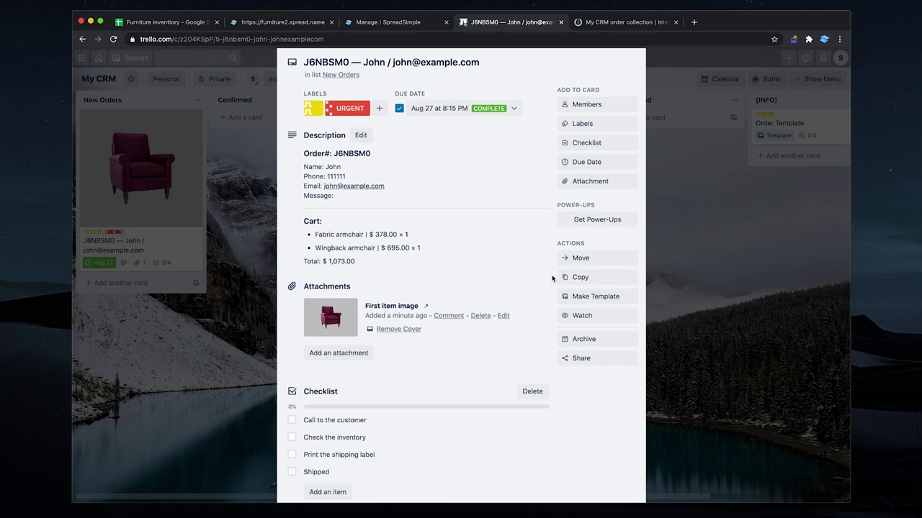
pyautogui.click(581, 315)
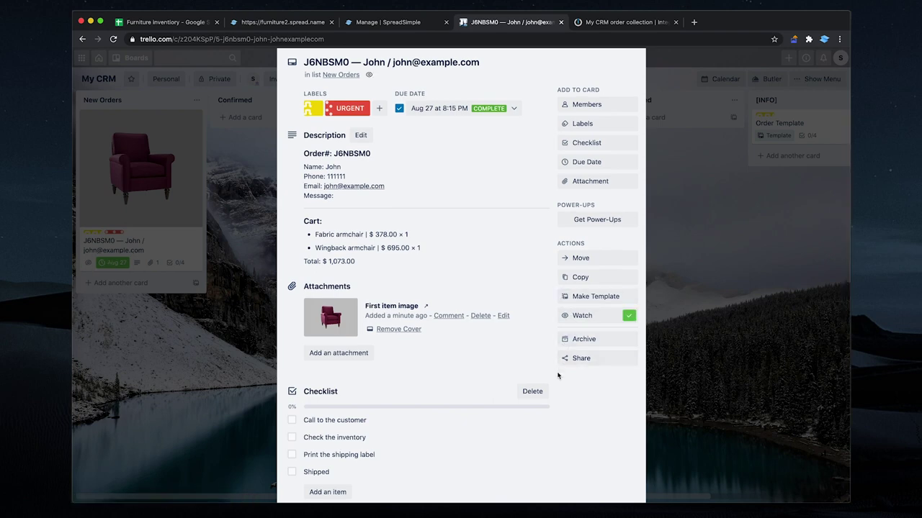
pyautogui.scroll(3, 557, 375)
pyautogui.press('Escape')
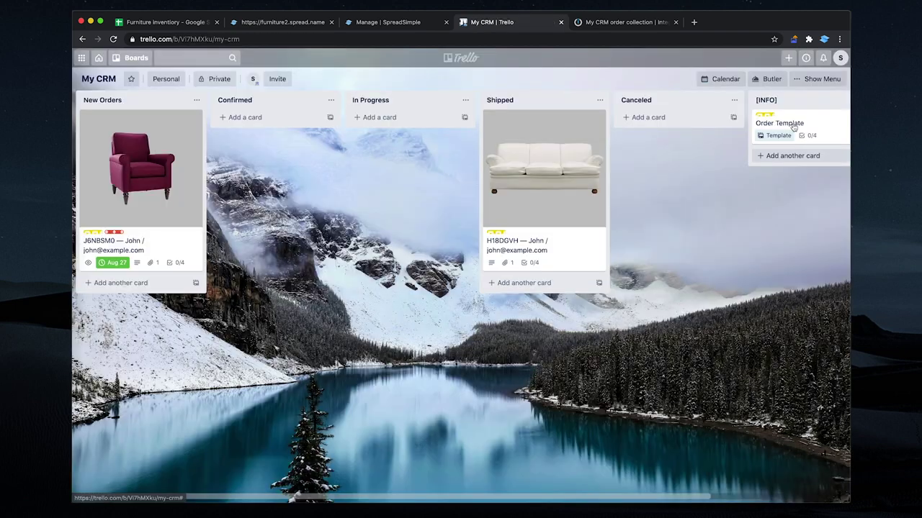
# Try filtering the board's cards by the URGENT label and by member, and review the due date filters.
pyautogui.click(821, 78)
pyautogui.scroll(10, 756, 105)
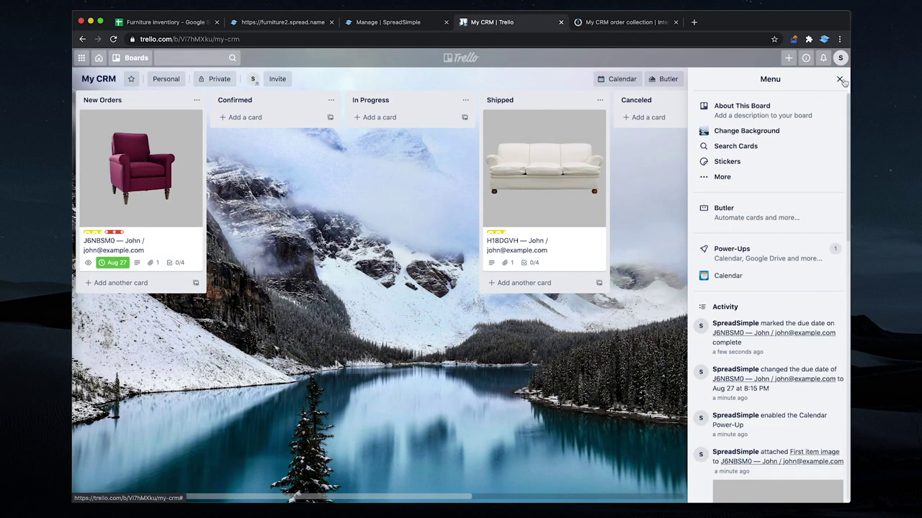
pyautogui.click(735, 147)
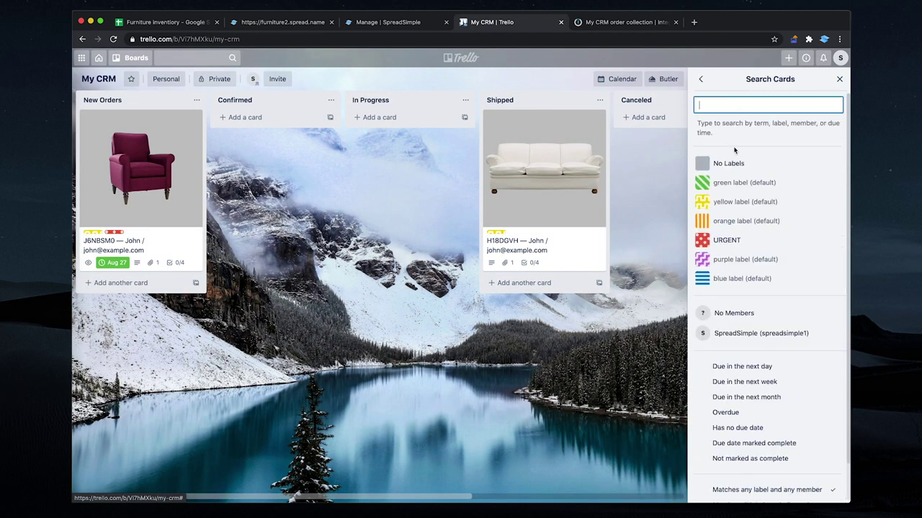
pyautogui.click(746, 242)
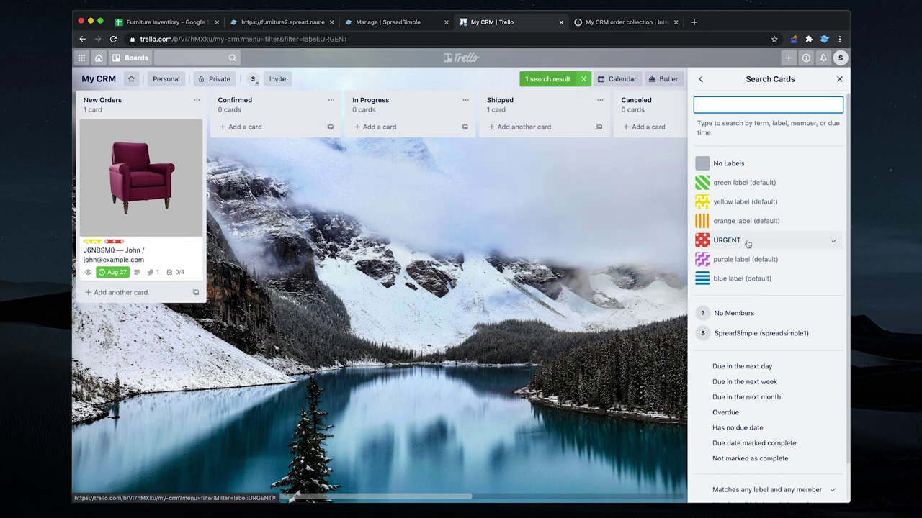
pyautogui.click(747, 242)
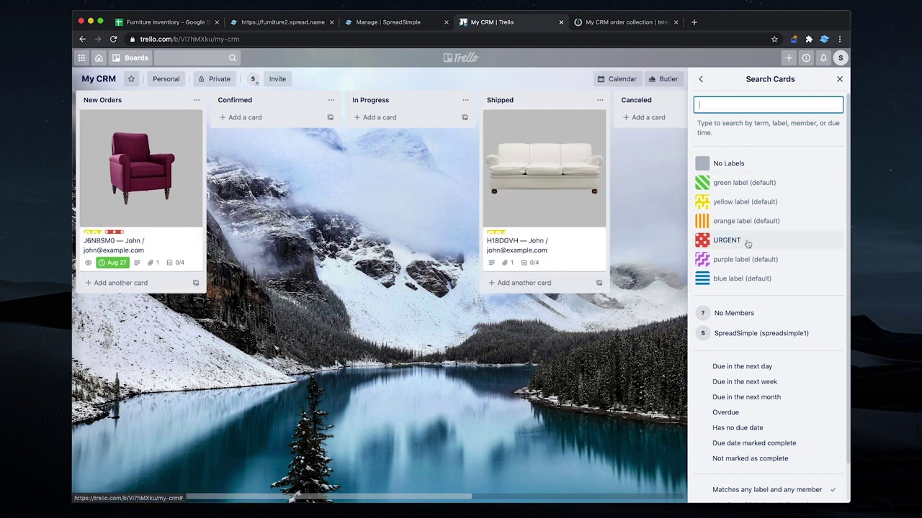
pyautogui.click(762, 335)
pyautogui.click(763, 336)
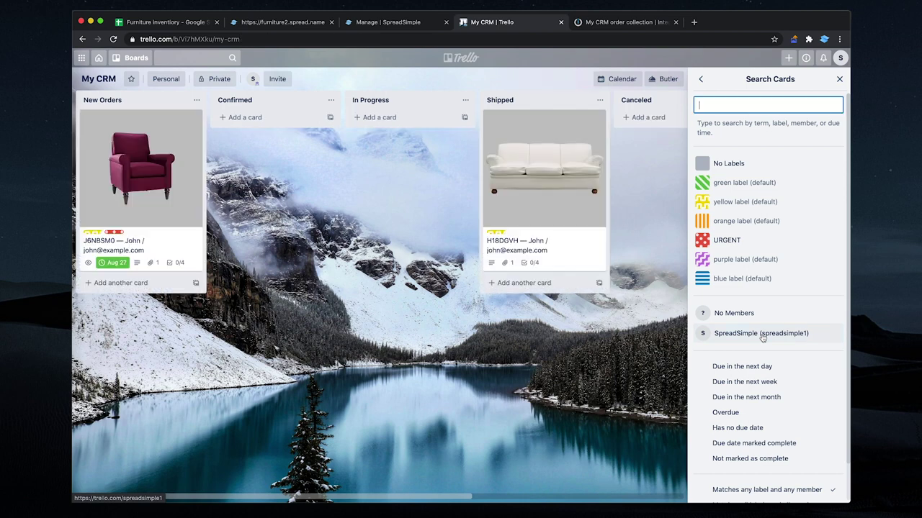
pyautogui.scroll(-1, 761, 360)
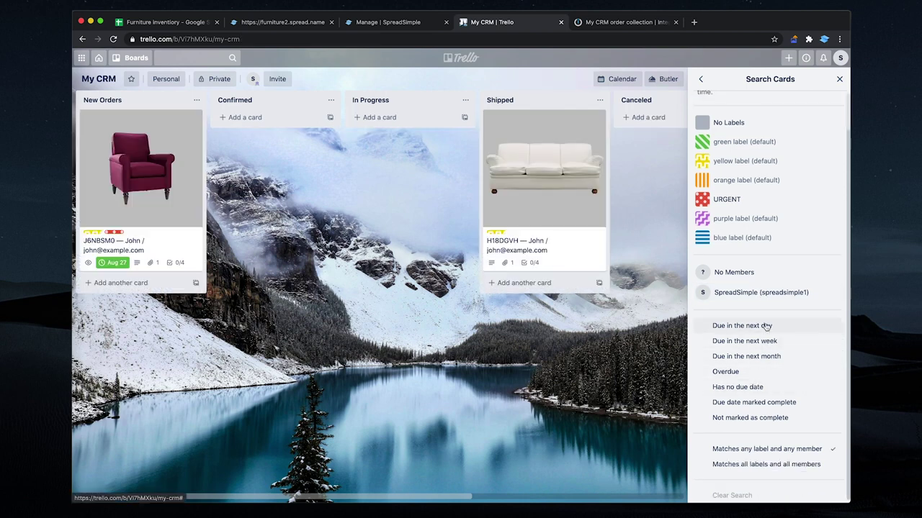
pyautogui.click(839, 79)
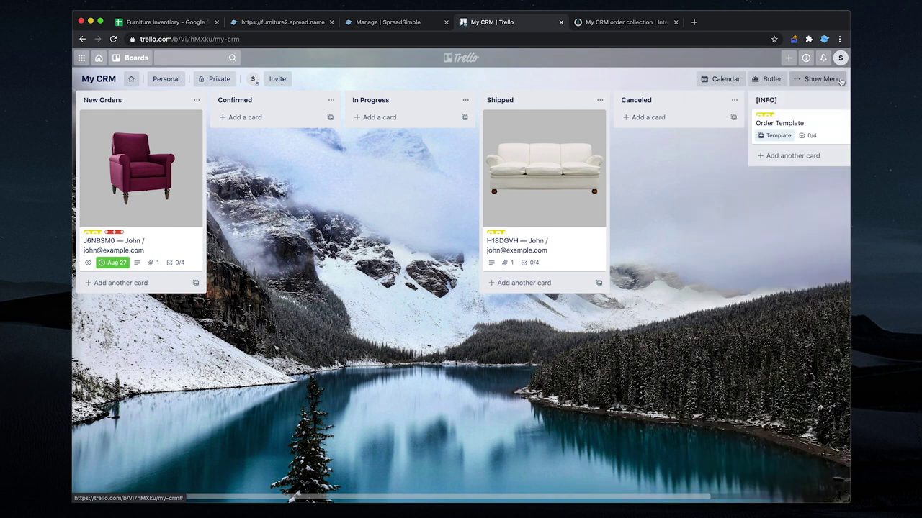
# Archive all cards in the Shipped list.
pyautogui.click(601, 101)
pyautogui.click(619, 226)
pyautogui.click(663, 189)
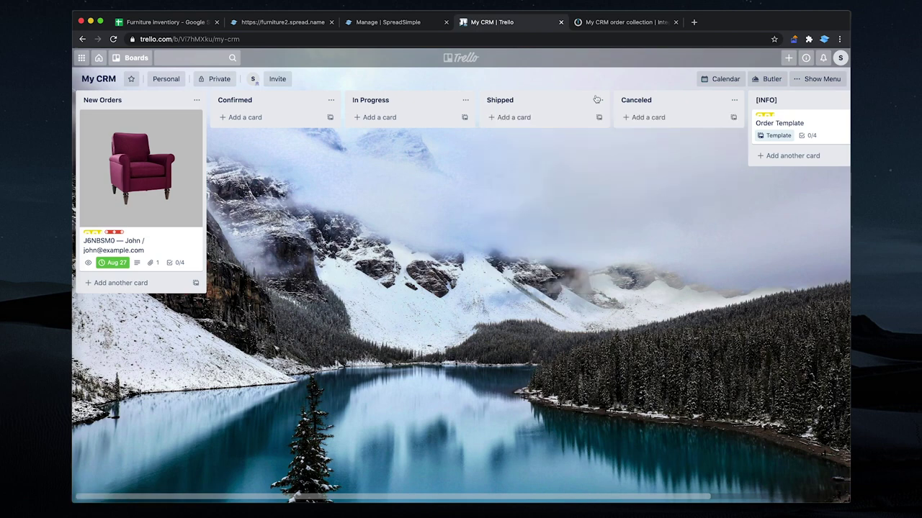
# Append a party popper emoji to the Shipped list's name and move the armchair order card into that list.
pyautogui.click(536, 101)
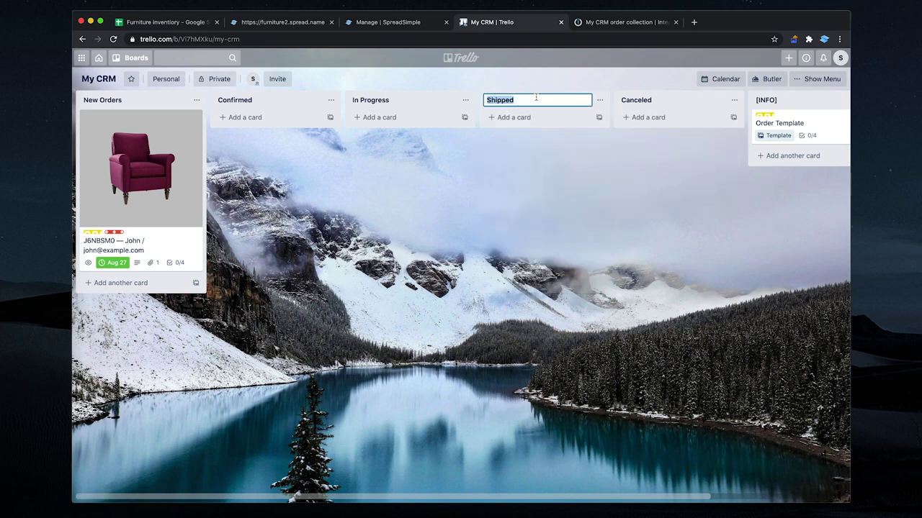
pyautogui.press('Right')
pyautogui.press('ctrl+super+space')
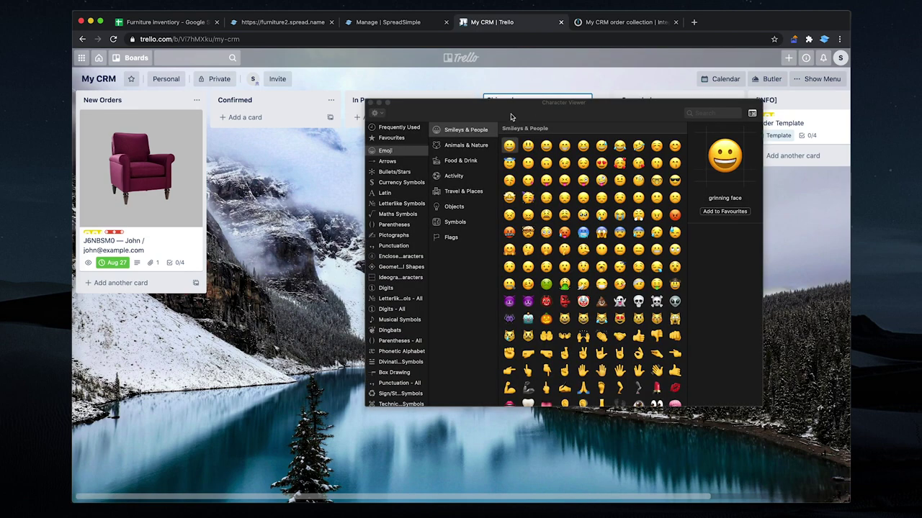
pyautogui.click(715, 115)
pyautogui.write('party')
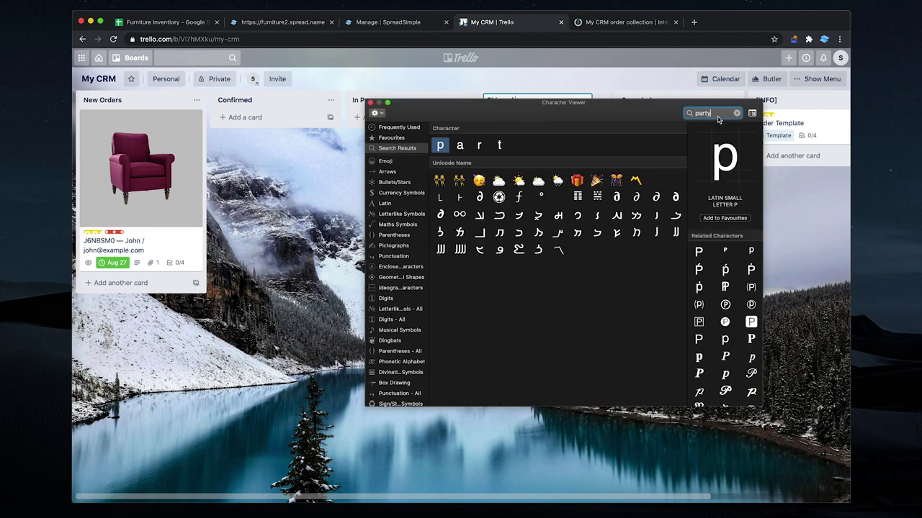
pyautogui.doubleClick(478, 180)
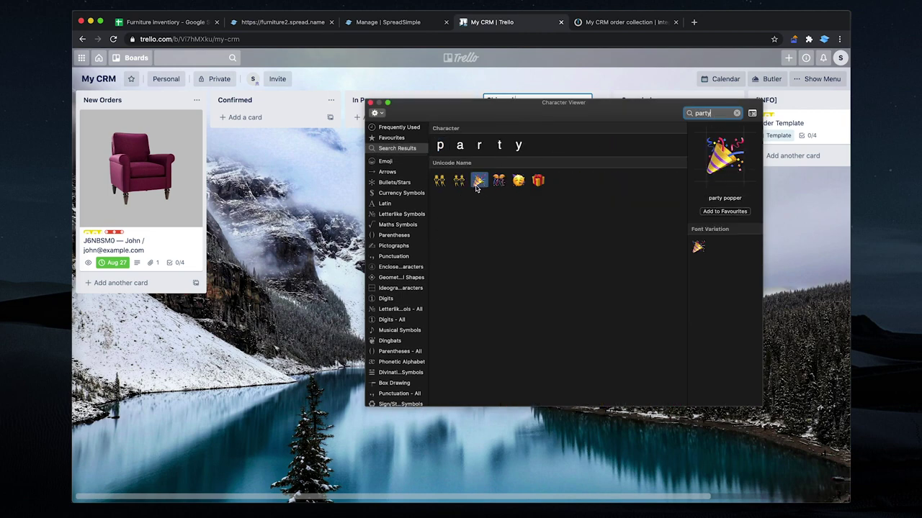
pyautogui.click(370, 103)
pyautogui.press('Return')
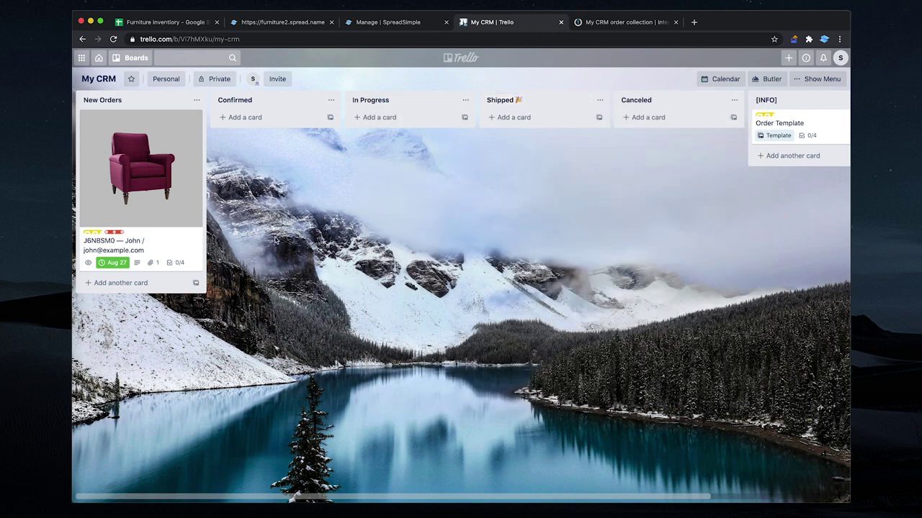
pyautogui.moveTo(172, 165); pyautogui.dragTo(523, 134)
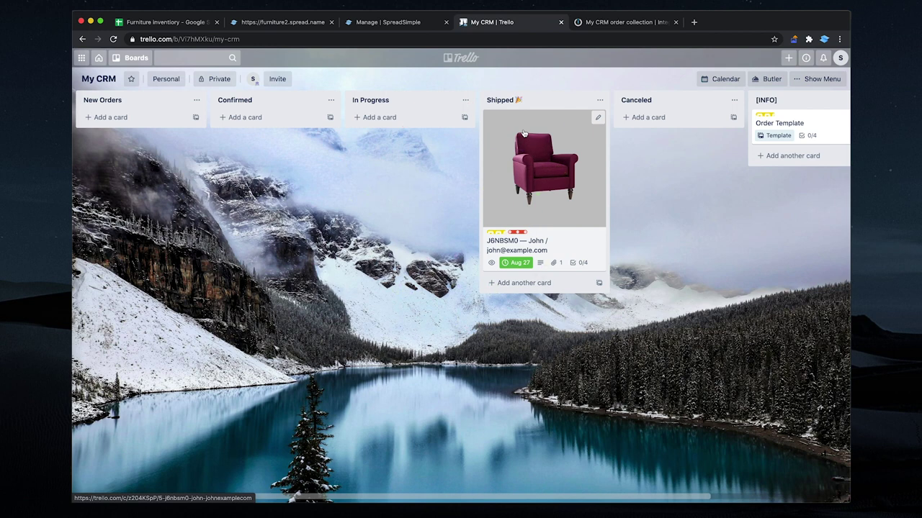
# Switch to the Integromat scenario, start another module after Add an Attachment, and review the actions and searches available for Google Sheets.
pyautogui.click(590, 24)
pyautogui.moveTo(691, 233)
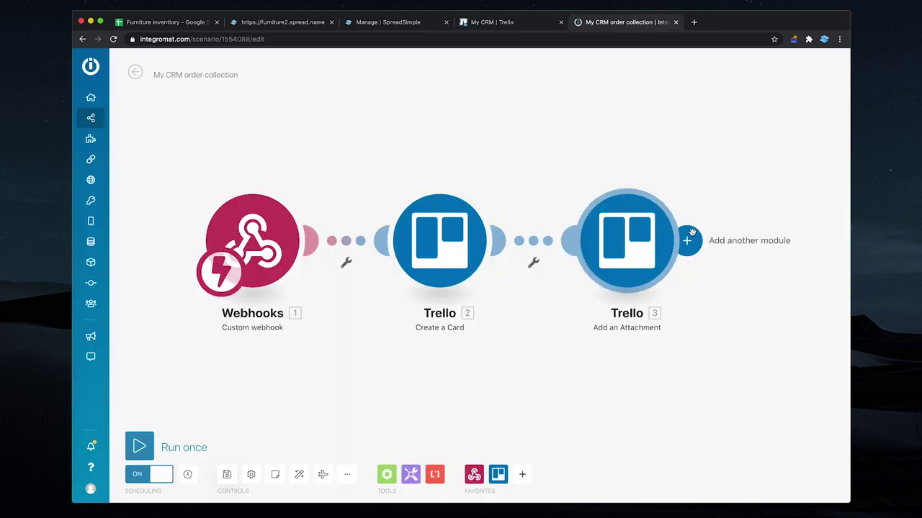
pyautogui.click(692, 232)
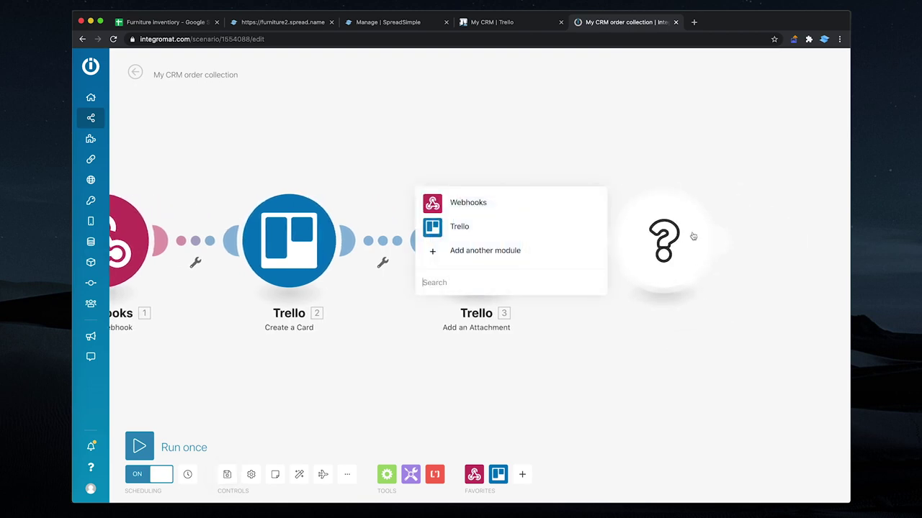
pyautogui.click(509, 251)
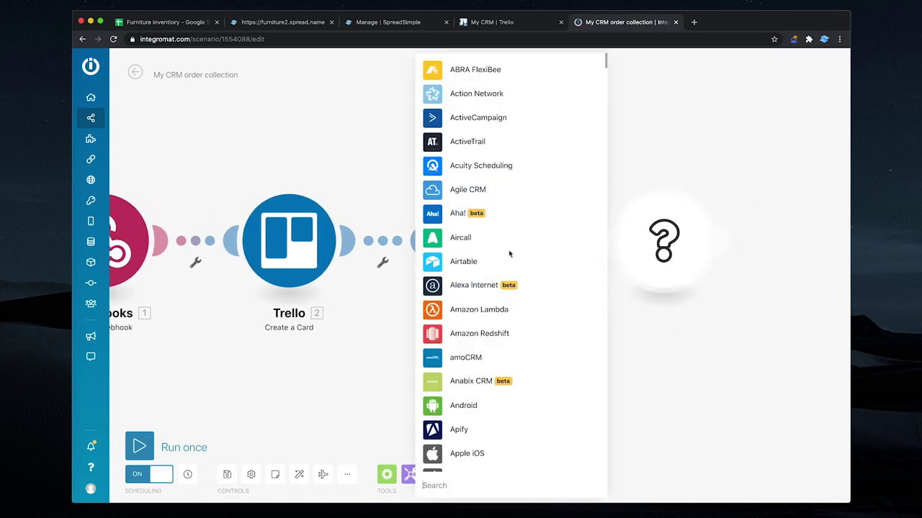
pyautogui.scroll(-5, 509, 253)
pyautogui.scroll(-15, 509, 254)
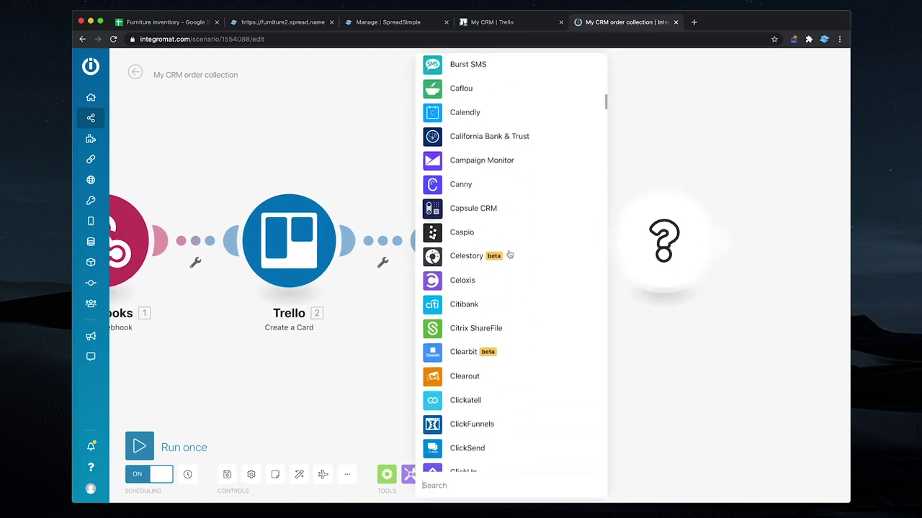
pyautogui.write('shee')
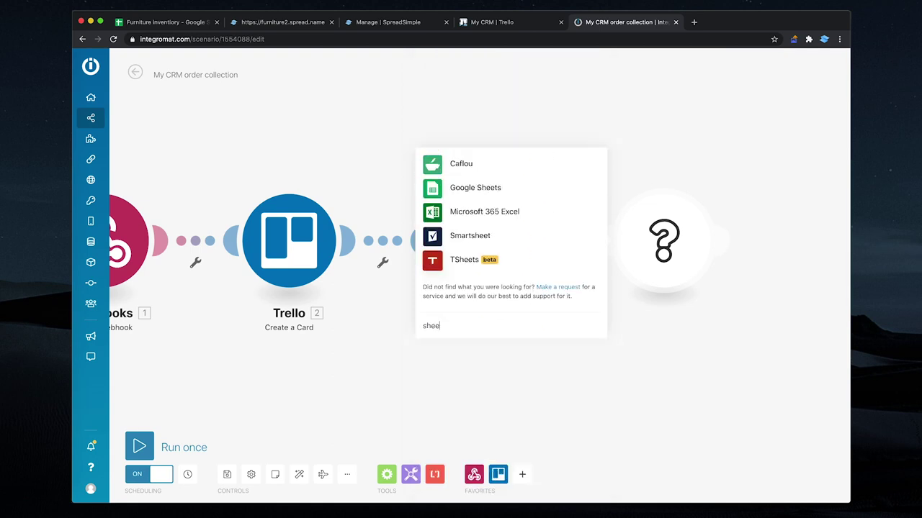
pyautogui.click(486, 191)
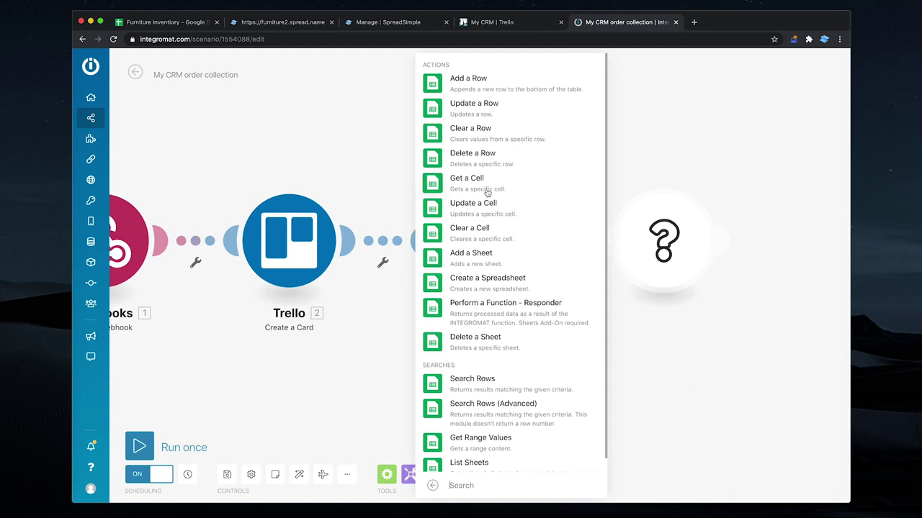
pyautogui.scroll(-1, 438, 454)
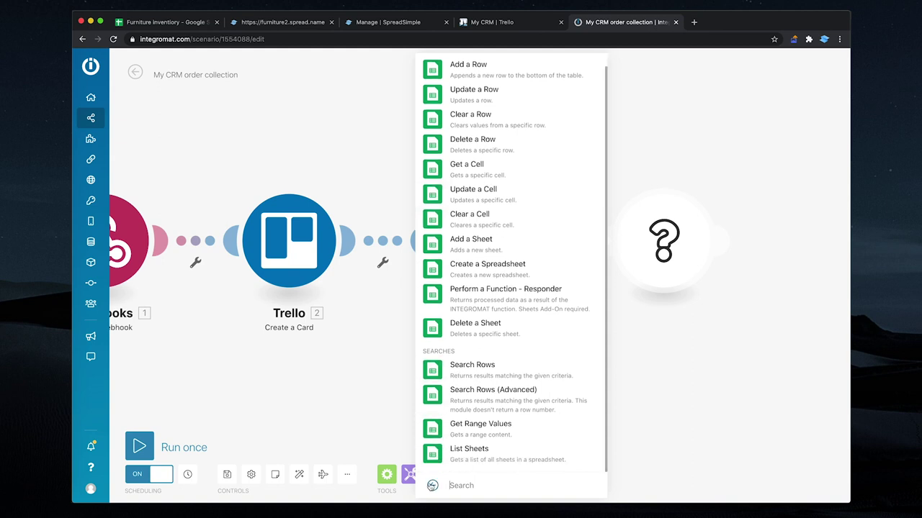
pyautogui.click(432, 485)
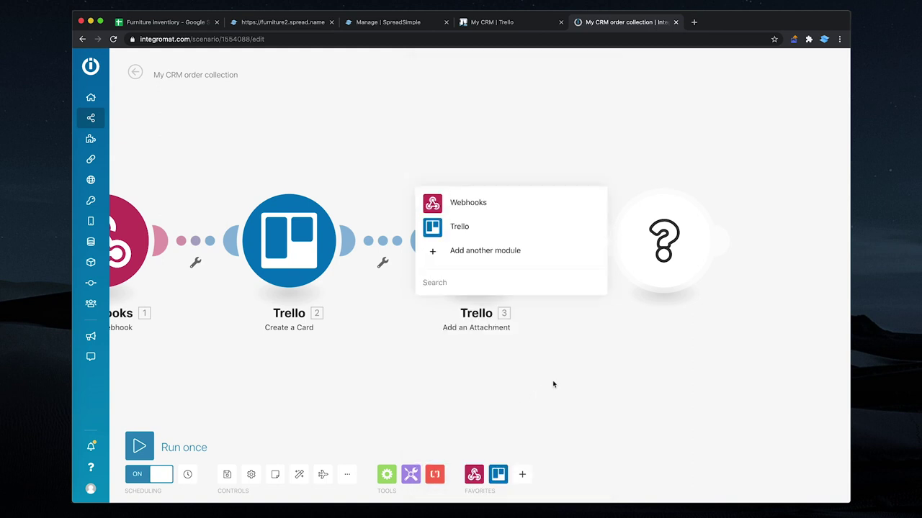
# Search the module apps for email, review the Email app's available actions, and discard the unassigned new module.
pyautogui.click(492, 251)
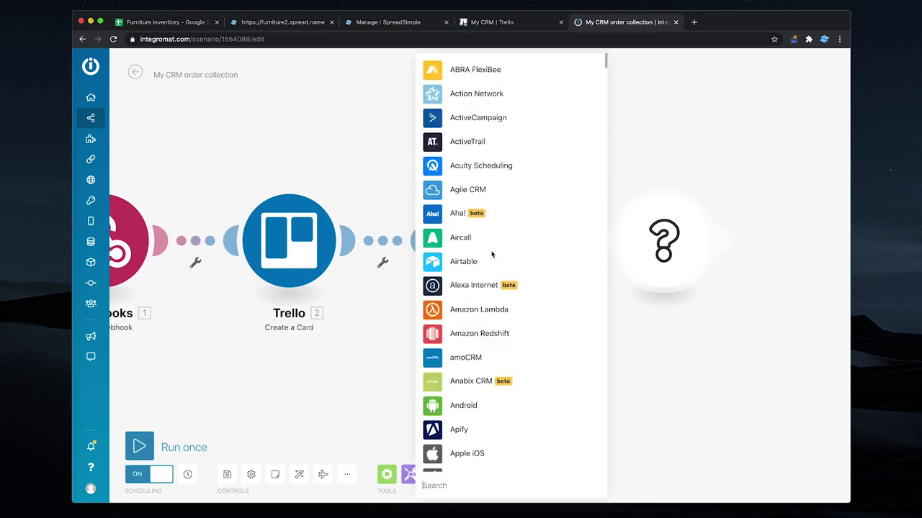
pyautogui.write('email')
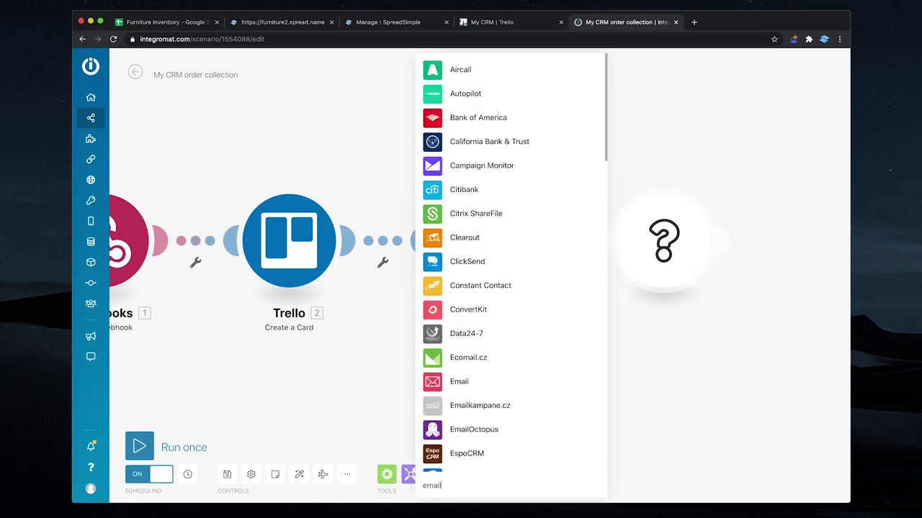
pyautogui.scroll(-3, 497, 183)
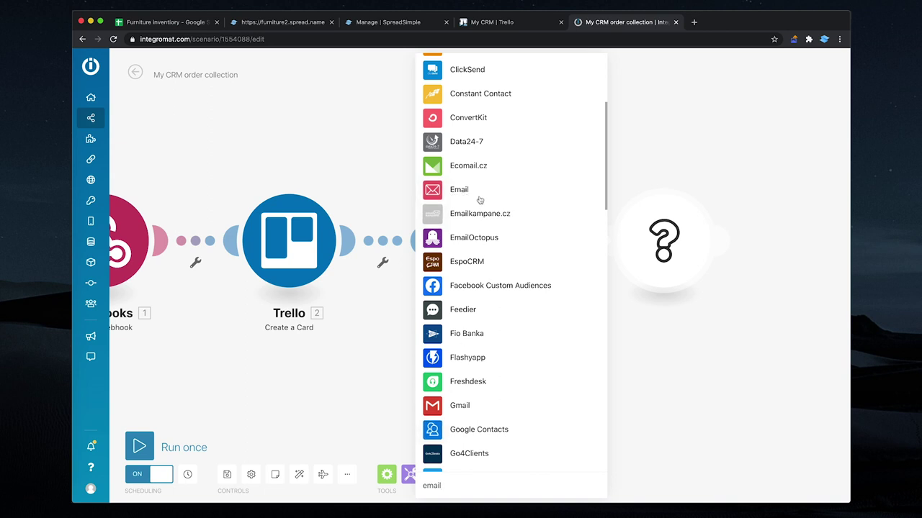
pyautogui.click(478, 193)
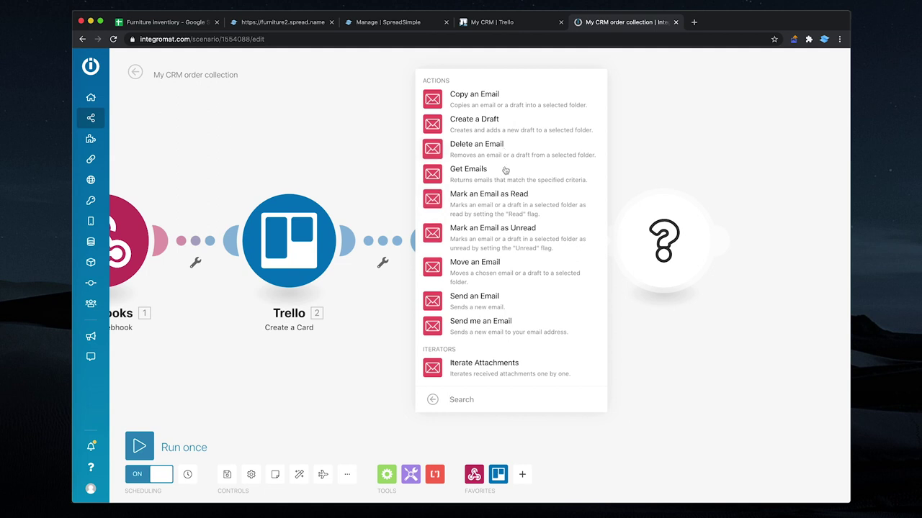
pyautogui.click(434, 400)
pyautogui.click(466, 393)
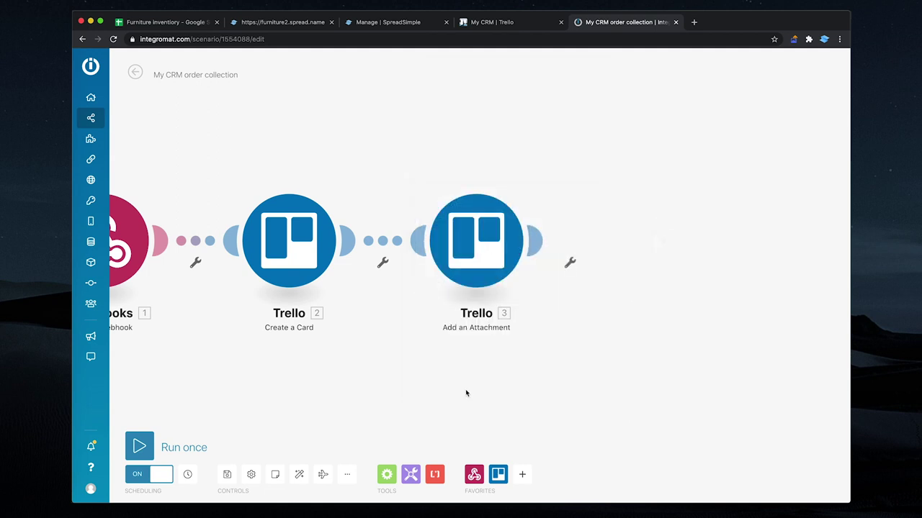